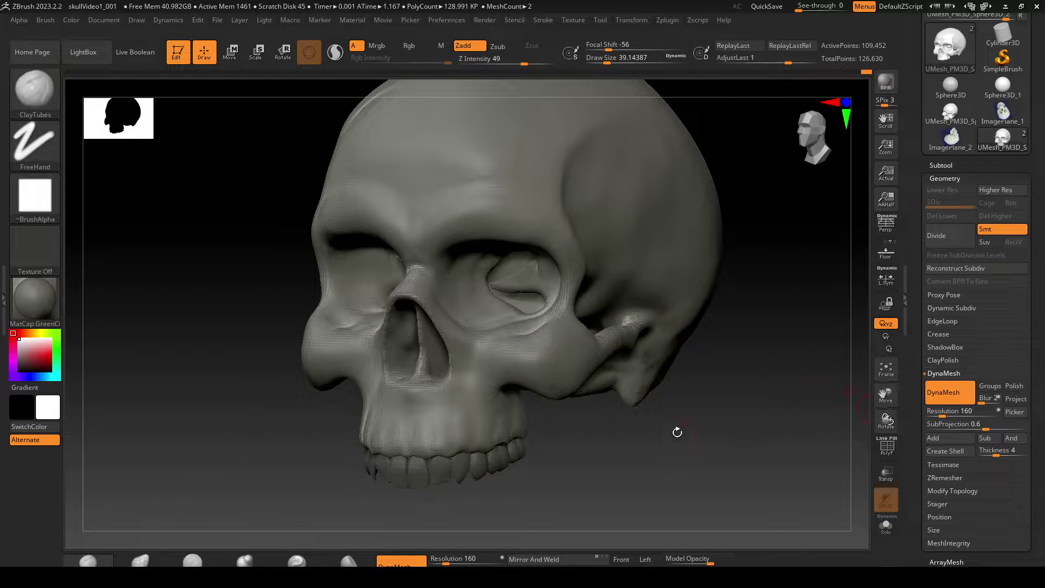
Step: Show the polygon wireframe and examine the skull's topology and polygroups around the upper jaw and cheekbones
left_click_drag(728, 414, 716, 417)
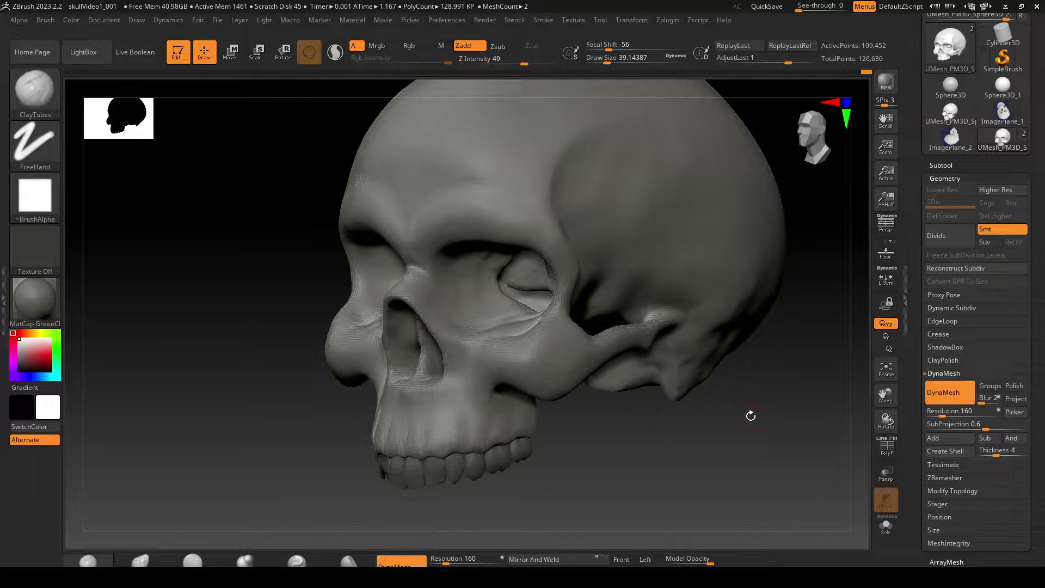
left_click(886, 447)
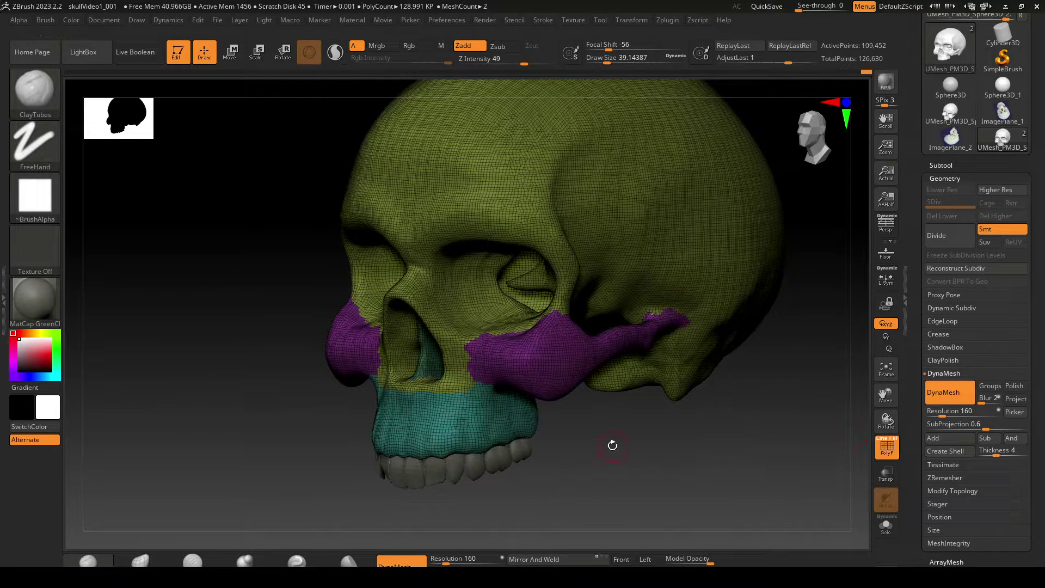
mouse_move(611, 443)
left_mouse_down("alt")
mouse_move(600, 448)
mouse_move(659, 459)
mouse_move(757, 448)
left_mouse_up("alt")
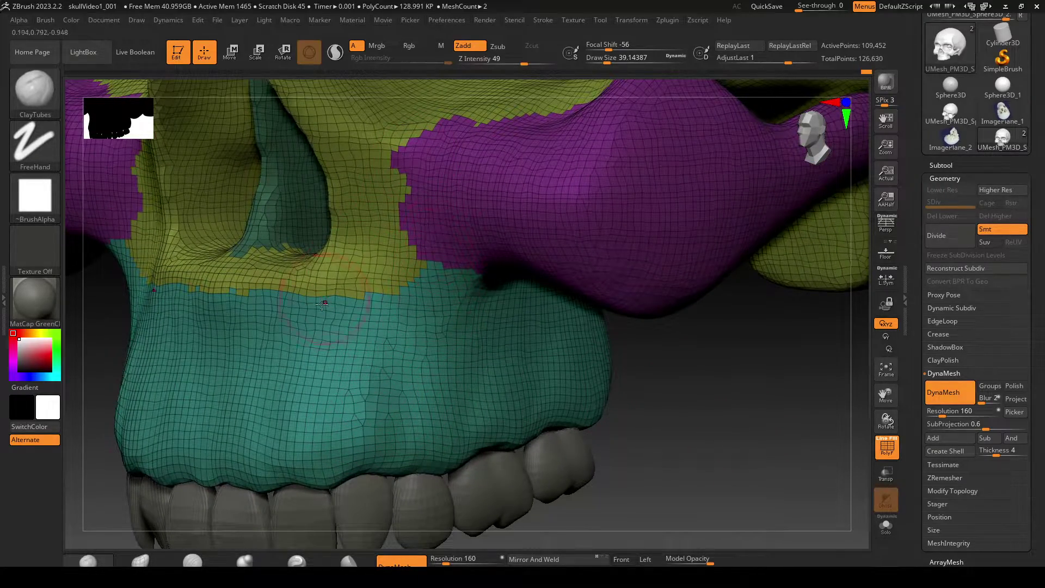
left_click_drag(749, 469, 713, 354, "alt")
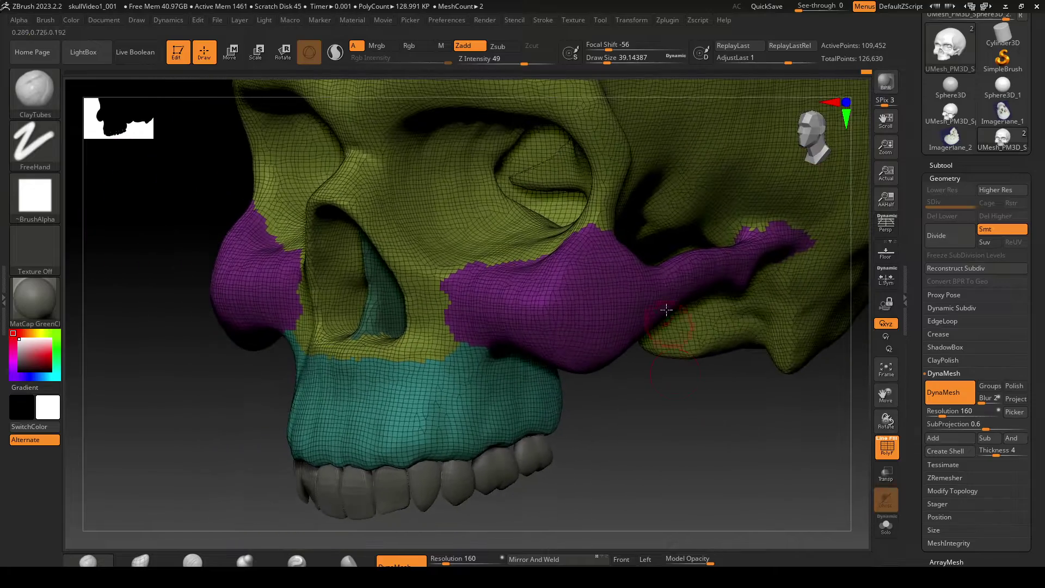
left_click_drag(688, 422, 730, 385)
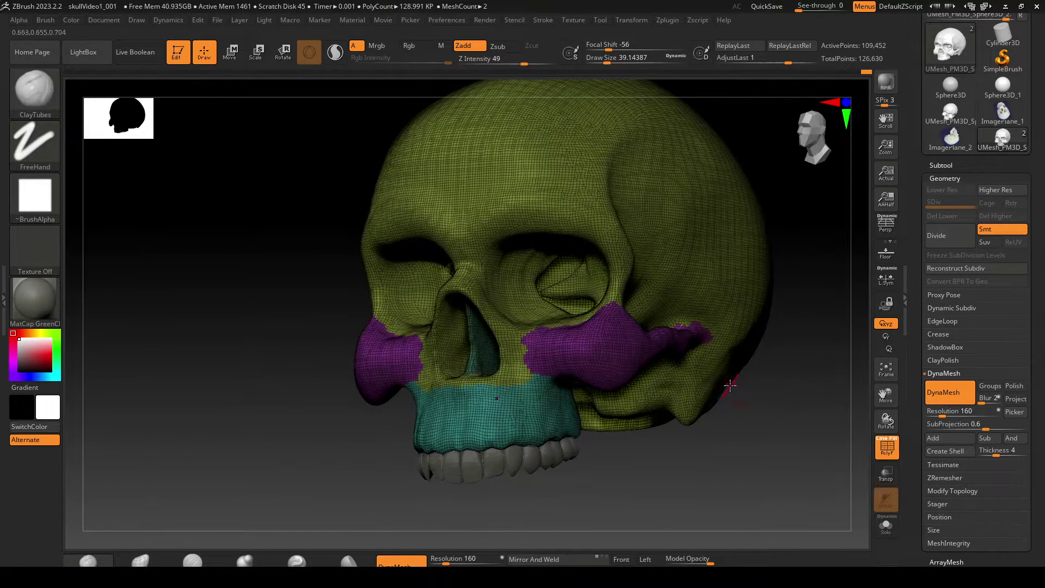
Step: Turn off DynaMesh for the skull and open the ZRemesher settings with the wireframe hidden
left_click(944, 403)
left_click(958, 373)
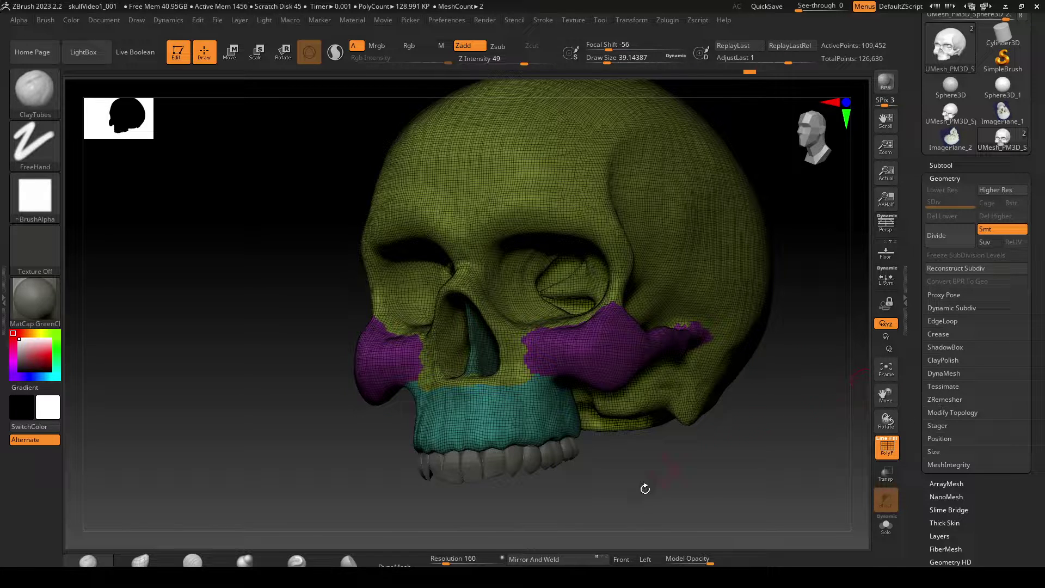
left_click(886, 447)
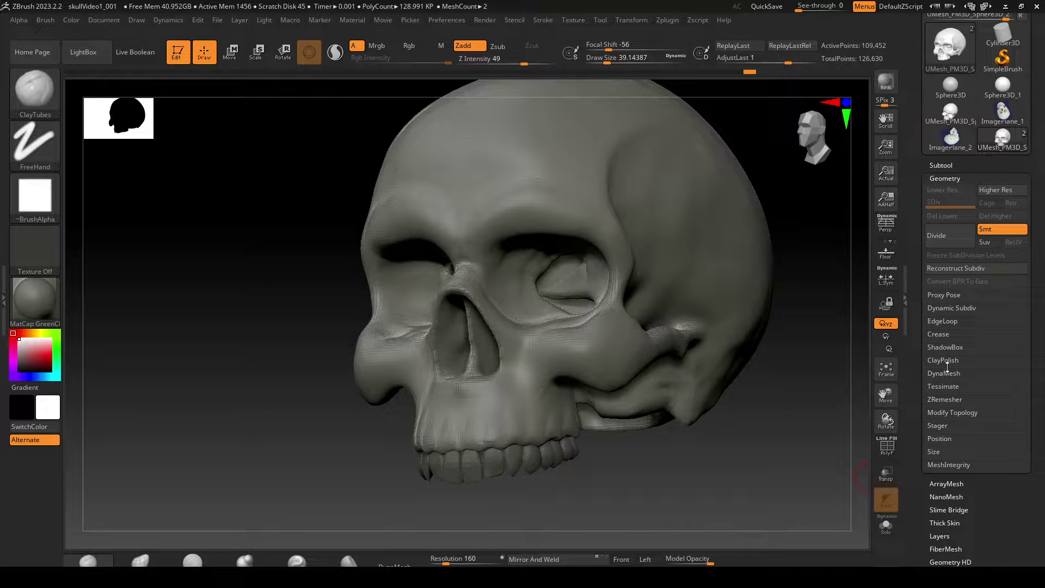
left_click(950, 400)
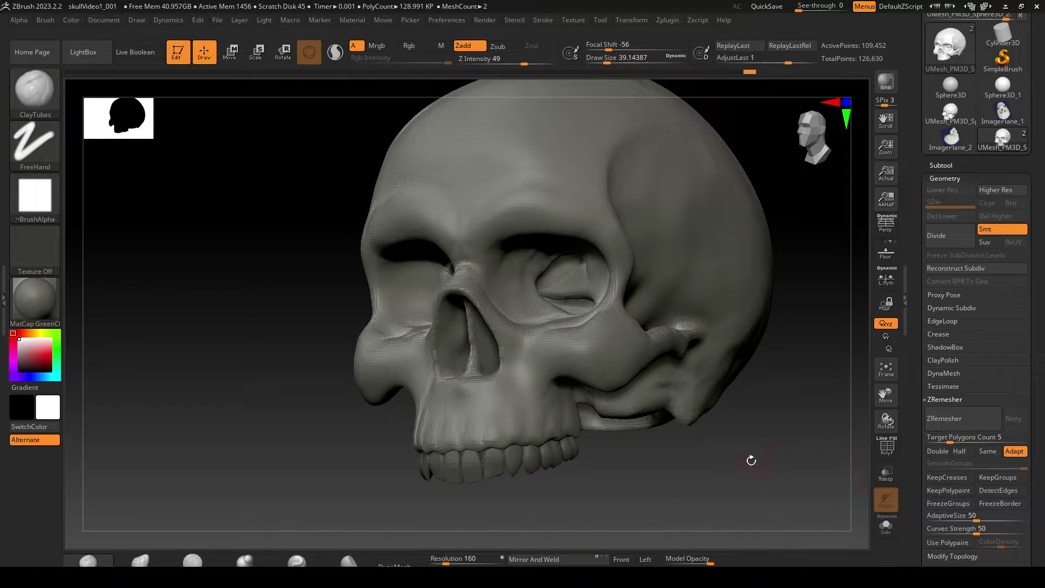
Step: Remesh the skull with ZRemesher, using the Same polygon count option and Adapt
left_click_drag(708, 467, 754, 366)
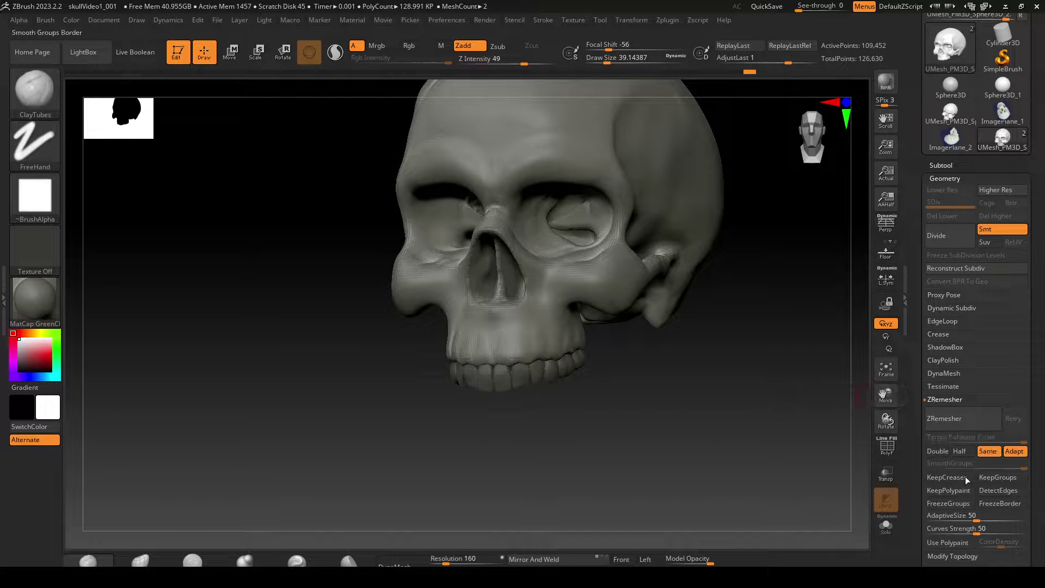
left_click(982, 453)
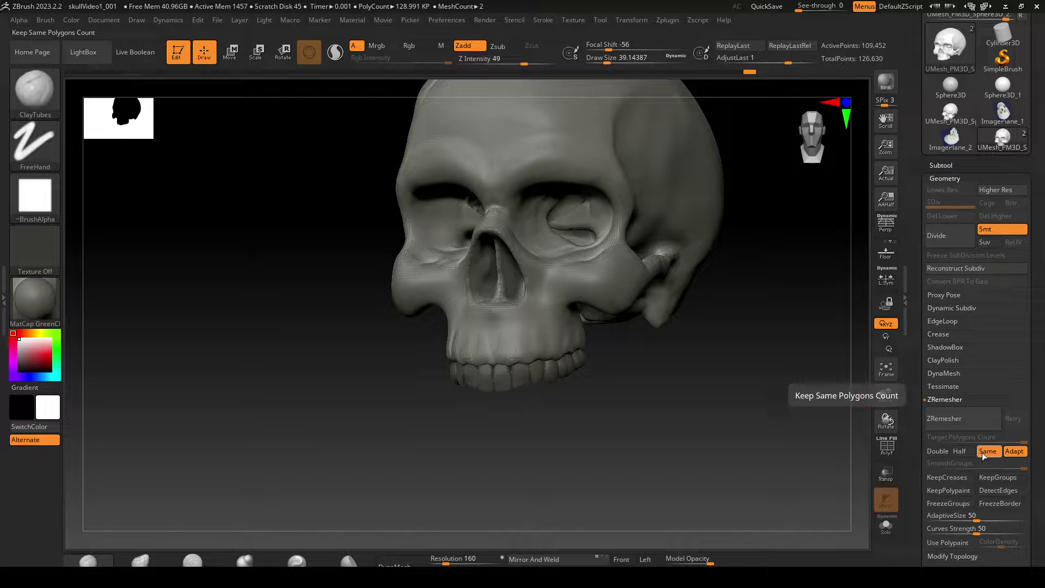
left_click(966, 419)
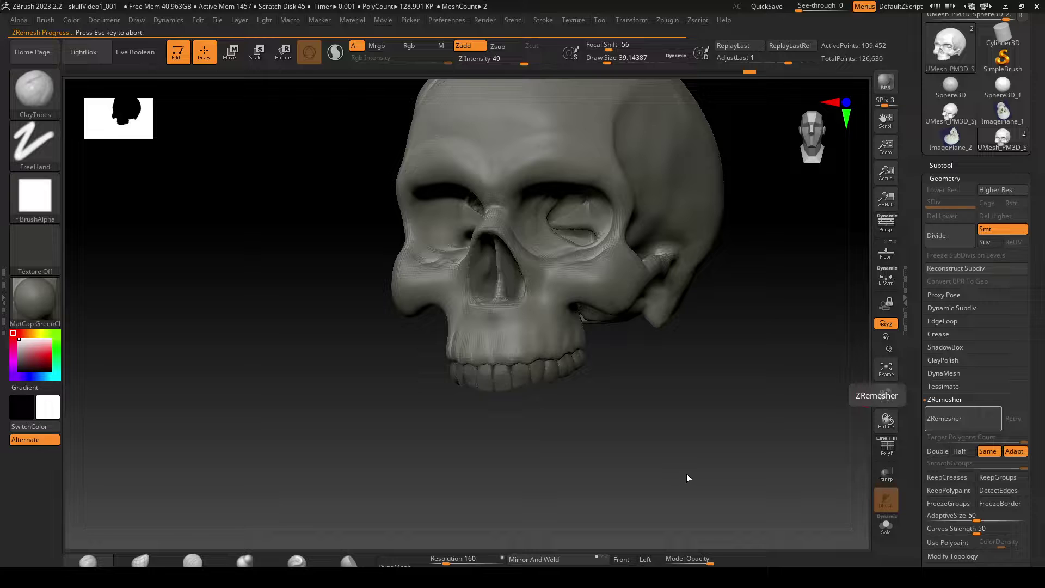
Step: Examine the remeshed skull's wireframe around the nose bridge and eye sockets, and undo the remesh
left_click_drag(693, 443, 705, 423)
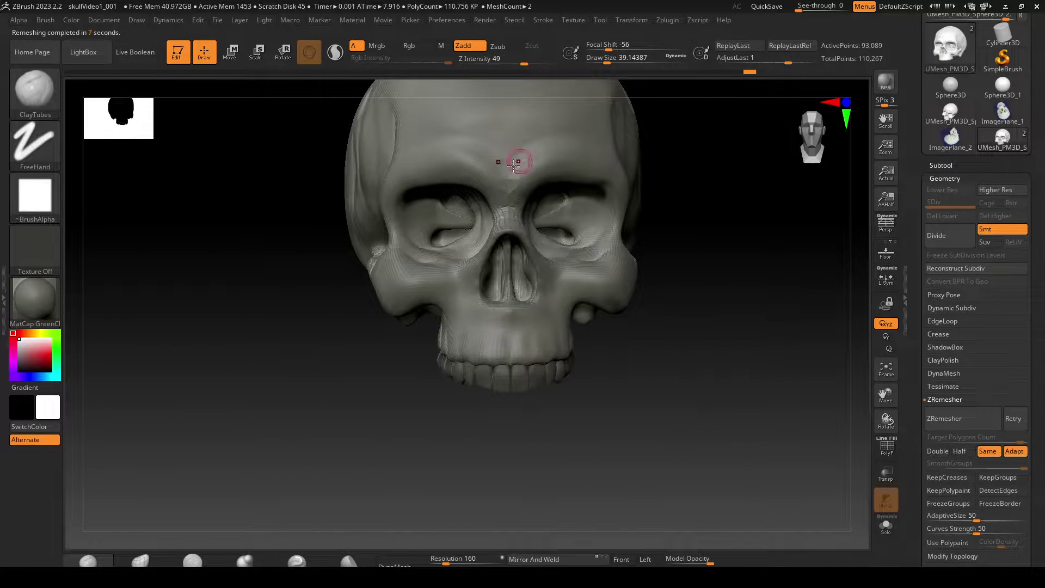
left_click(891, 451)
left_click_drag(751, 420, 729, 414)
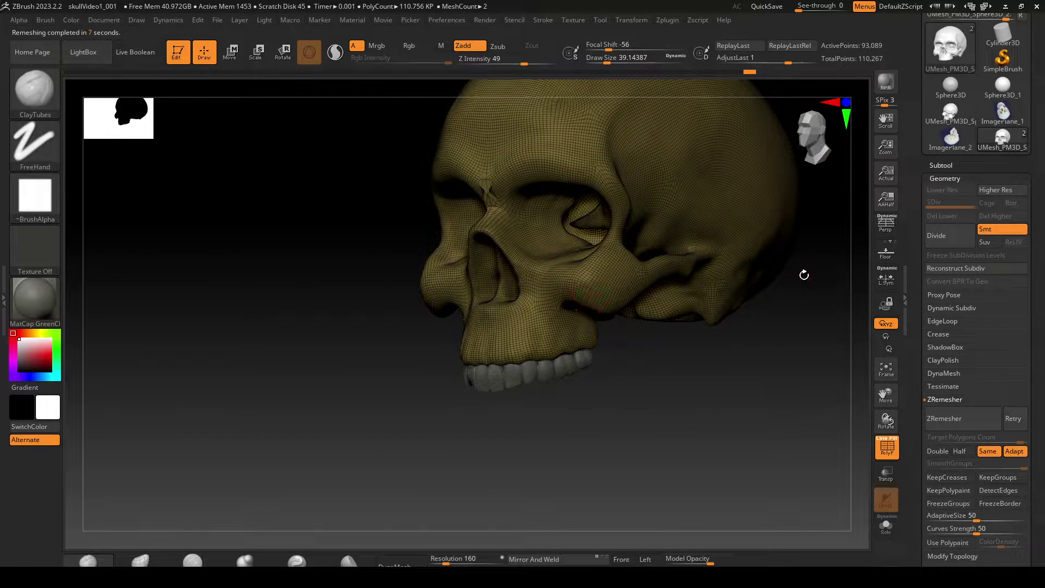
left_click_drag(804, 274, 681, 452)
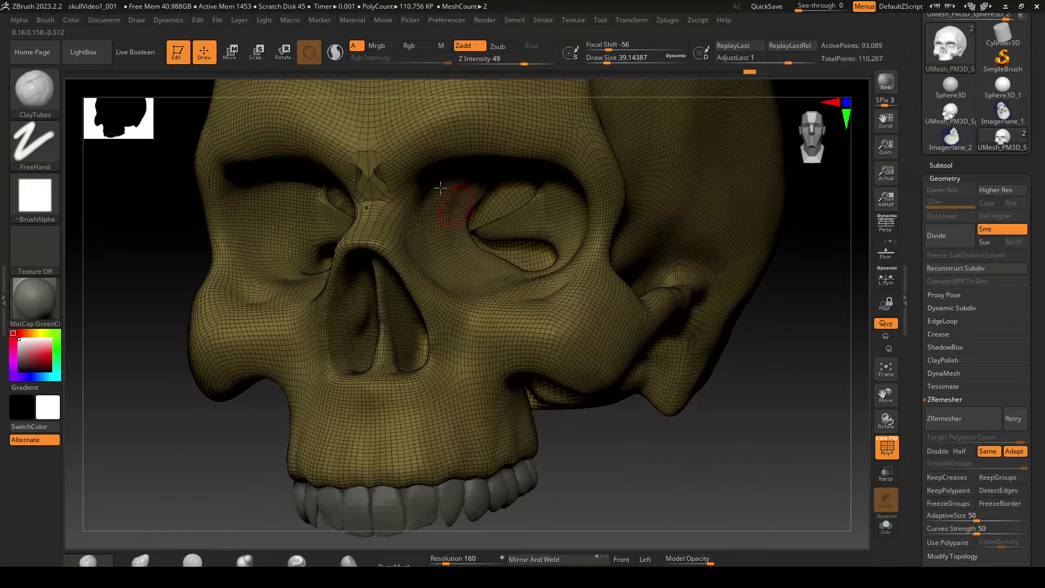
key("ctrl+z")
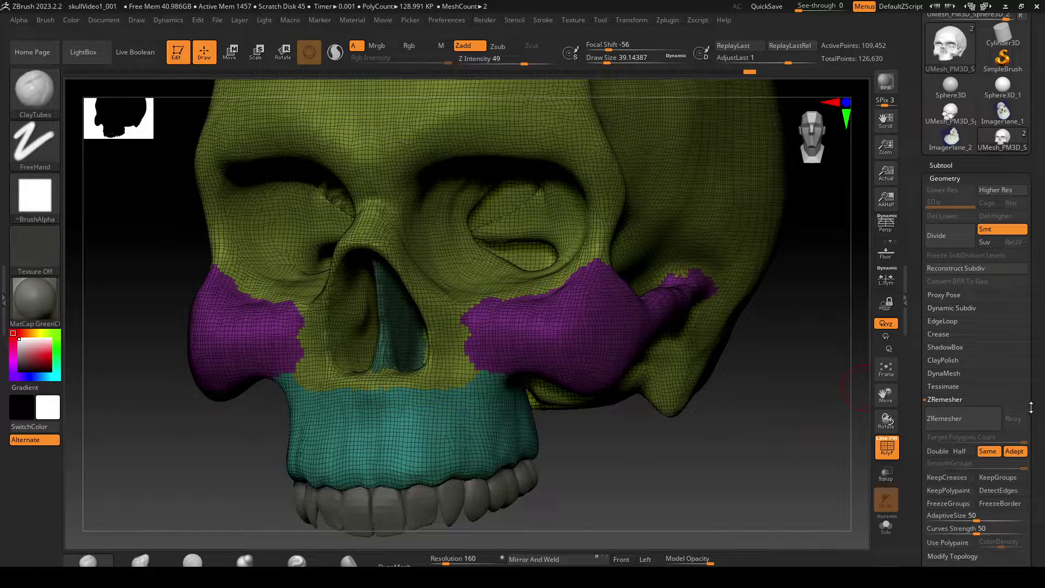
Step: Run ZRemesher on the skull with Same off, Adapt on and a target polygons count of 100
scroll(1031, 407, "down", 3)
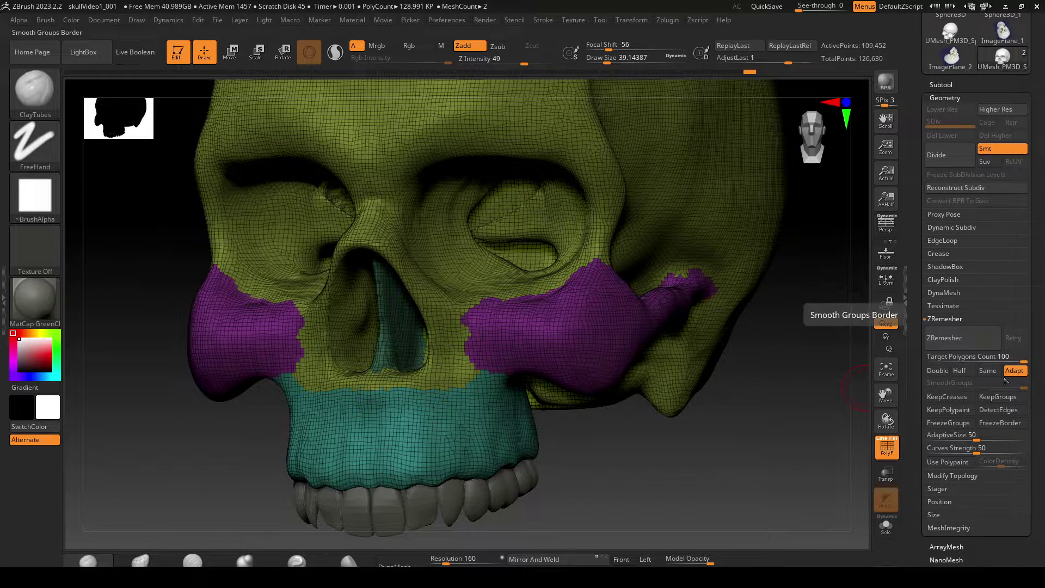
left_click(989, 371)
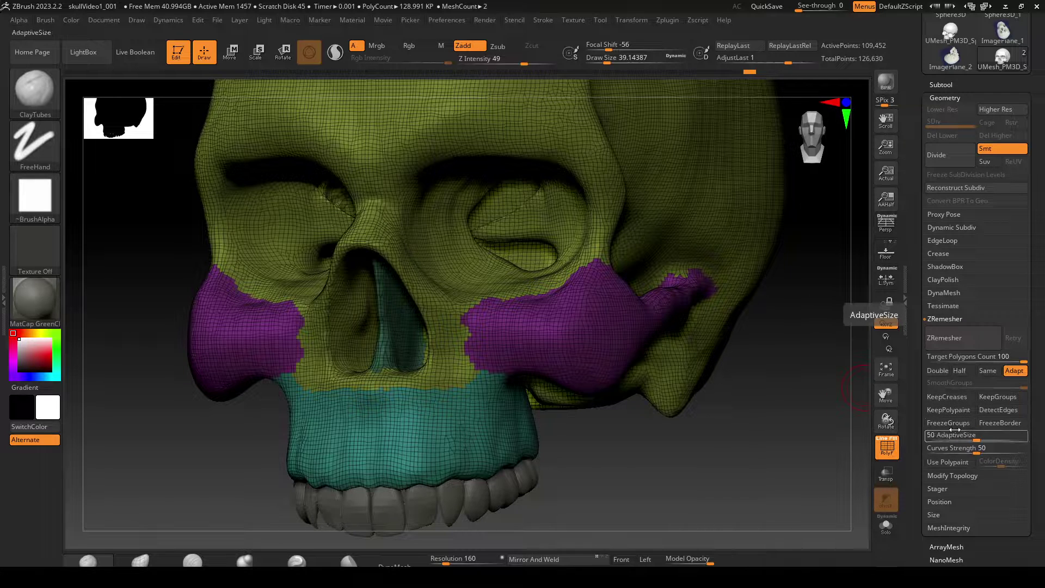
left_click(967, 339)
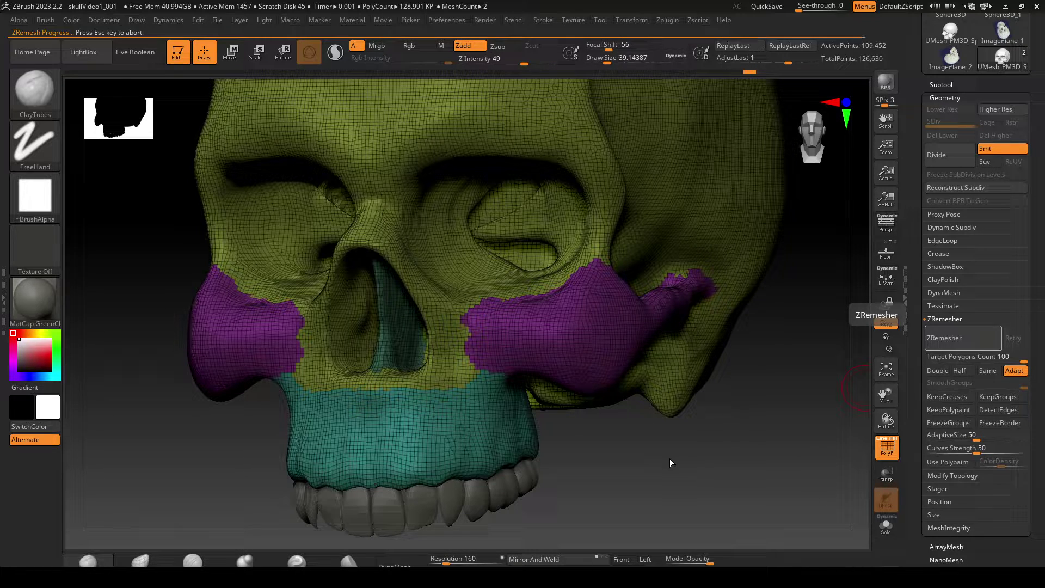
Step: Examine the new edge flow around the skull's temple, cheekbones, eye sockets and nose from several angles
left_click_drag(668, 462, 754, 411)
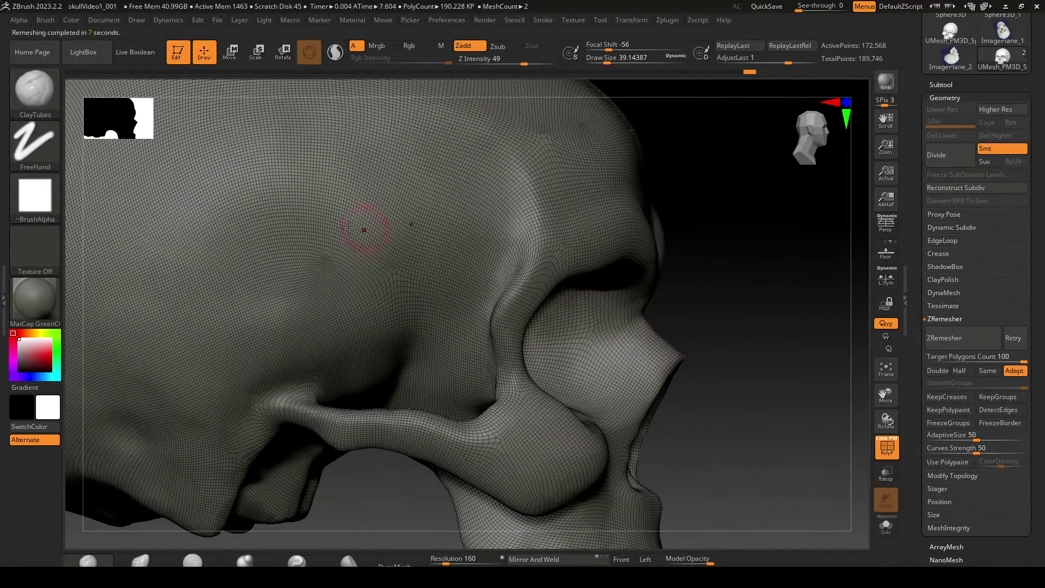
key("shift")
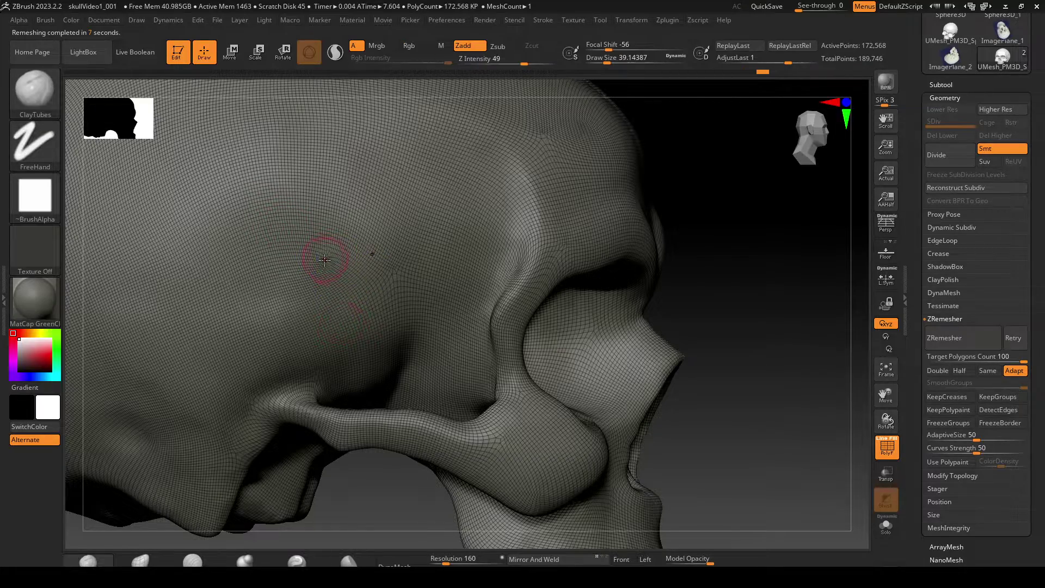
key("shift")
left_click_drag(782, 292, 723, 316)
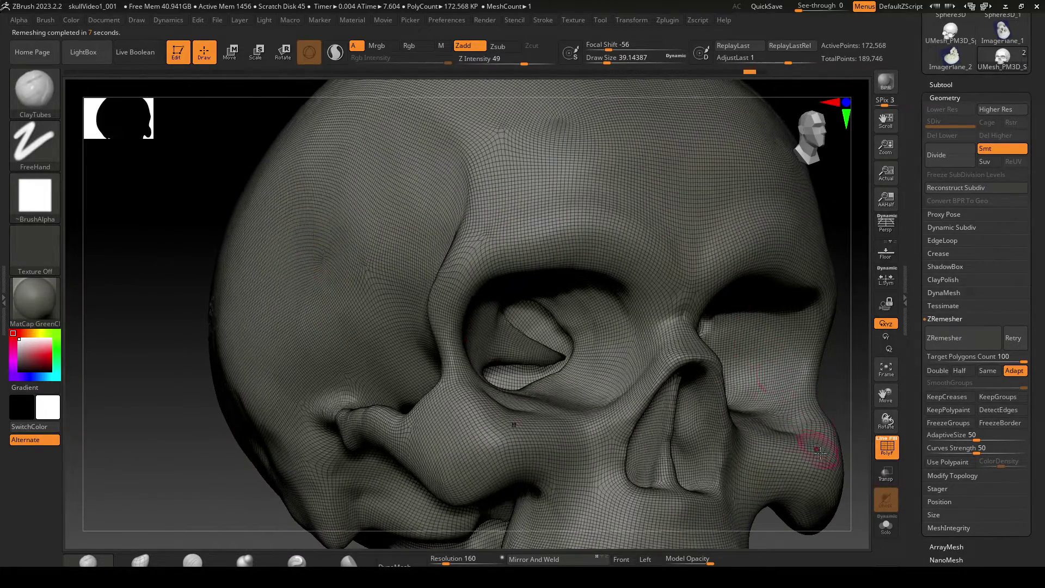
left_click_drag(834, 382, 723, 310)
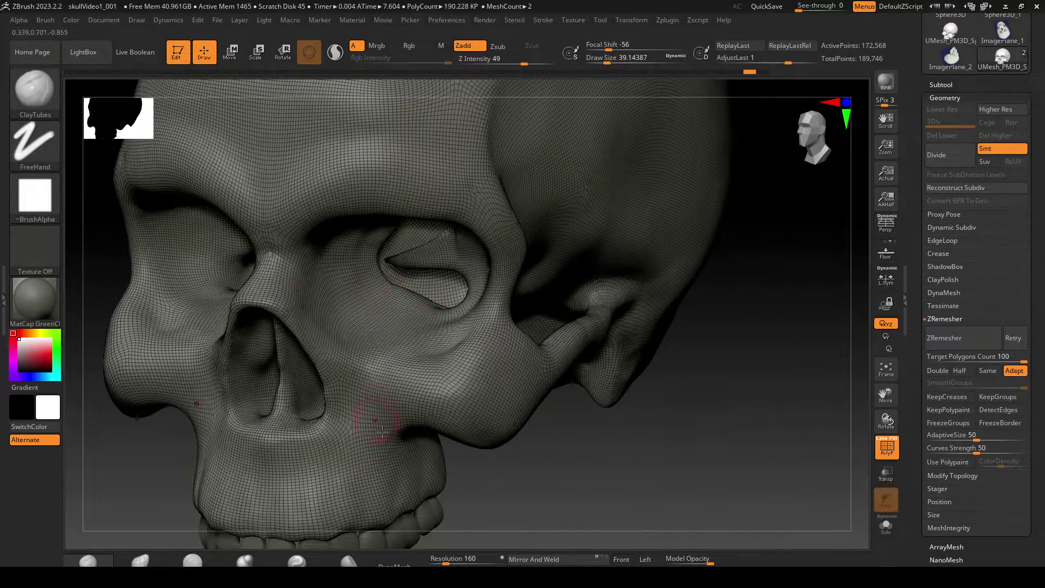
left_click_drag(501, 491, 635, 373)
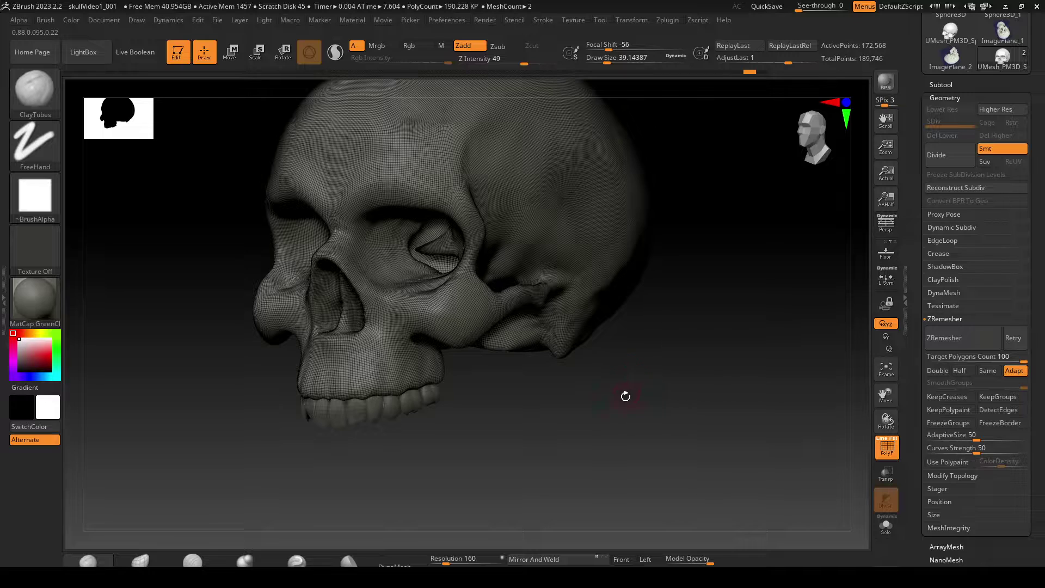
mouse_move(620, 391)
right_mouse_down()
mouse_move(630, 410)
mouse_move(637, 381)
mouse_move(618, 382)
right_mouse_up()
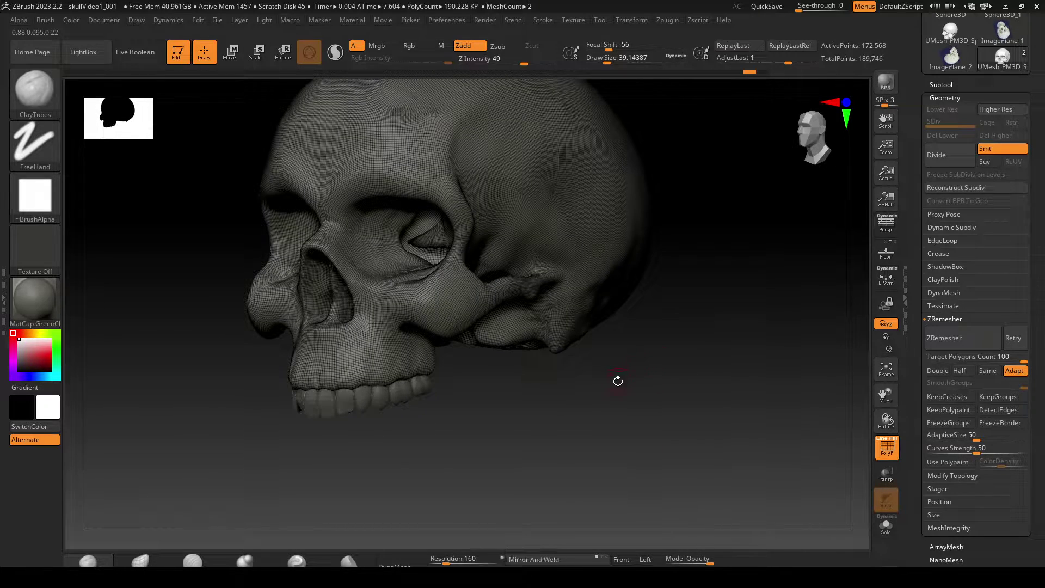
mouse_move(677, 422)
left_mouse_down()
mouse_move(630, 414)
mouse_move(640, 415)
left_mouse_up()
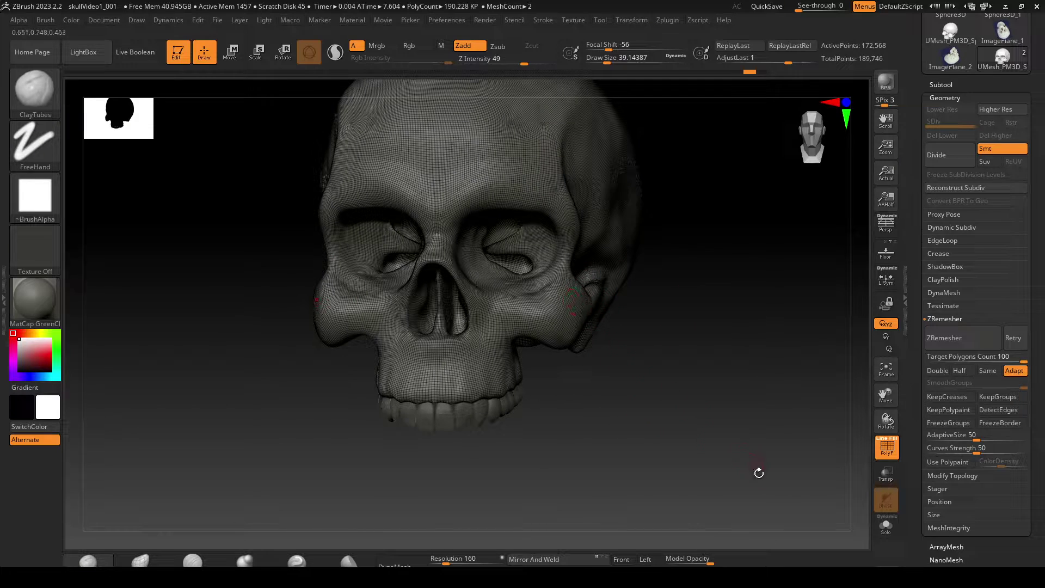
mouse_move(731, 393)
left_mouse_down()
mouse_move(712, 388)
mouse_move(731, 387)
left_mouse_up()
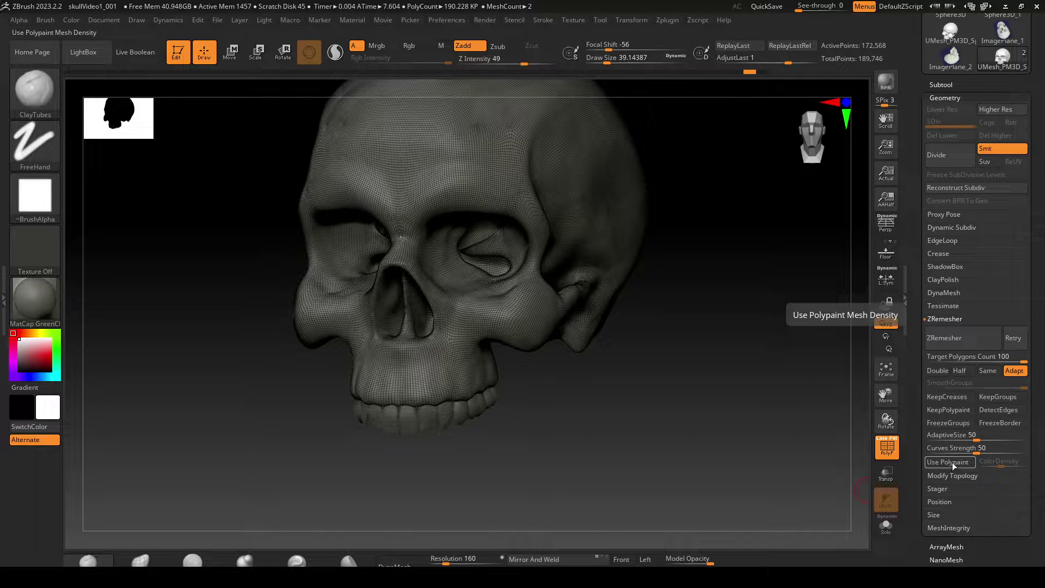
Step: Open the subtool list and check the polygon and point counts of the skull subtool
key("ctrl")
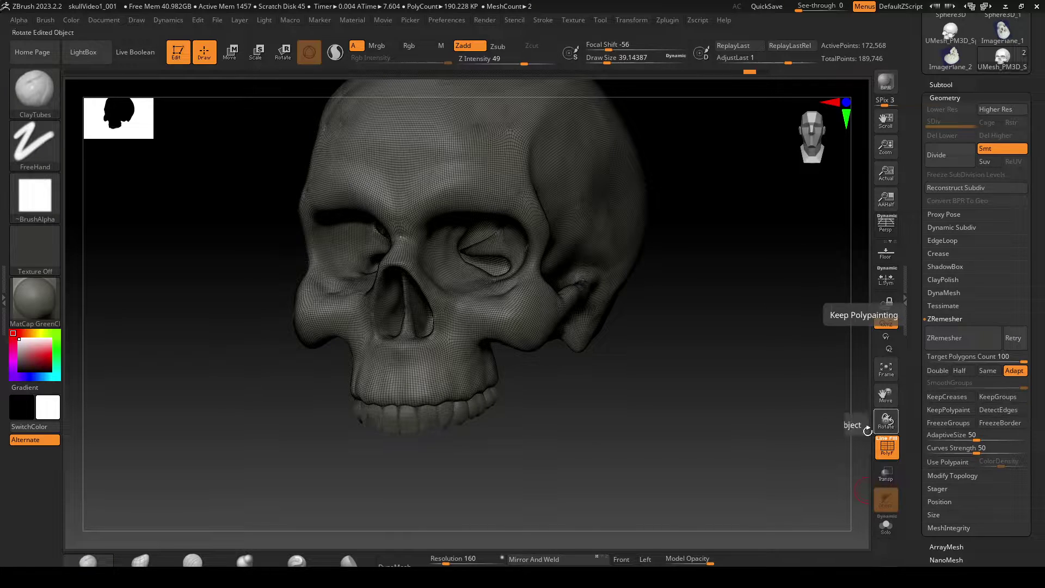
left_click(950, 97)
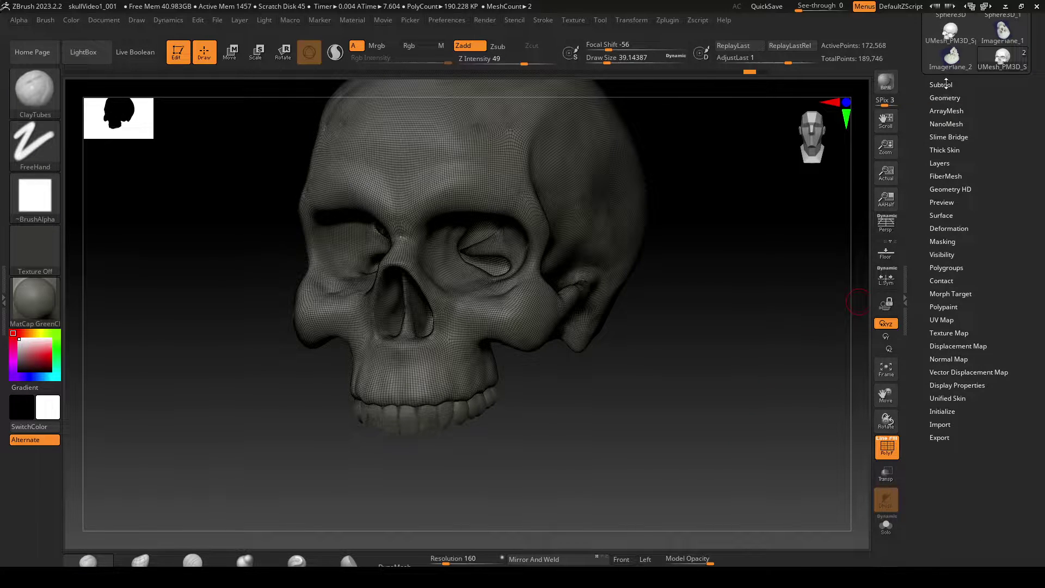
left_click(941, 84)
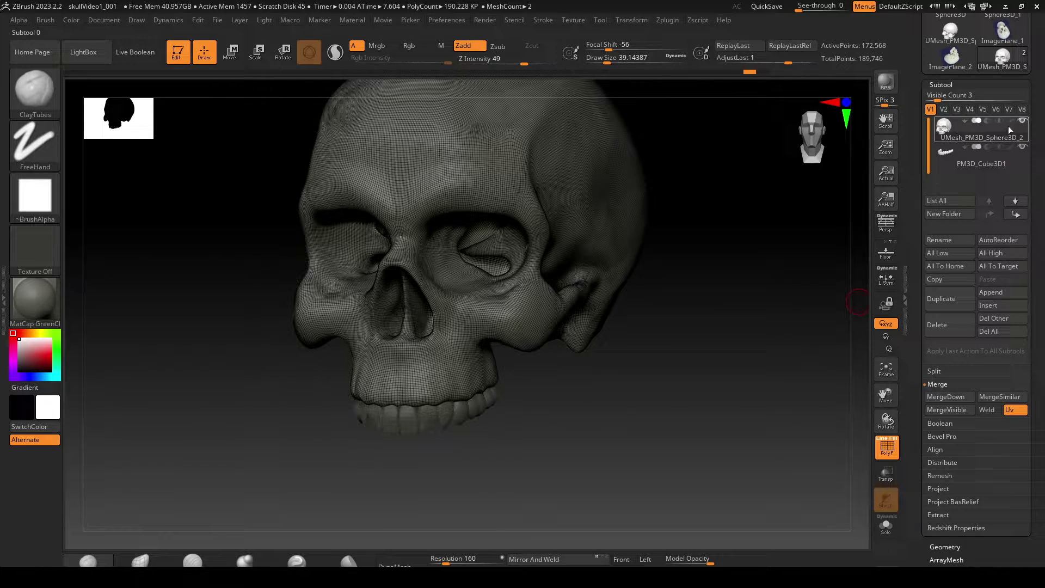
mouse_move(1011, 122)
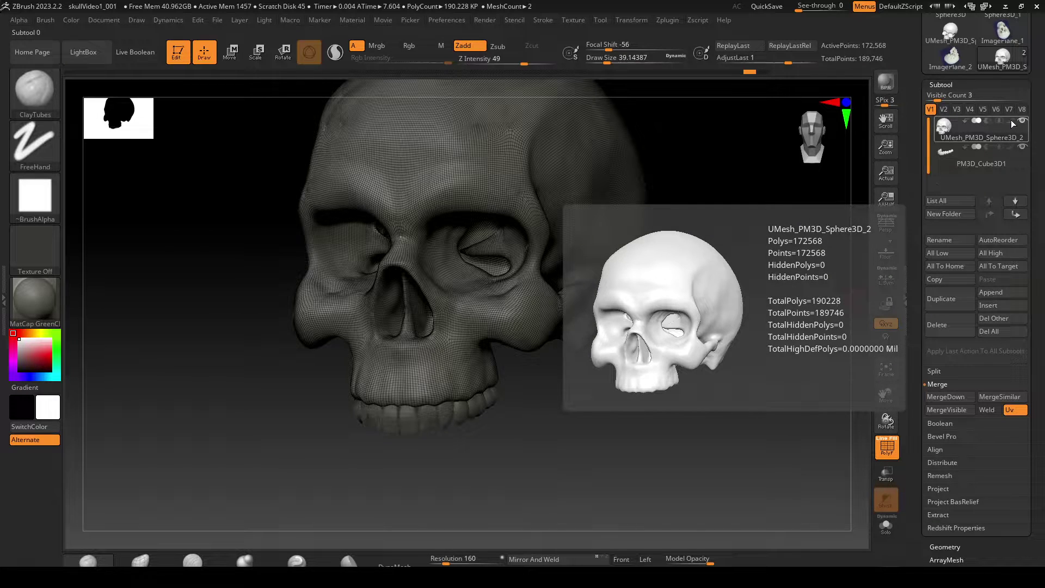
Step: Undo the skull's last remesh and hide the polygon wireframe
left_click_drag(706, 298, 699, 293)
right_click_drag(699, 292, 740, 325)
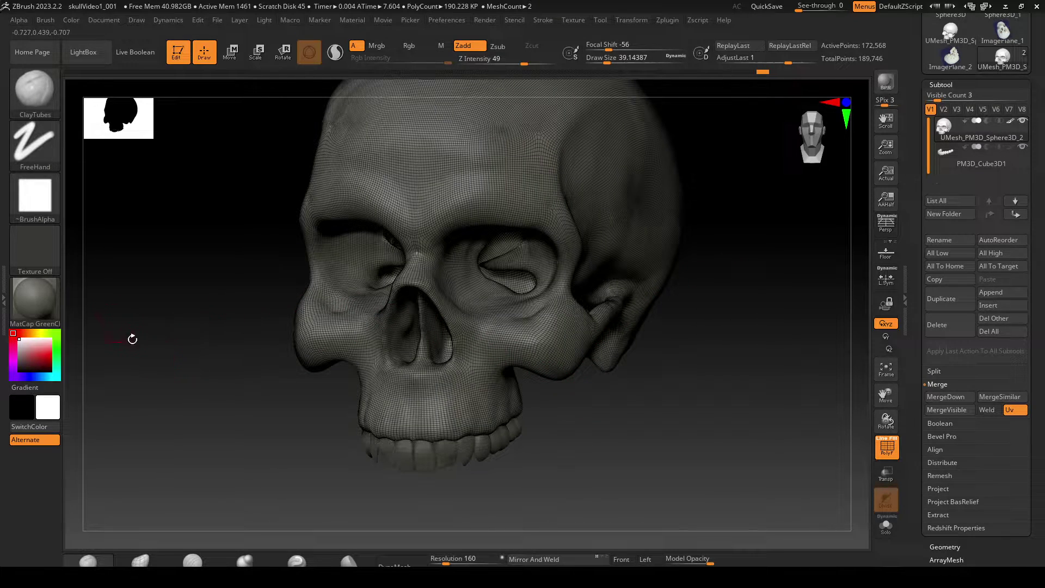
right_click_drag(653, 431, 614, 409)
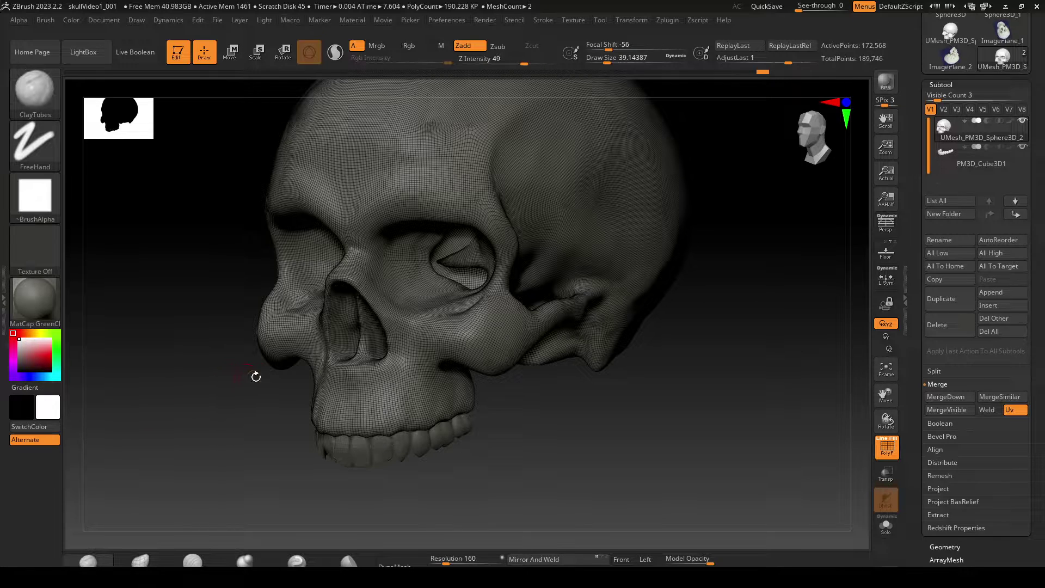
key("ctrl+z")
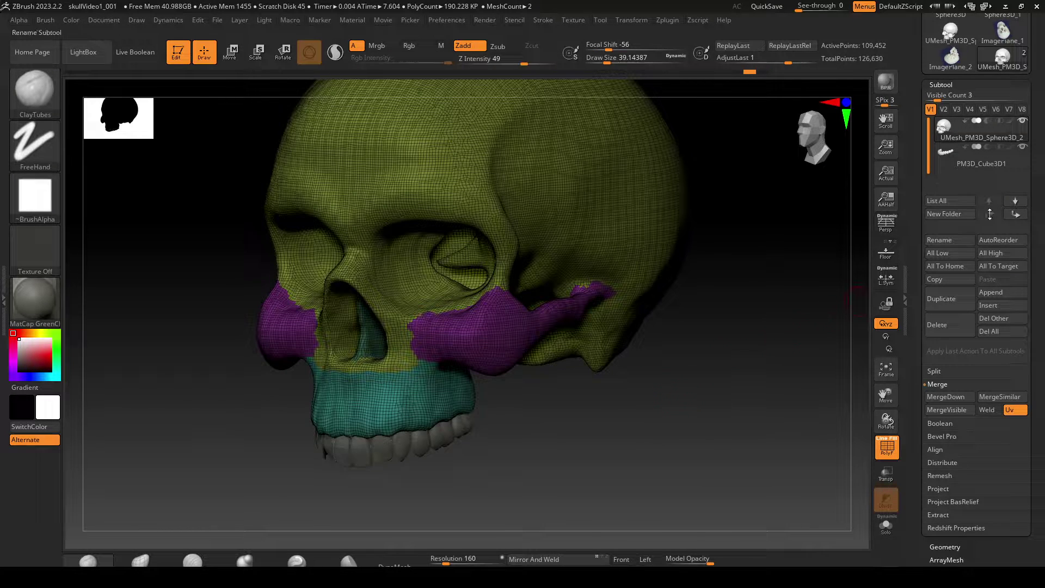
mouse_move(1012, 125)
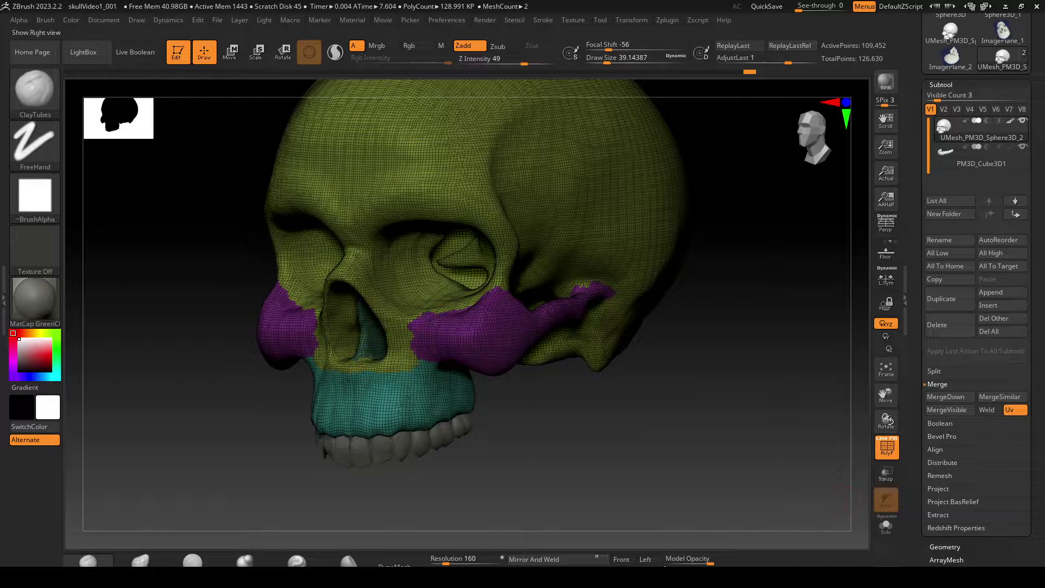
left_click(887, 448)
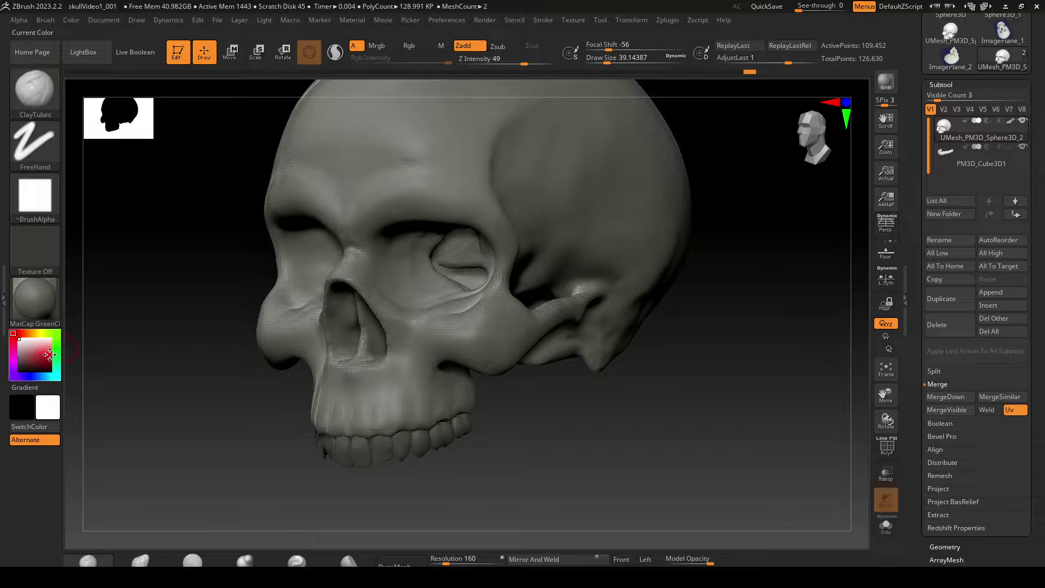
Step: Set the paint colour to red and choose the Paint brush with a draw size of about 94
mouse_move(19, 333)
left_mouse_down()
mouse_move(54, 354)
mouse_move(70, 343)
mouse_move(64, 351)
left_mouse_up()
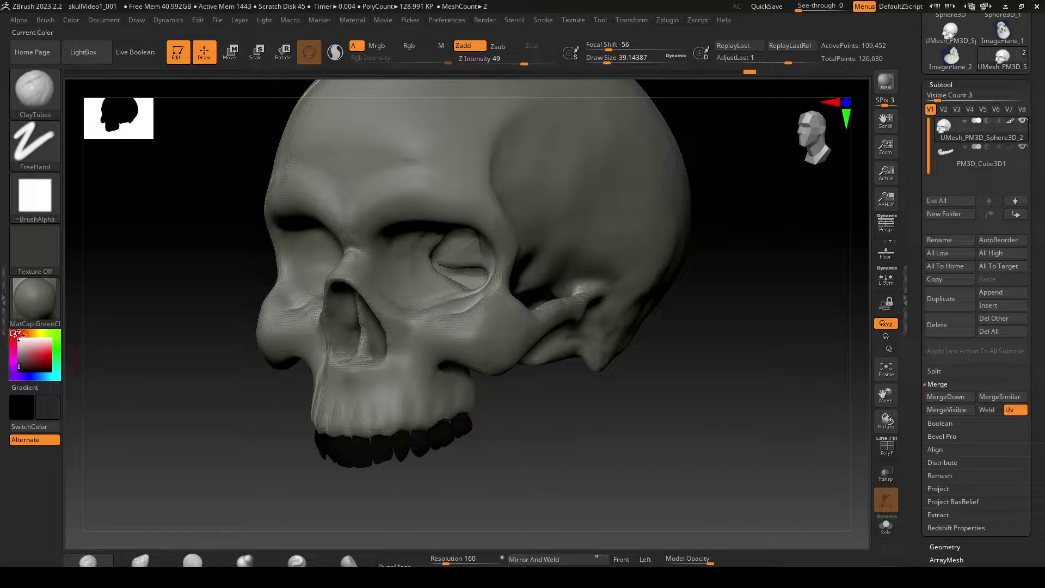
mouse_move(19, 335)
left_mouse_down()
mouse_move(10, 325)
mouse_move(14, 334)
left_mouse_up()
left_click(51, 359)
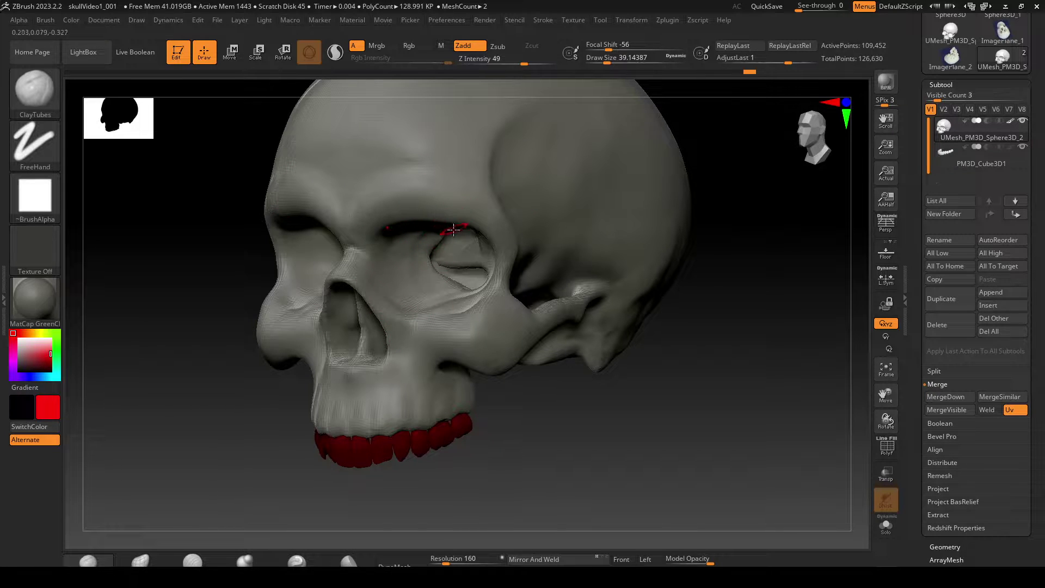
left_click(54, 104)
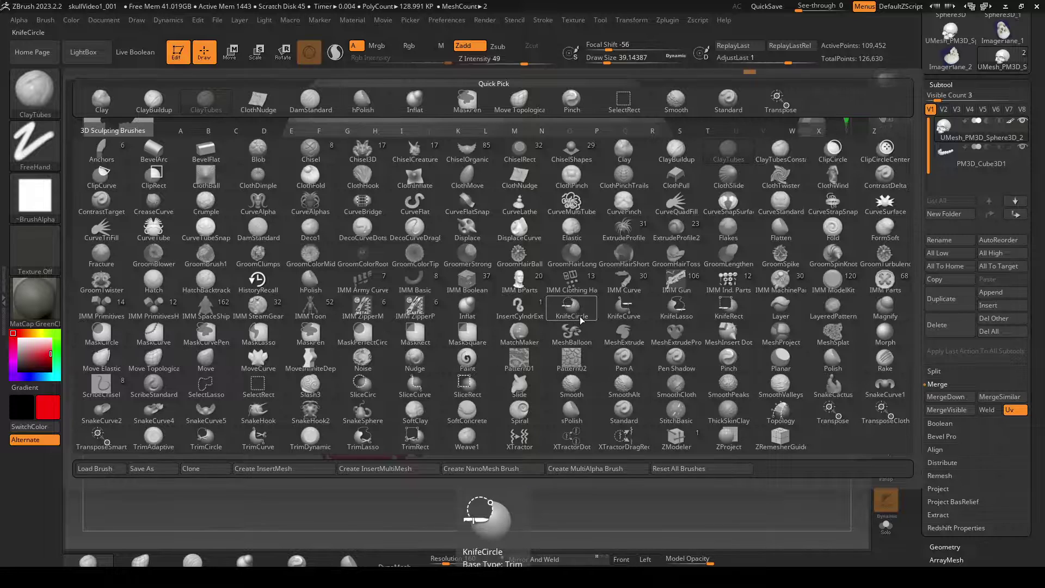
key("p")
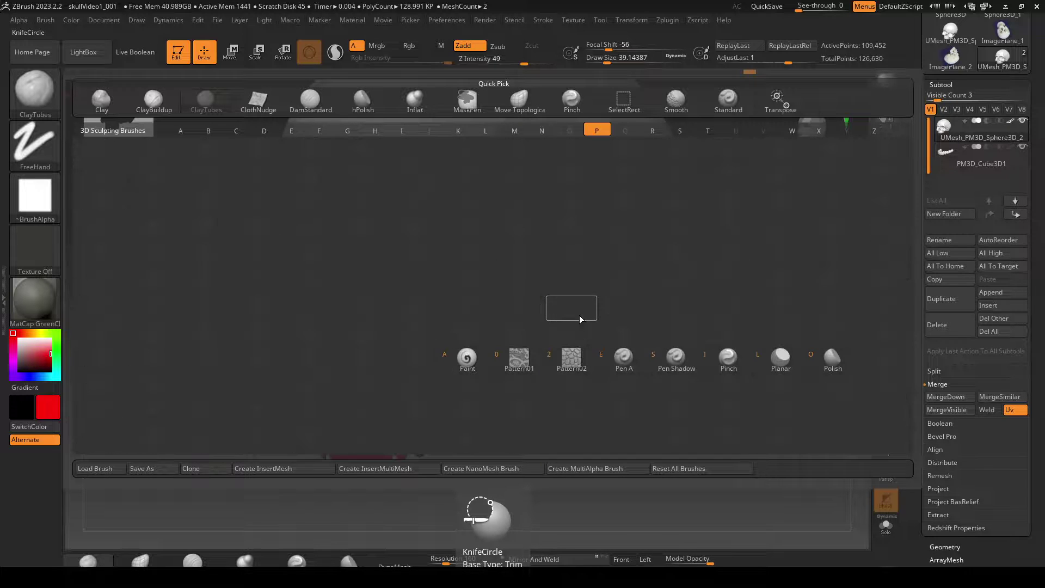
left_click(467, 360)
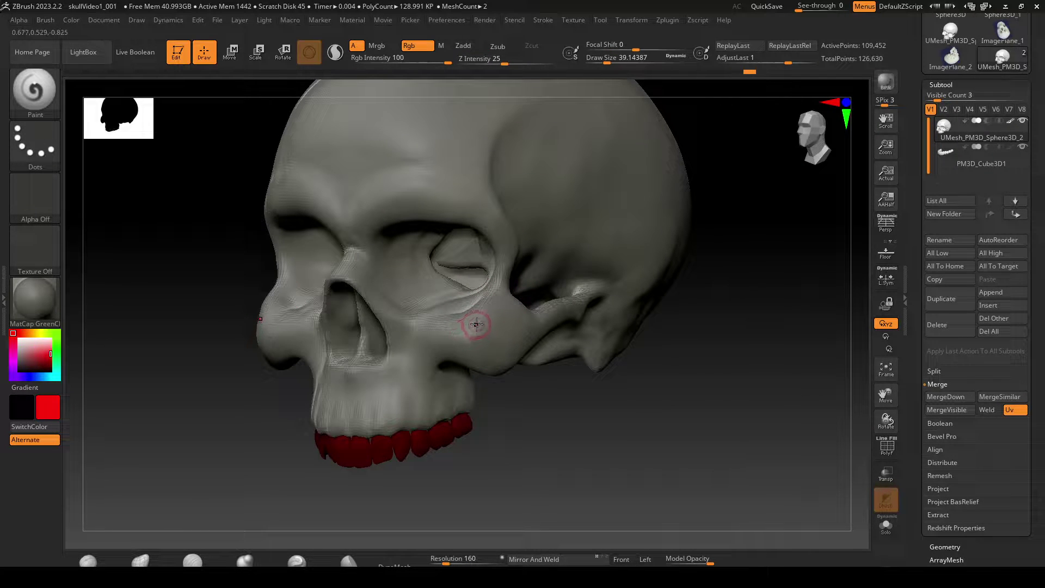
key("s")
left_click_drag(472, 332, 480, 332)
Step: Paint the rim of the skull's nose opening red
left_click_drag(550, 456, 544, 437, "shift")
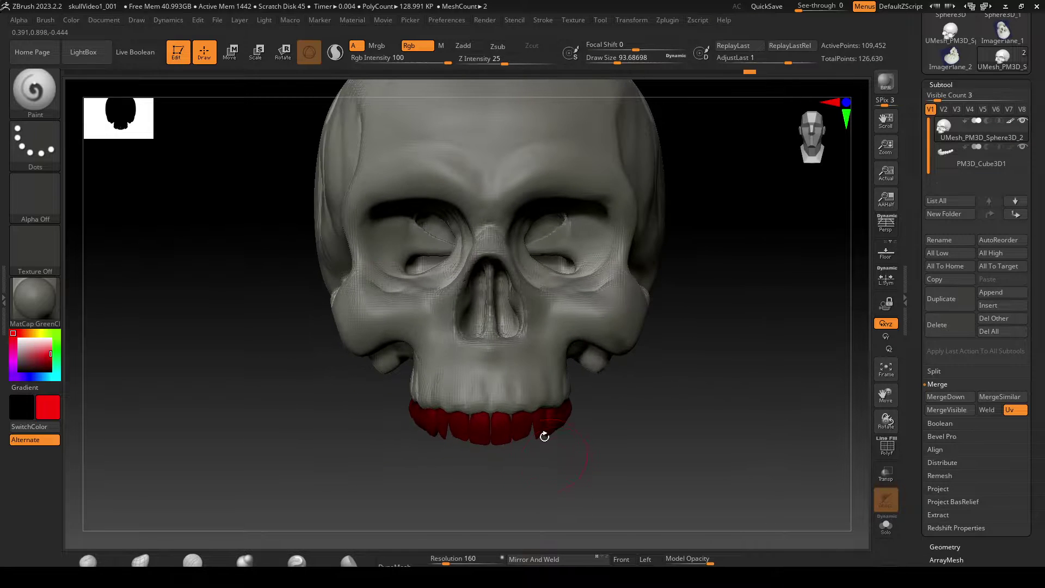
mouse_move(546, 333)
right_mouse_down()
mouse_move(628, 420)
mouse_move(507, 384)
right_mouse_up()
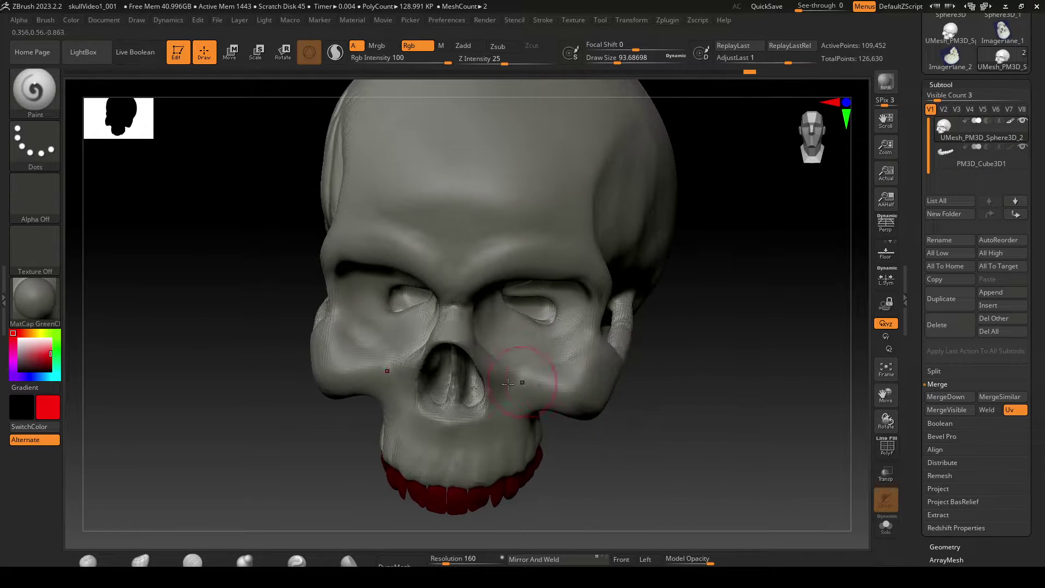
mouse_move(483, 401)
left_mouse_down()
mouse_move(493, 380)
mouse_move(446, 336)
left_mouse_up()
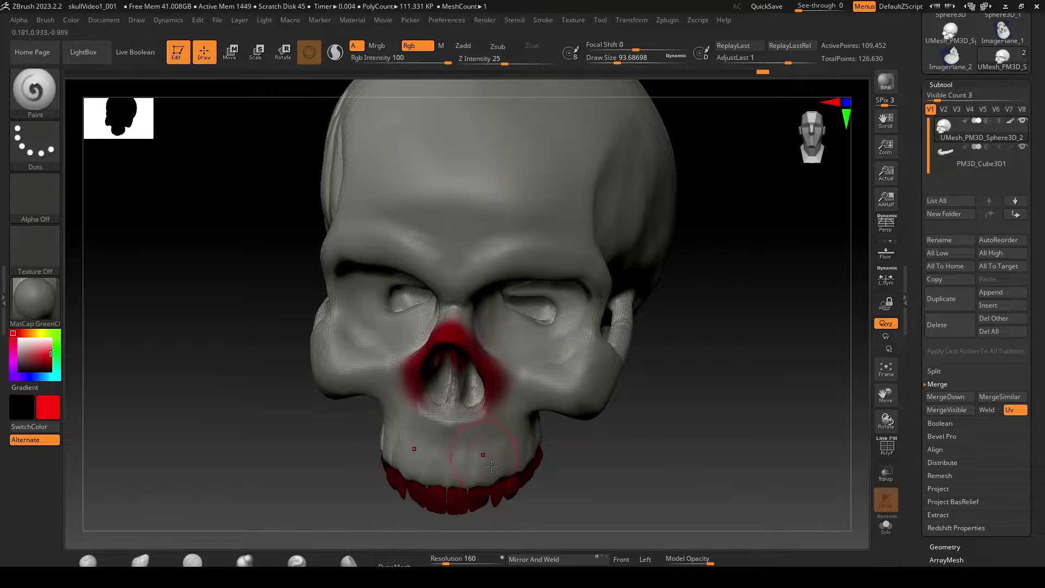
mouse_move(460, 394)
left_mouse_down()
mouse_move(451, 405)
mouse_move(480, 399)
left_mouse_up()
Step: Paint red over the upper jaw, eye-socket interiors, temple ridges, rear ends of the cheekbone arches and parts of the skull base
mouse_move(647, 480)
left_mouse_down()
mouse_move(577, 436)
mouse_move(543, 320)
mouse_move(540, 342)
mouse_move(569, 314)
mouse_move(552, 332)
left_mouse_up()
mouse_move(767, 252)
left_mouse_down()
mouse_move(773, 308)
mouse_move(699, 356)
mouse_move(757, 457)
mouse_move(756, 497)
mouse_move(746, 373)
mouse_move(669, 301)
mouse_move(622, 278)
left_mouse_up()
left_click_drag(625, 471, 637, 490)
mouse_move(543, 373)
left_mouse_down()
mouse_move(441, 380)
mouse_move(519, 381)
left_mouse_up()
left_click_drag(604, 473, 536, 316)
mouse_move(789, 176)
left_mouse_down()
mouse_move(798, 210)
mouse_move(784, 229)
left_mouse_up()
mouse_move(680, 250)
left_mouse_down()
mouse_move(688, 268)
mouse_move(662, 266)
mouse_move(744, 315)
mouse_move(699, 256)
left_mouse_up()
mouse_move(570, 289)
left_mouse_down()
mouse_move(558, 349)
mouse_move(539, 313)
left_mouse_up()
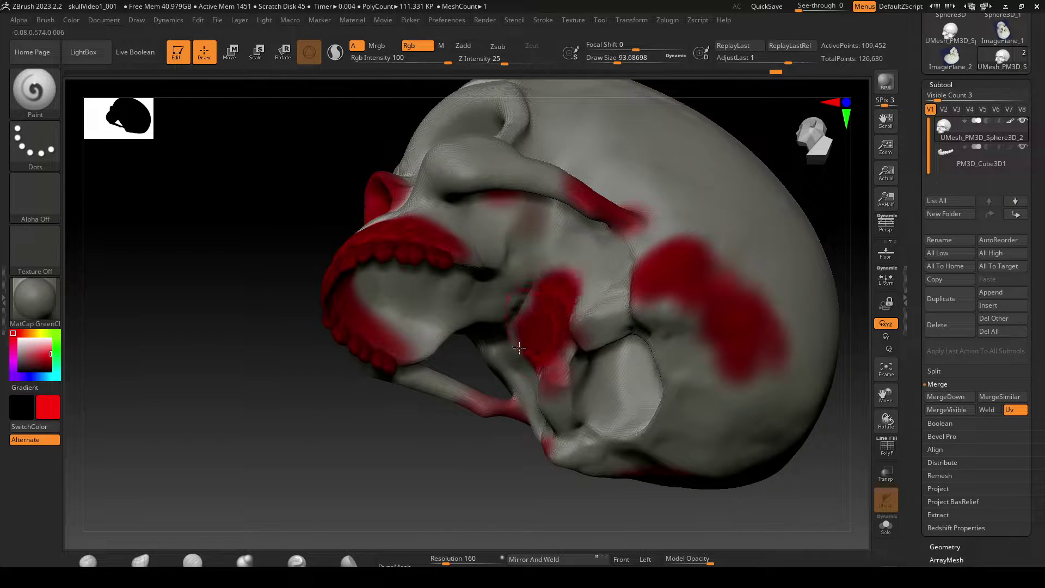
mouse_move(426, 502)
left_mouse_down()
mouse_move(433, 528)
mouse_move(471, 524)
mouse_move(708, 446)
mouse_move(638, 239)
left_mouse_up()
mouse_move(575, 190)
left_mouse_down()
mouse_move(566, 280)
mouse_move(593, 327)
mouse_move(596, 357)
left_mouse_up()
left_click_drag(674, 401, 680, 401)
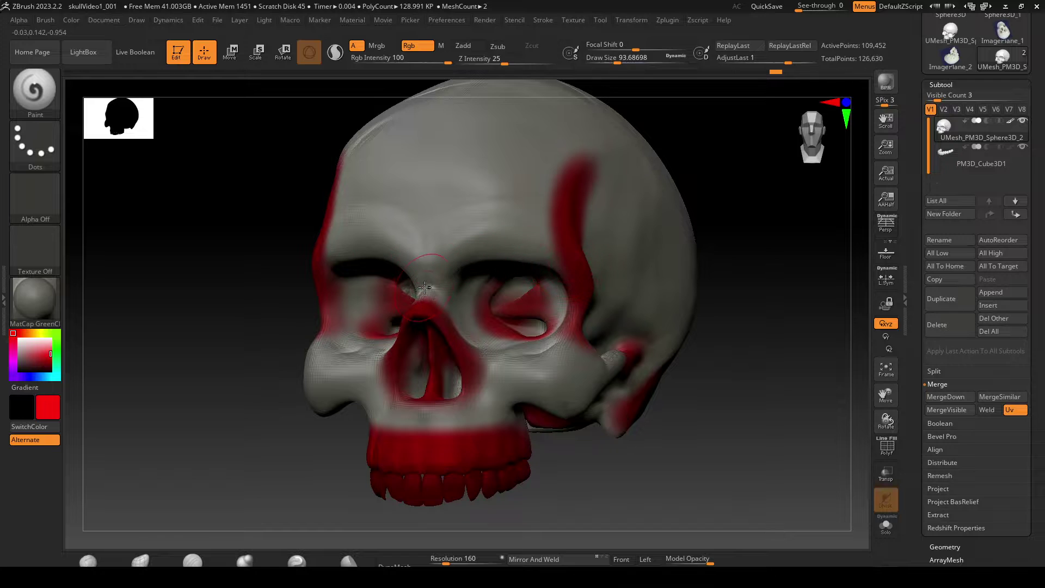
Step: Extend the red paint across the brow ridge, lower eye-socket rims, inner cheeks and the area between nose and teeth
mouse_move(425, 287)
left_mouse_down()
mouse_move(439, 290)
mouse_move(453, 225)
mouse_move(563, 240)
mouse_move(445, 267)
mouse_move(543, 260)
left_mouse_up()
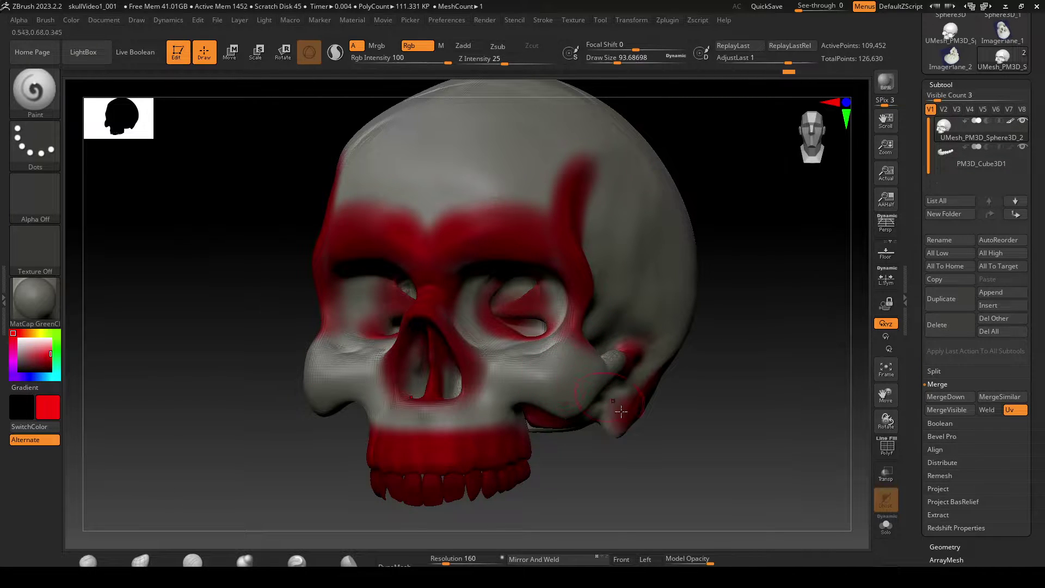
left_click_drag(667, 418, 667, 476)
mouse_move(545, 330)
left_mouse_down()
mouse_move(512, 340)
mouse_move(559, 336)
mouse_move(517, 323)
left_mouse_up()
left_click_drag(631, 491, 629, 433)
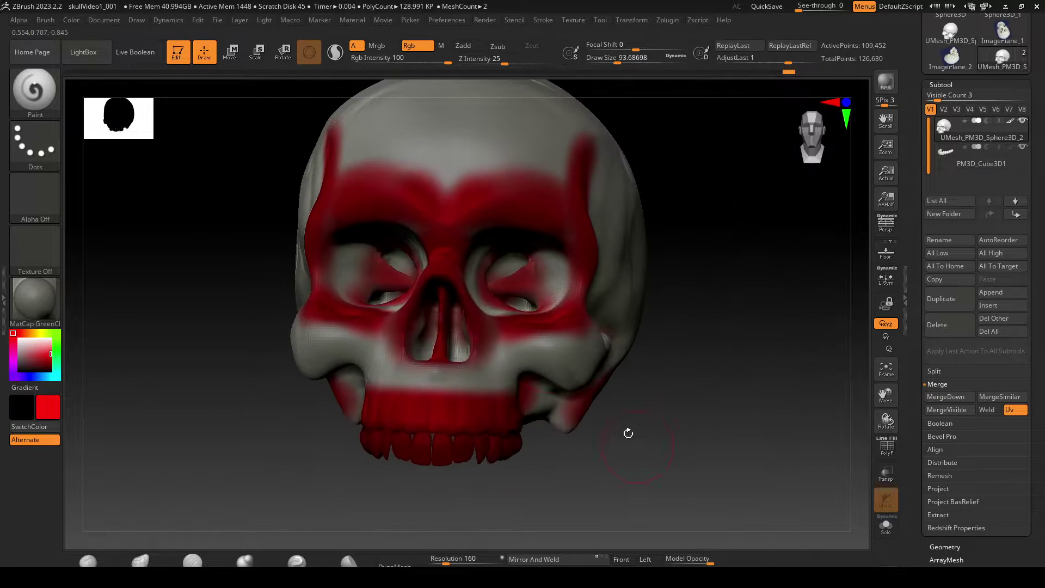
mouse_move(501, 372)
left_mouse_down()
mouse_move(479, 375)
mouse_move(494, 336)
left_mouse_up()
left_click_drag(739, 454, 637, 451)
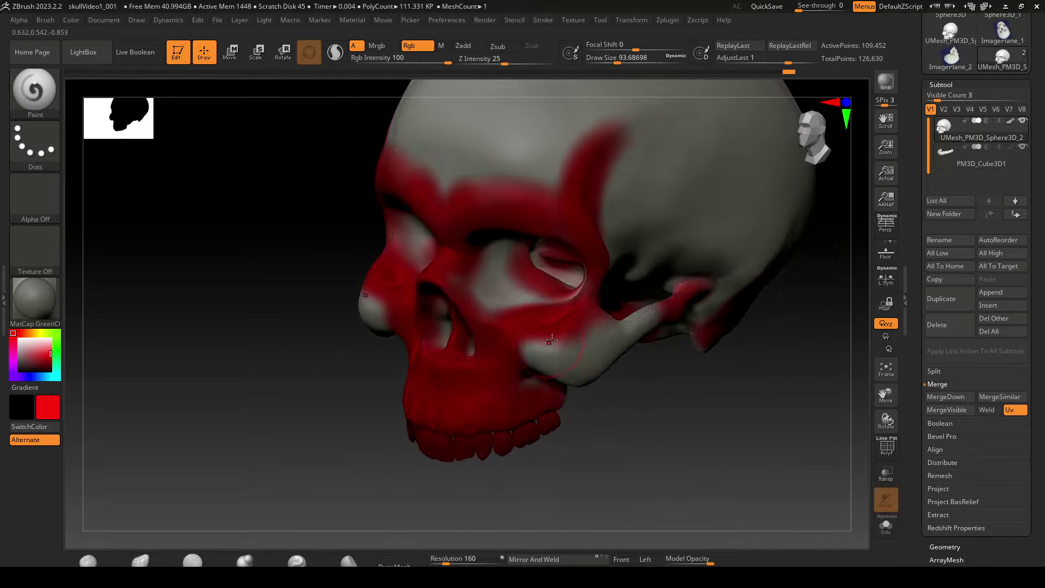
mouse_move(550, 322)
left_mouse_down()
mouse_move(519, 320)
mouse_move(498, 264)
mouse_move(478, 284)
left_mouse_up()
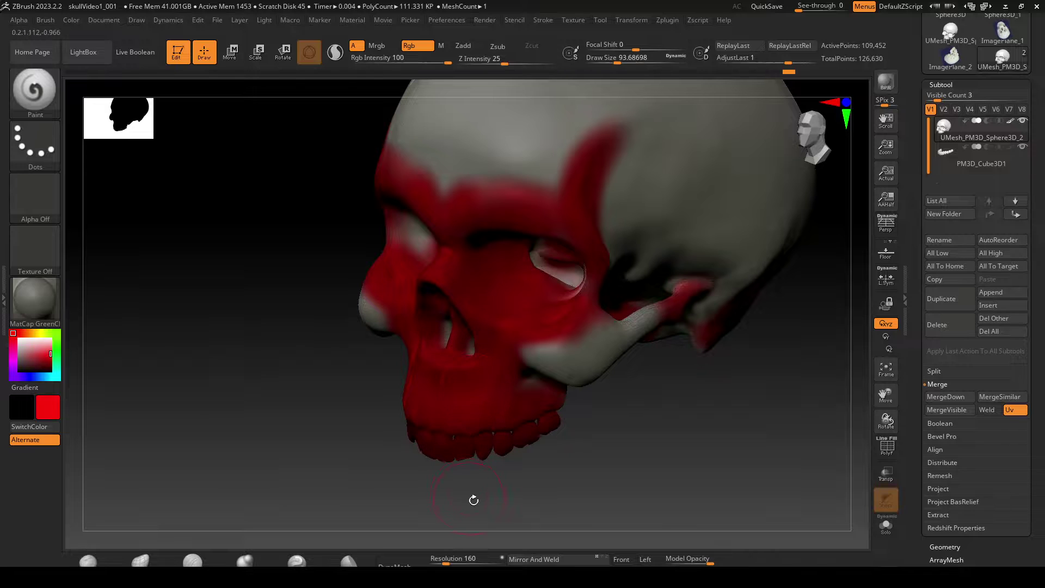
left_click_drag(474, 499, 503, 460)
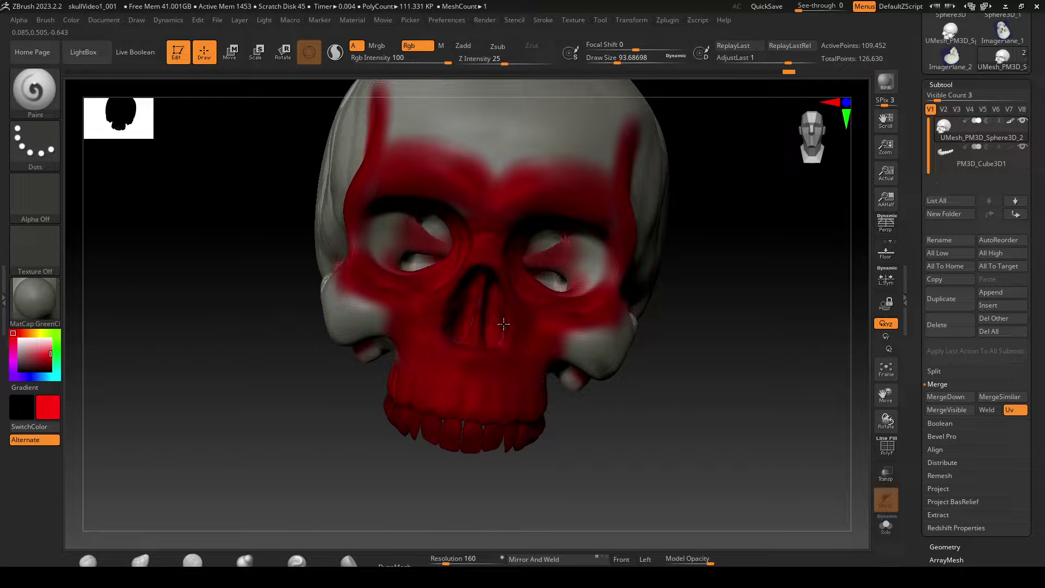
Step: Cover the area around and behind the skull's ear opening with red paint
left_click_drag(669, 447, 625, 446)
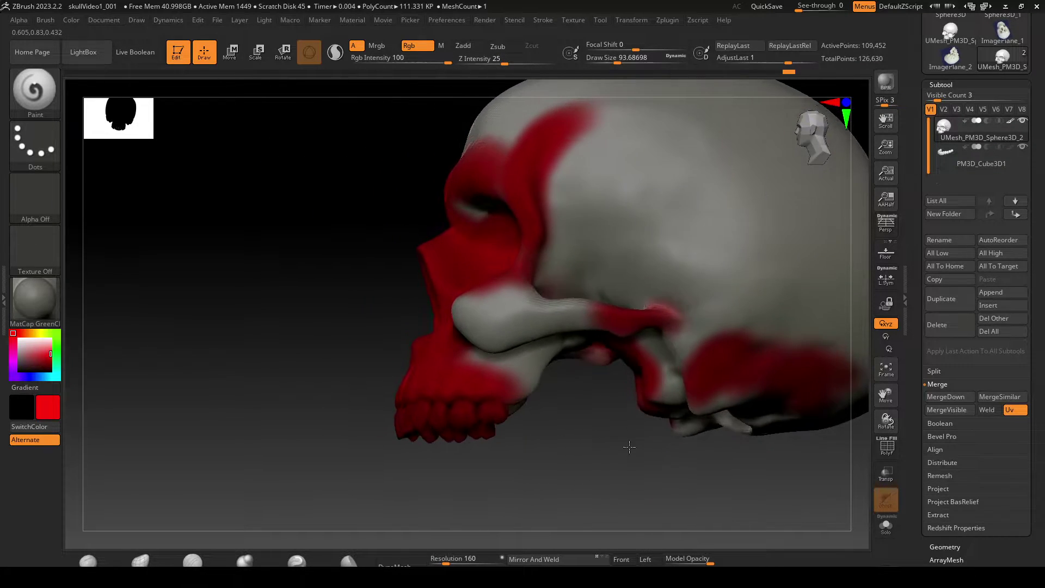
left_click_drag(662, 334, 677, 326)
mouse_move(614, 435)
left_mouse_down()
mouse_move(630, 378)
mouse_move(613, 414)
mouse_move(621, 467)
mouse_move(622, 430)
mouse_move(585, 485)
mouse_move(570, 489)
mouse_move(694, 417)
mouse_move(732, 431)
mouse_move(724, 354)
mouse_move(693, 373)
mouse_move(692, 323)
left_mouse_up()
mouse_move(792, 274)
left_mouse_down()
mouse_move(775, 378)
mouse_move(635, 499)
mouse_move(653, 508)
mouse_move(672, 457)
left_mouse_up()
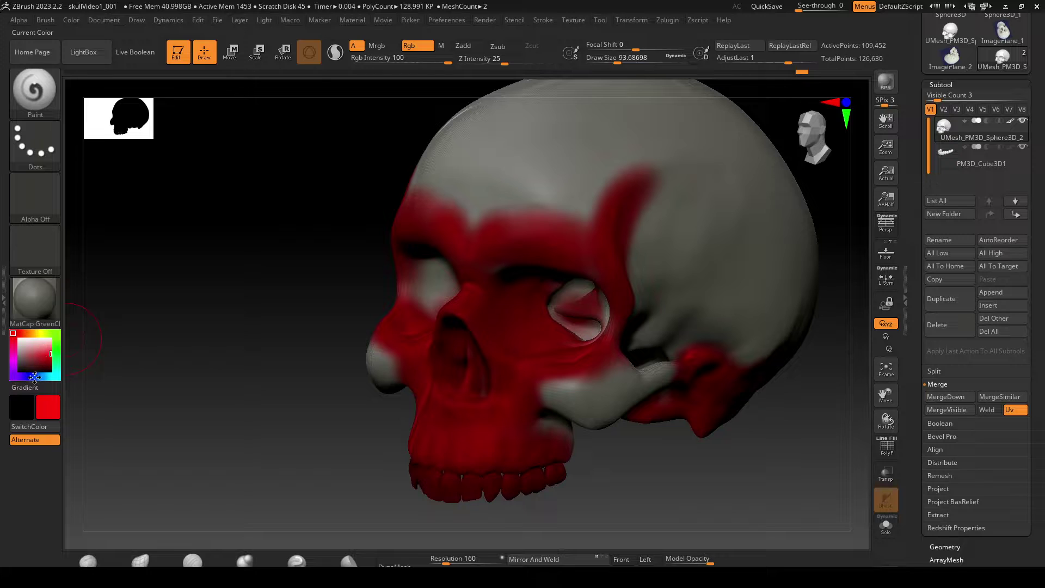
Step: Switch the paint colour to blue and paint the top and back of the cranium
left_click(31, 377)
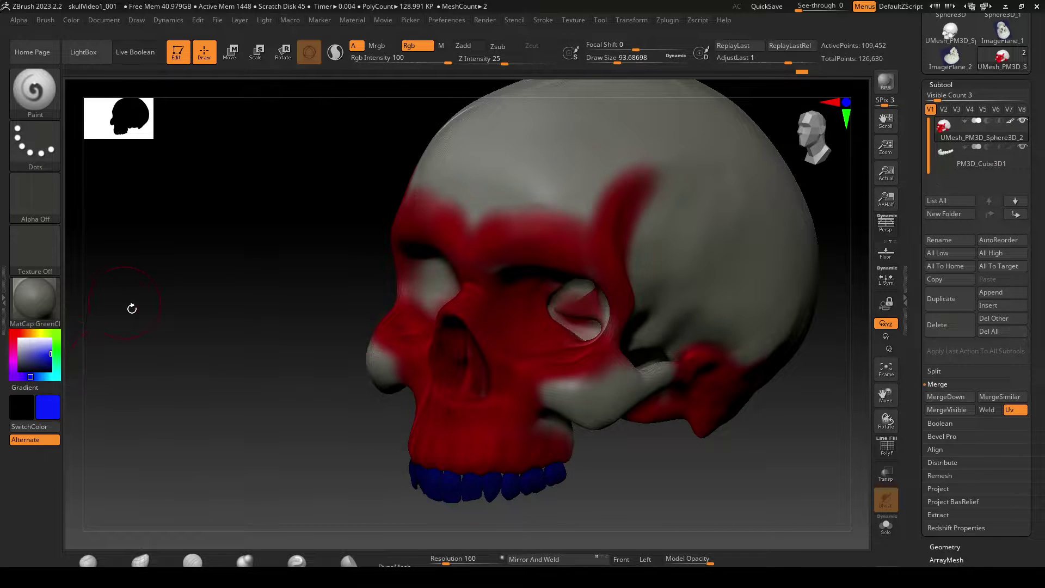
mouse_move(783, 468)
left_mouse_down()
mouse_move(711, 476)
mouse_move(752, 434)
mouse_move(713, 343)
left_mouse_up()
left_click(566, 255)
left_click(522, 184)
mouse_move(497, 301)
left_mouse_down()
mouse_move(572, 313)
mouse_move(381, 306)
mouse_move(567, 292)
mouse_move(520, 366)
mouse_move(417, 336)
mouse_move(448, 348)
mouse_move(326, 343)
mouse_move(403, 245)
mouse_move(634, 310)
mouse_move(574, 266)
mouse_move(578, 243)
left_mouse_up()
mouse_move(664, 258)
left_mouse_down()
mouse_move(708, 327)
mouse_move(681, 273)
left_mouse_up()
mouse_move(757, 438)
left_mouse_down()
mouse_move(735, 439)
mouse_move(760, 375)
left_mouse_up()
mouse_move(626, 362)
left_mouse_down()
mouse_move(747, 351)
mouse_move(493, 392)
mouse_move(712, 392)
mouse_move(520, 427)
mouse_move(763, 348)
mouse_move(773, 194)
mouse_move(770, 240)
left_mouse_up()
left_click_drag(783, 501, 587, 484)
mouse_move(475, 415)
left_mouse_down()
mouse_move(563, 343)
mouse_move(610, 215)
mouse_move(556, 368)
mouse_move(628, 258)
left_mouse_up()
left_click_drag(646, 350, 630, 238)
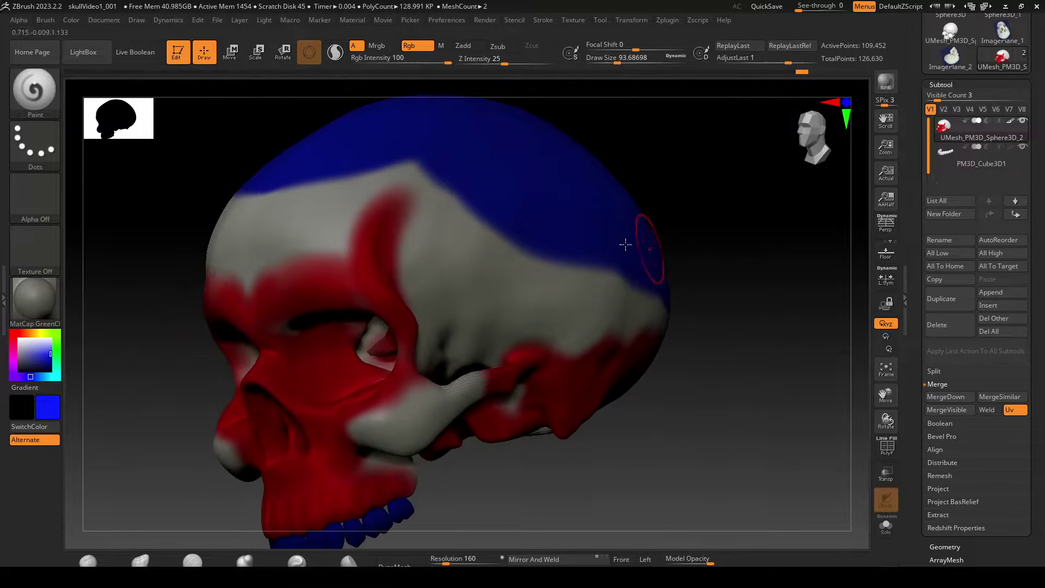
Step: Extend the blue paint over the upper forehead and further down the sides of the cranium
left_click_drag(695, 205, 706, 217)
mouse_move(455, 207)
left_mouse_down()
mouse_move(361, 224)
mouse_move(524, 177)
left_mouse_up()
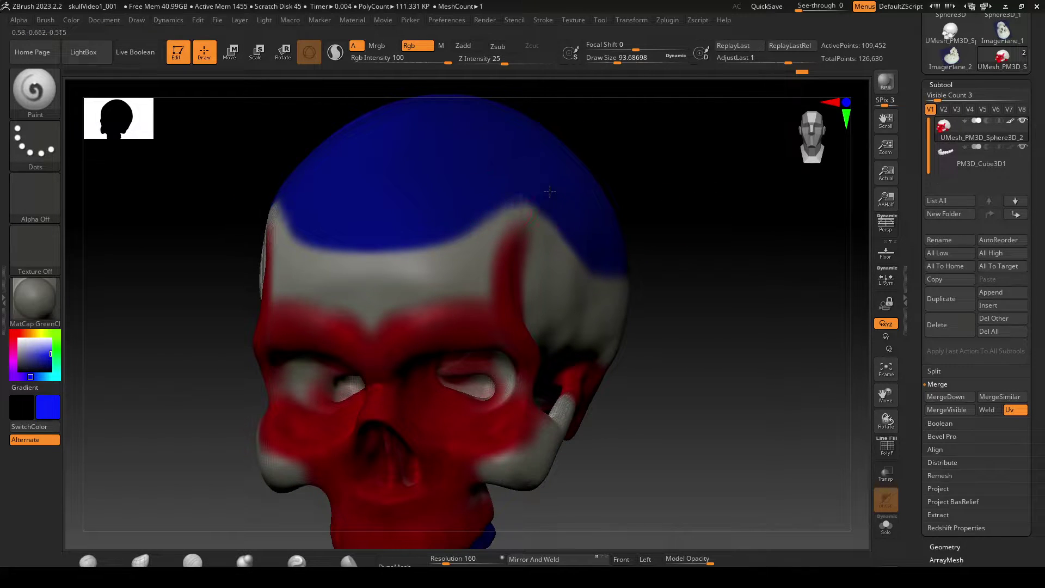
left_click_drag(737, 327, 708, 300)
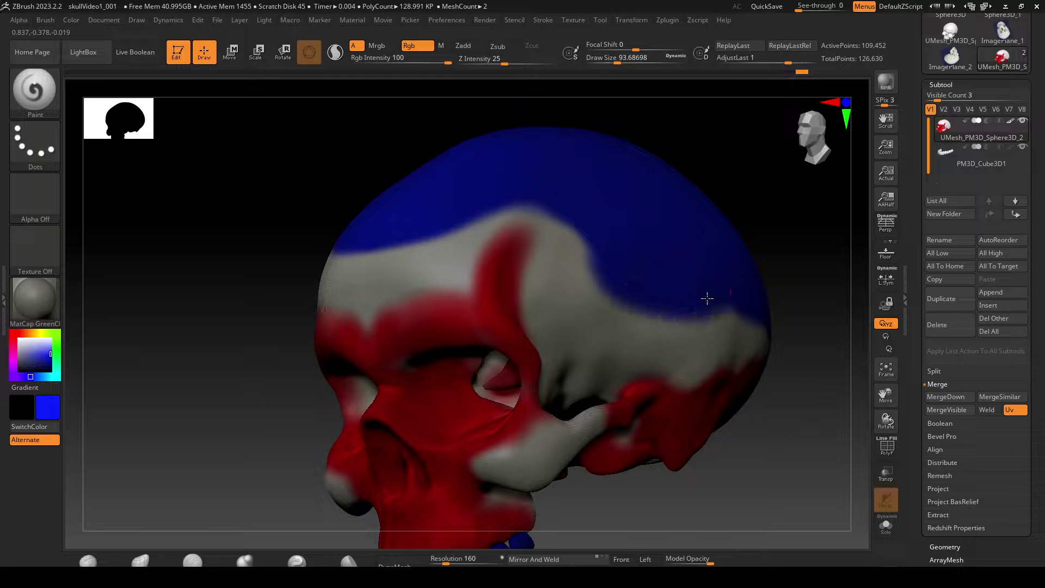
left_click_drag(754, 523, 682, 307)
left_click_drag(756, 284, 727, 227)
Step: Paint the palate and the inside visible through the skull-base opening blue, and touch up the cranium's side
left_click_drag(569, 308, 579, 304)
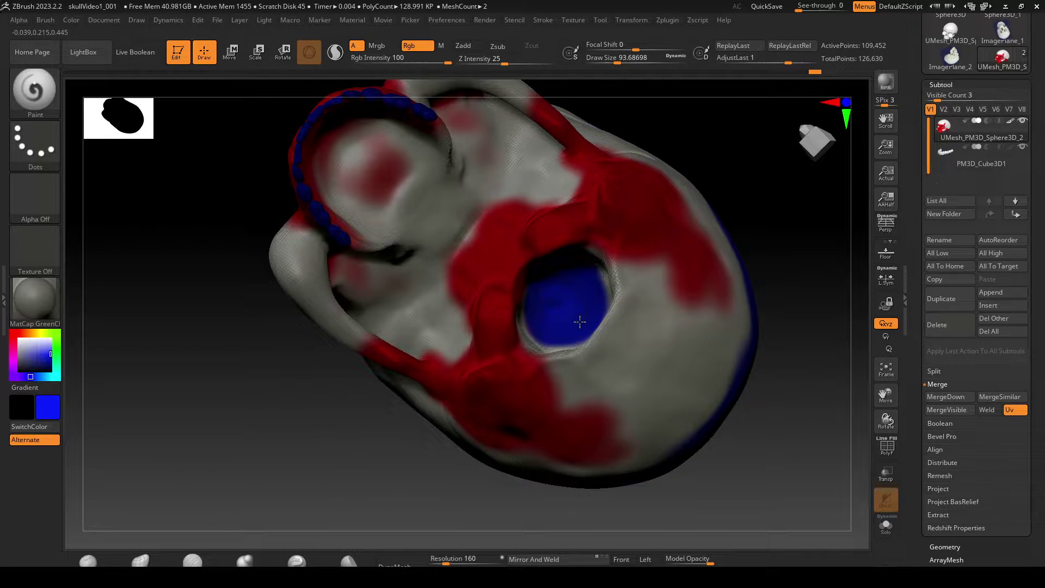
mouse_move(717, 158)
left_mouse_down()
mouse_move(720, 180)
mouse_move(520, 184)
left_mouse_up()
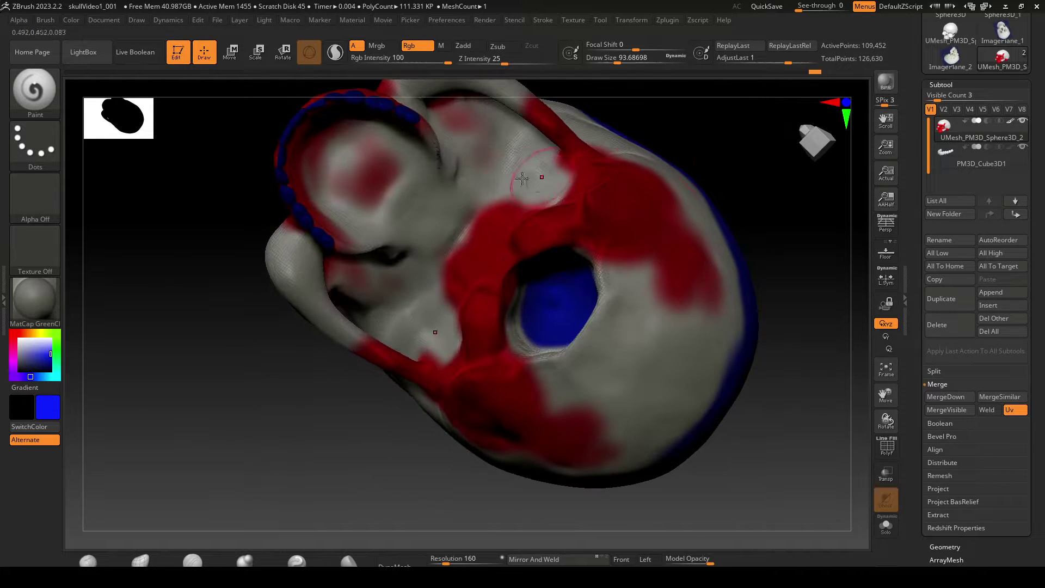
mouse_move(375, 174)
left_mouse_down()
mouse_move(345, 165)
mouse_move(362, 154)
left_mouse_up()
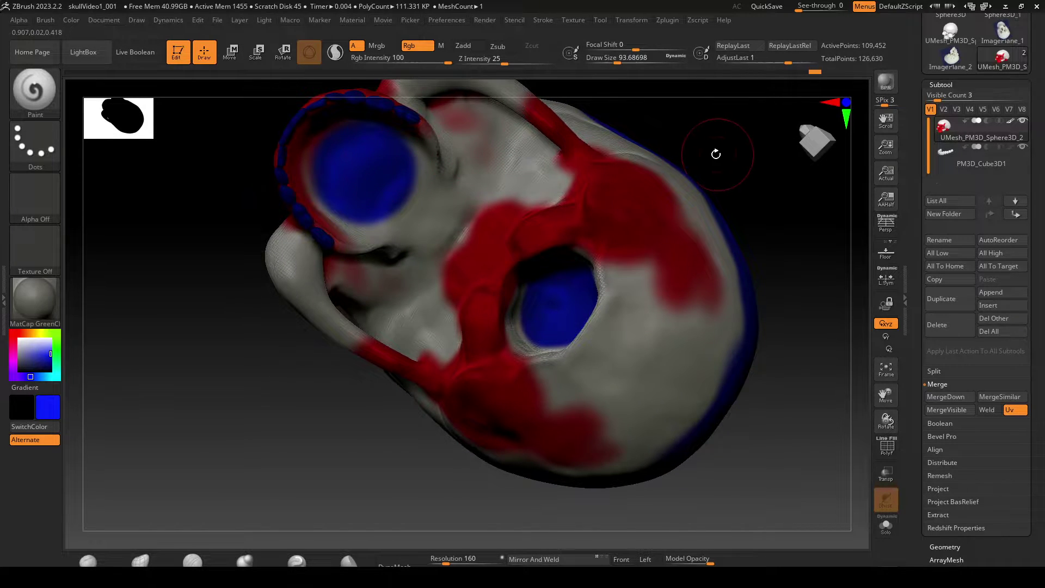
mouse_move(716, 154)
left_mouse_down()
mouse_move(721, 180)
mouse_move(711, 141)
mouse_move(753, 303)
mouse_move(737, 326)
mouse_move(746, 336)
mouse_move(671, 293)
left_mouse_up()
left_click_drag(560, 298, 539, 158)
left_click_drag(516, 220, 763, 328)
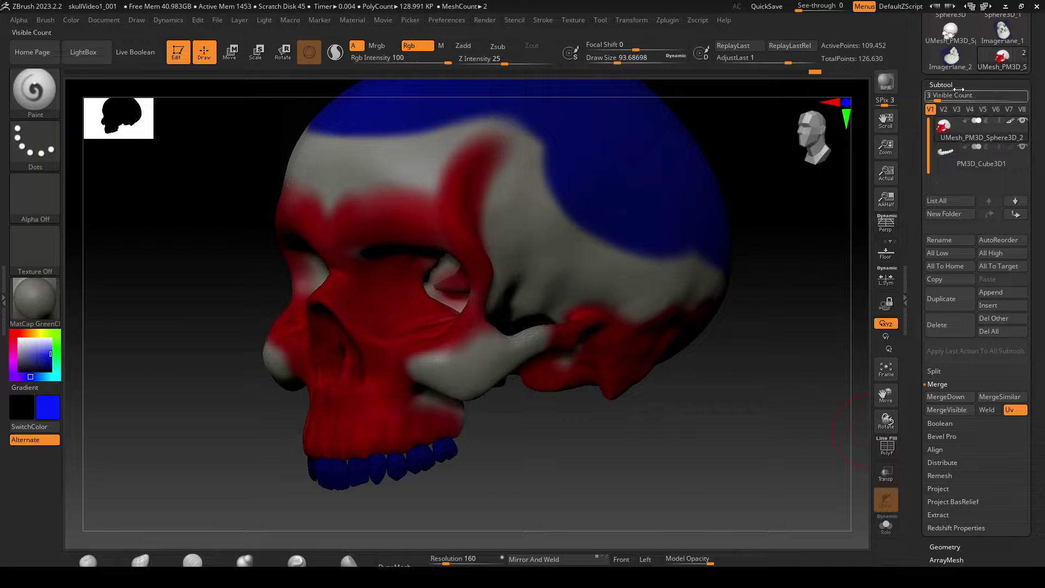
Step: Run ZRemesher on the skull with Use Polypaint on, ColorDensity 2, Adapt on and a target polygons count of 100
left_click(941, 85)
left_click(956, 97)
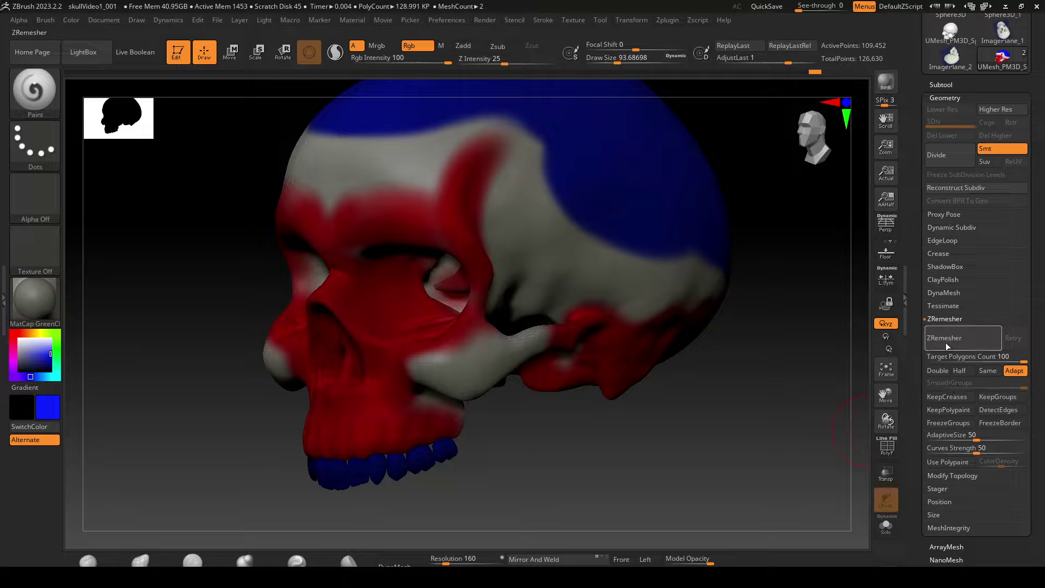
scroll(965, 348, "down", 2)
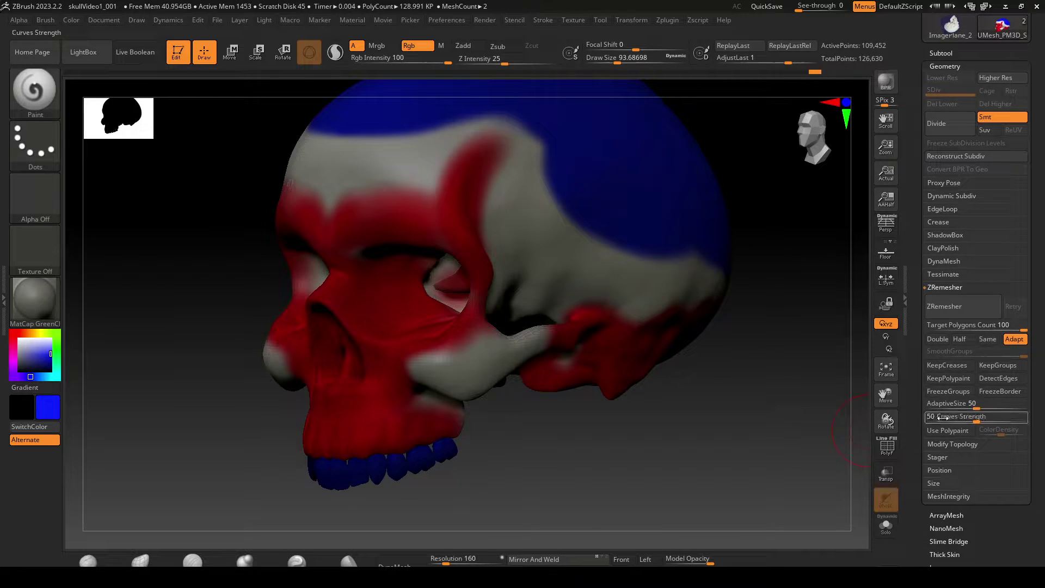
left_click(949, 431)
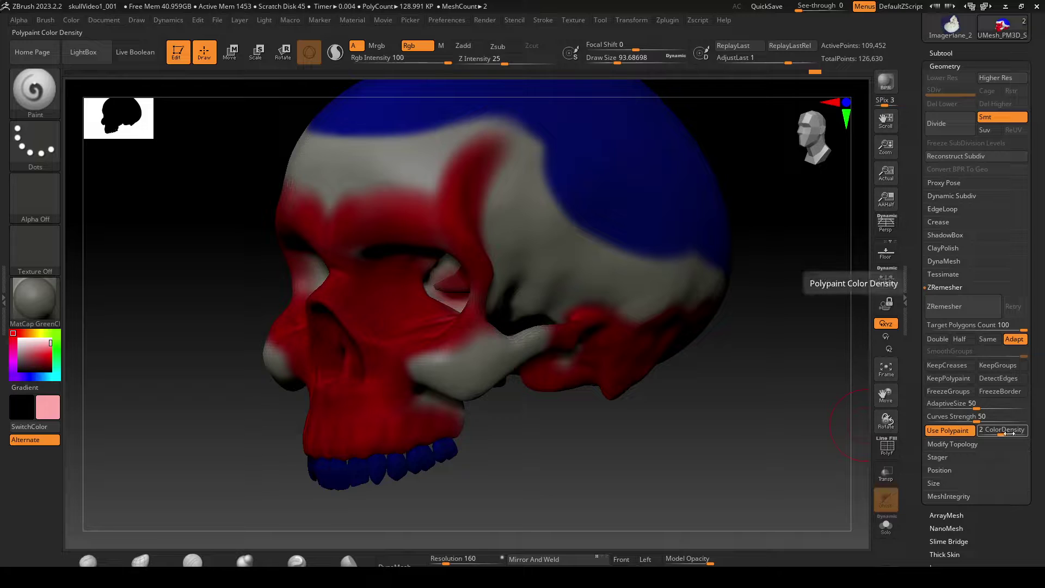
left_click(967, 308)
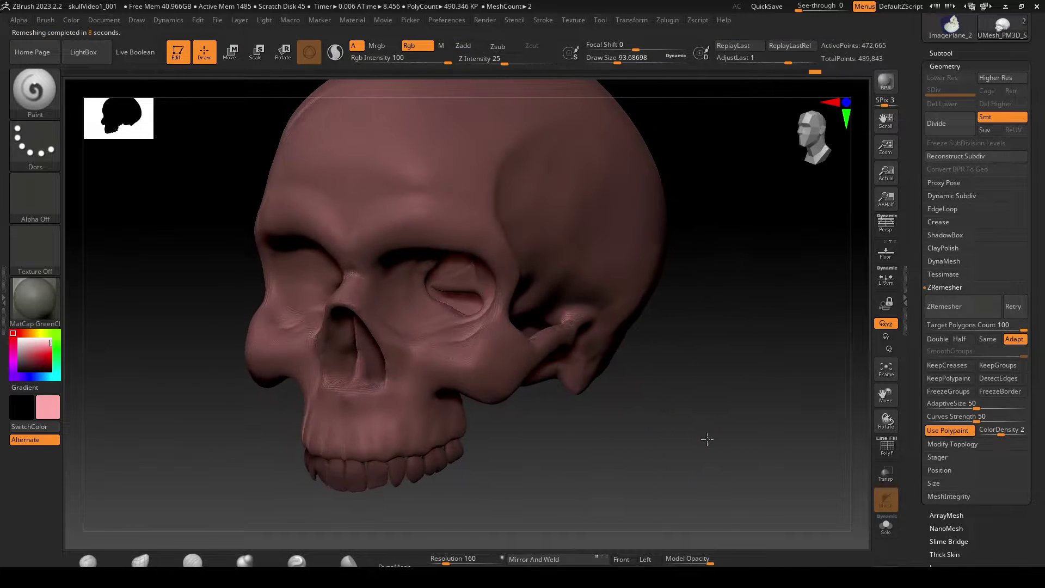
Step: Examine the remeshed skull's polygon density around the nose, eye sockets, cheekbones and upper jaw, with and without the wireframe
left_click_drag(707, 438, 748, 383)
left_click(886, 450)
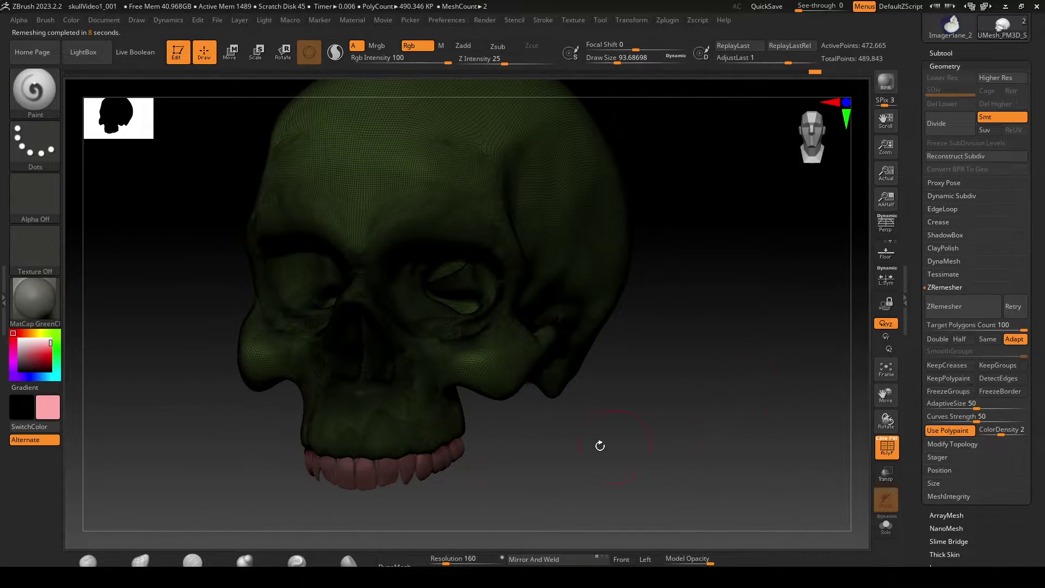
right_click_drag(599, 446, 733, 446, "ctrl")
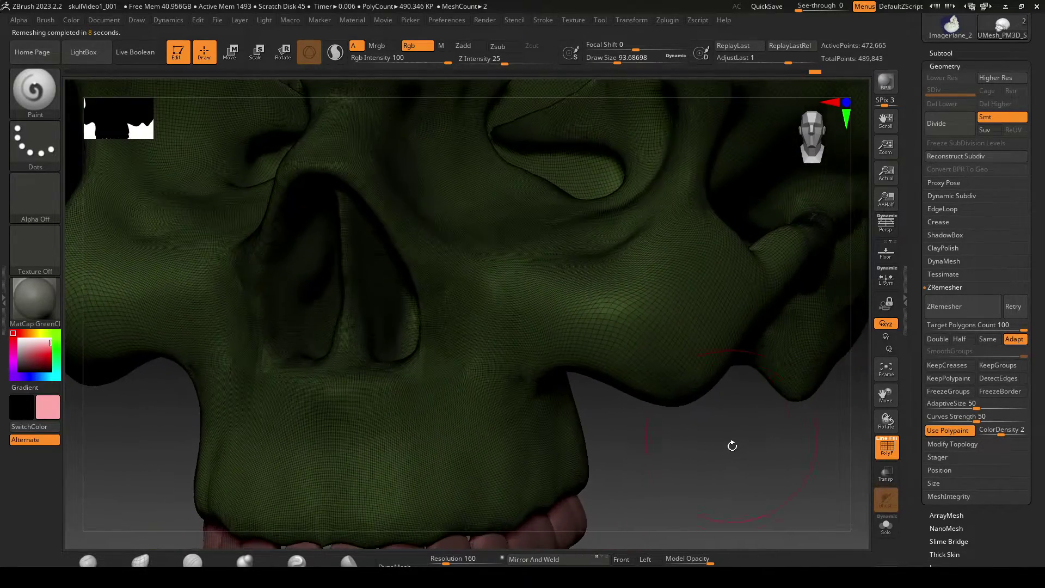
left_click_drag(742, 486, 436, 266)
right_click_drag(453, 277, 773, 377)
left_click_drag(800, 378, 728, 411)
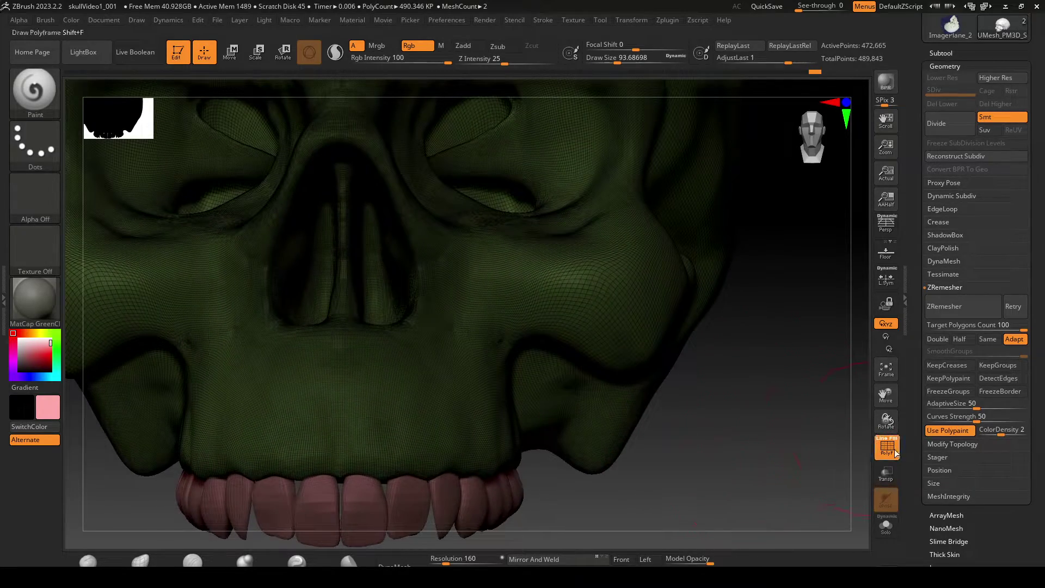
key("shift+f")
mouse_move(777, 451)
left_mouse_down()
mouse_move(760, 477)
mouse_move(779, 463)
left_mouse_up()
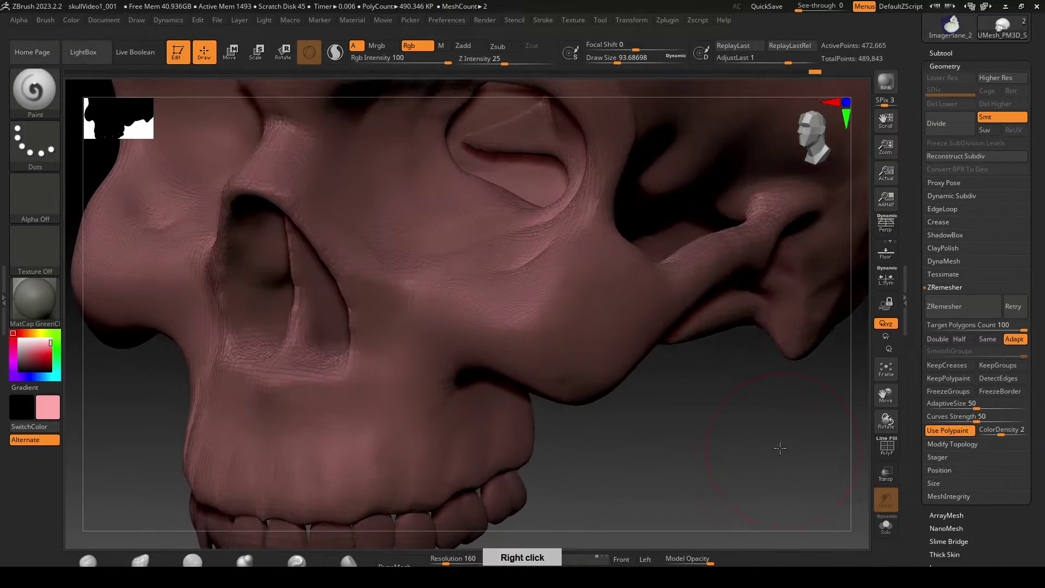
right_click_drag(782, 448, 735, 434, "ctrl")
left_click_drag(720, 385, 743, 438, "alt")
Step: Undo the polypaint-guided remesh and the most recent blue paint strokes on the skull
key("ctrl+z")
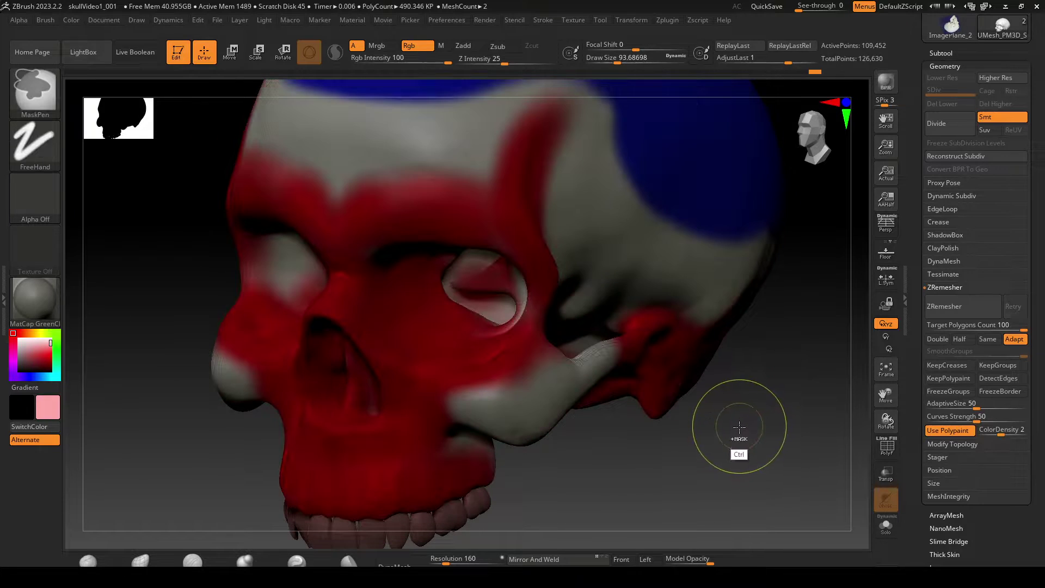
key("ctrl+z")
key("ctrl+z")
key("ctrl+z")
key("ctrl+z")
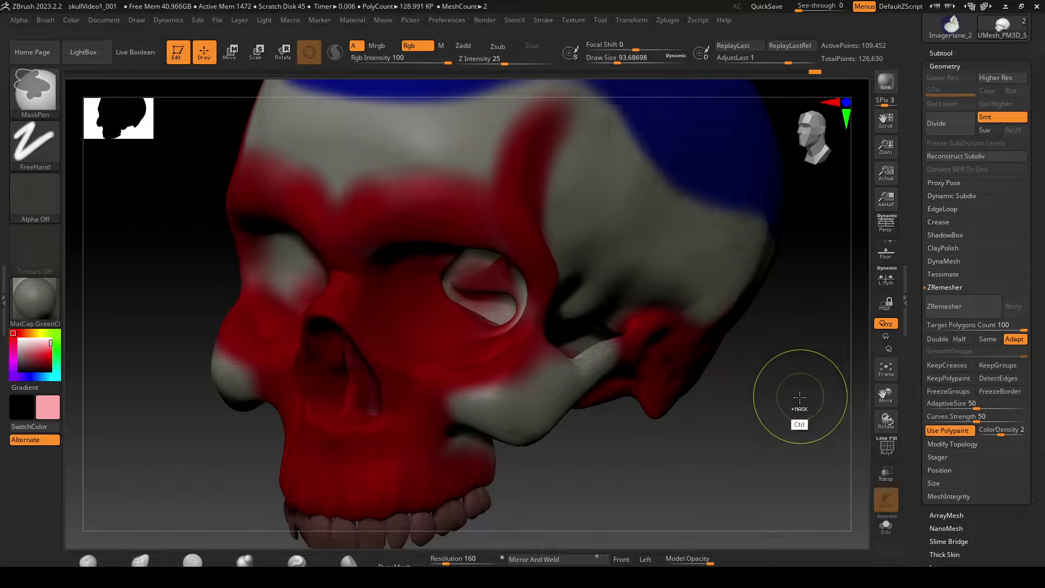
Step: Undo the blue cranium paint and the later red strokes, back to the early red paint around the nose and eye sockets
key("ctrl+z")
key("ctrl+z")
key("ctrl+z")
key("ctrl+z")
key("ctrl+z")
key("ctrl+z")
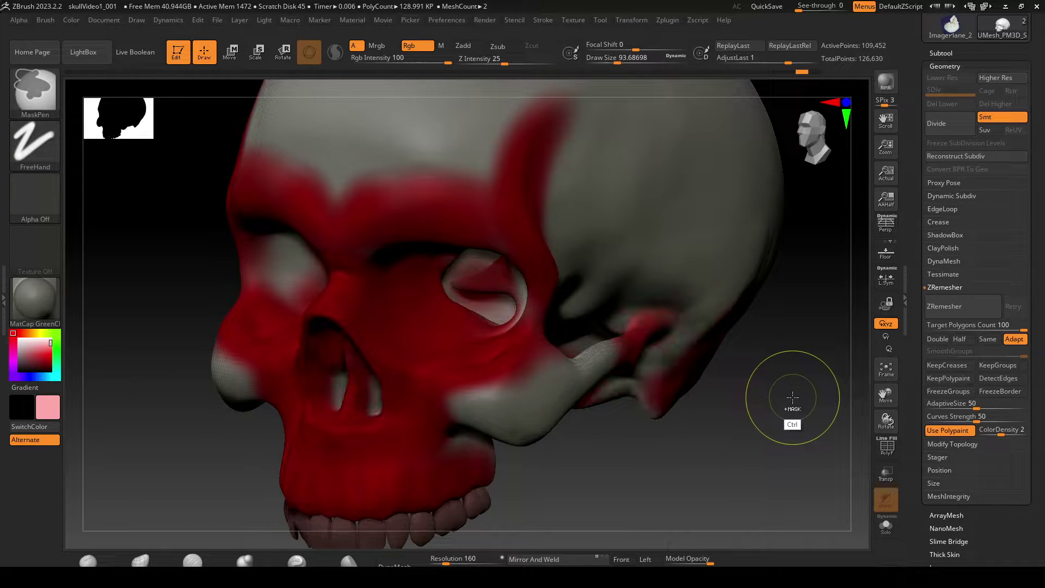
key("ctrl+z")
key("ctrl+z")
key("ctrl+z")
key("ctrl+z")
key("ctrl+z")
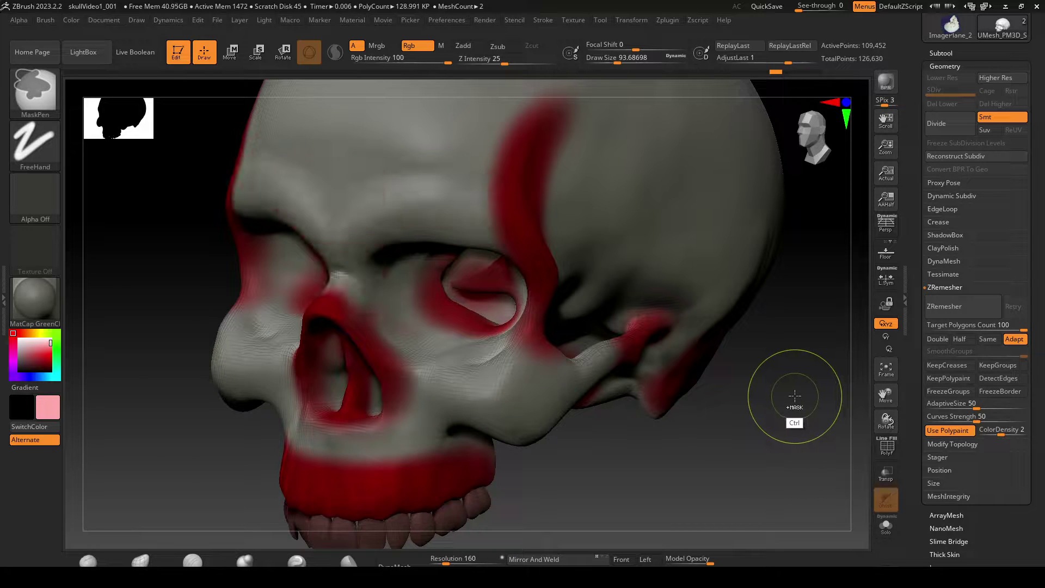
key("ctrl+z")
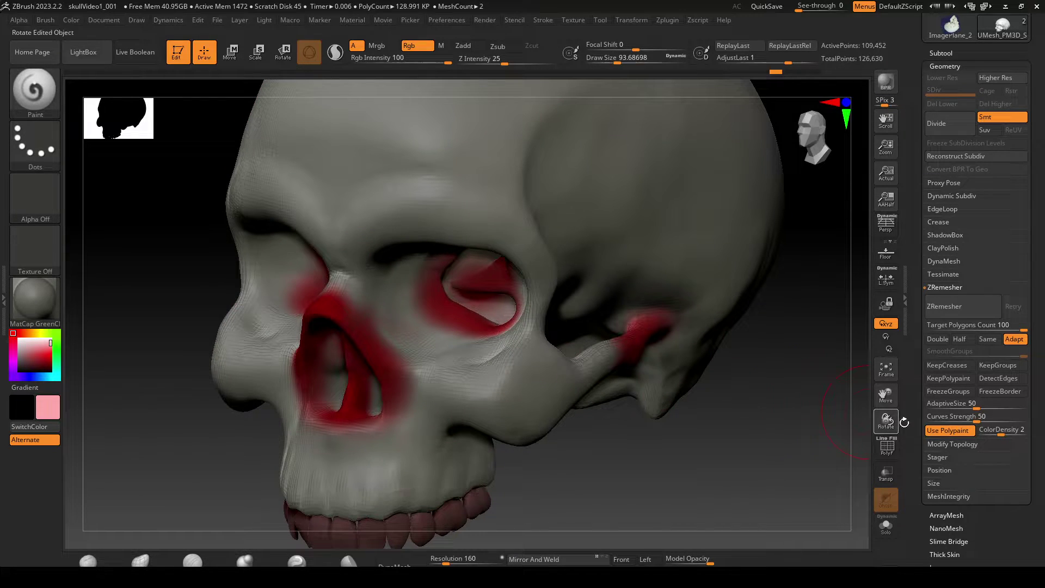
Step: Turn off Use Polypaint and the skull subtool's polypaint display, and set the active color to white
left_click(950, 431)
left_click_drag(1030, 89, 1029, 134)
left_click(953, 97)
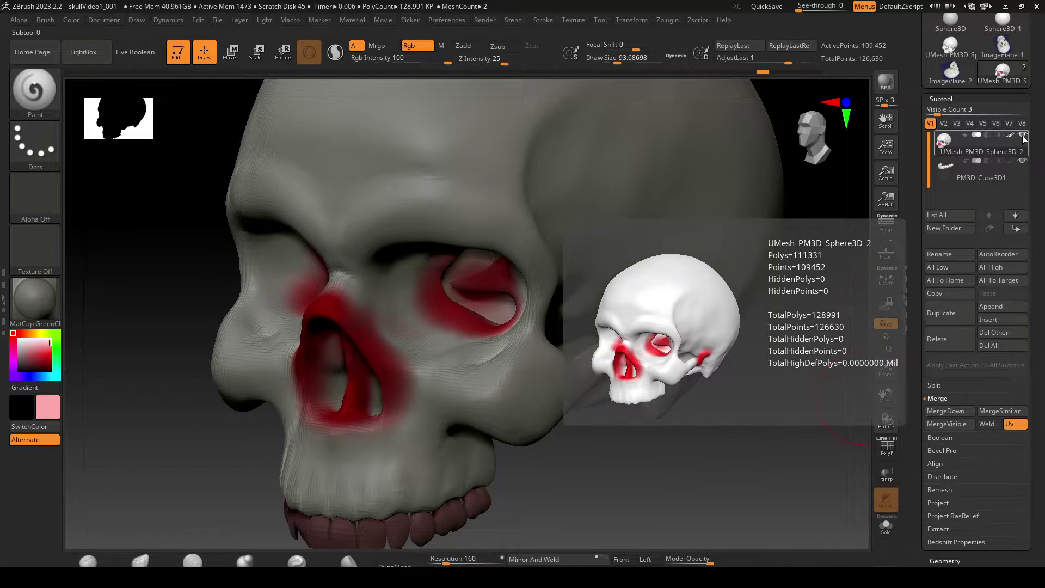
left_click(1012, 136)
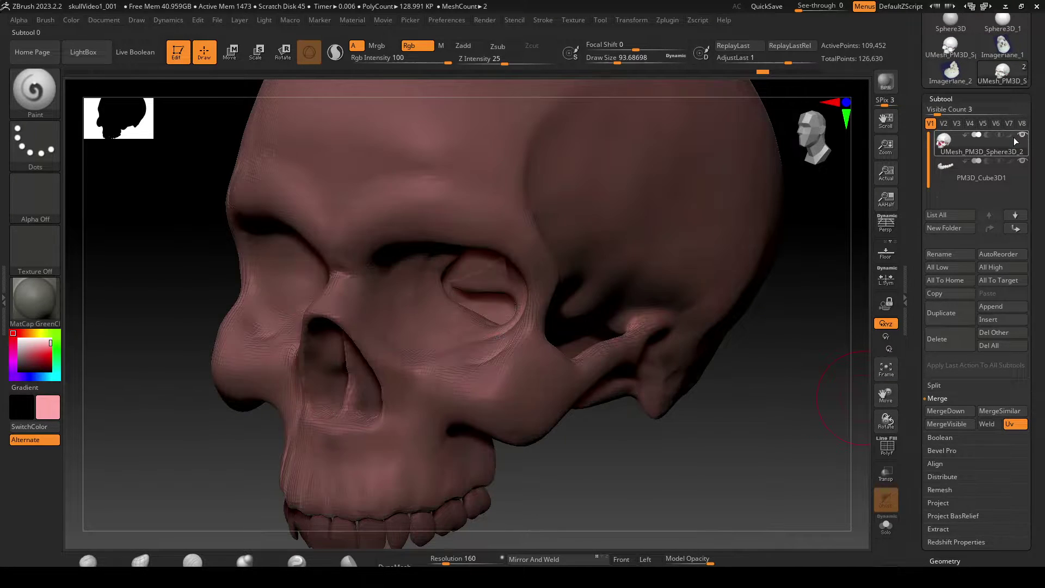
left_click_drag(756, 433, 846, 281)
left_click(19, 338)
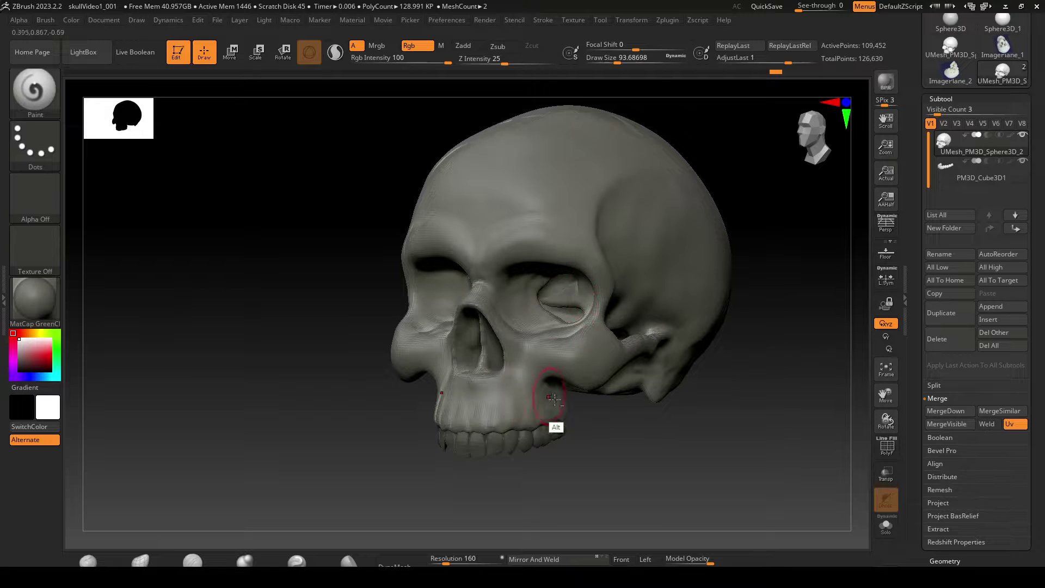
Step: With the ZRemesherGuides brush at a draw size of about 37, draw a closed guide curve around the eye socket's rim
mouse_move(582, 449)
left_mouse_down()
mouse_move(651, 452)
mouse_move(583, 447)
left_mouse_up()
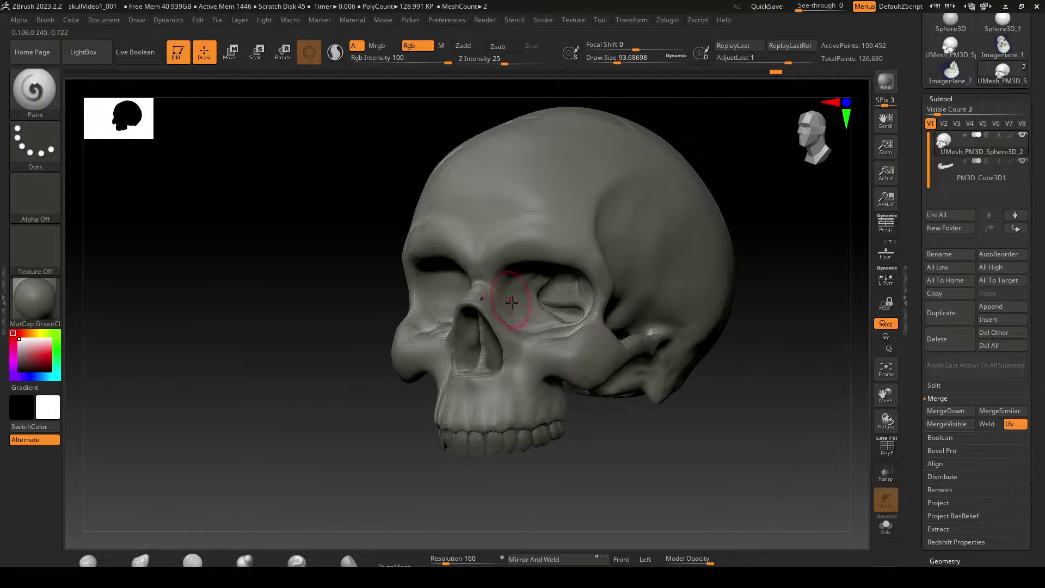
left_click(34, 88)
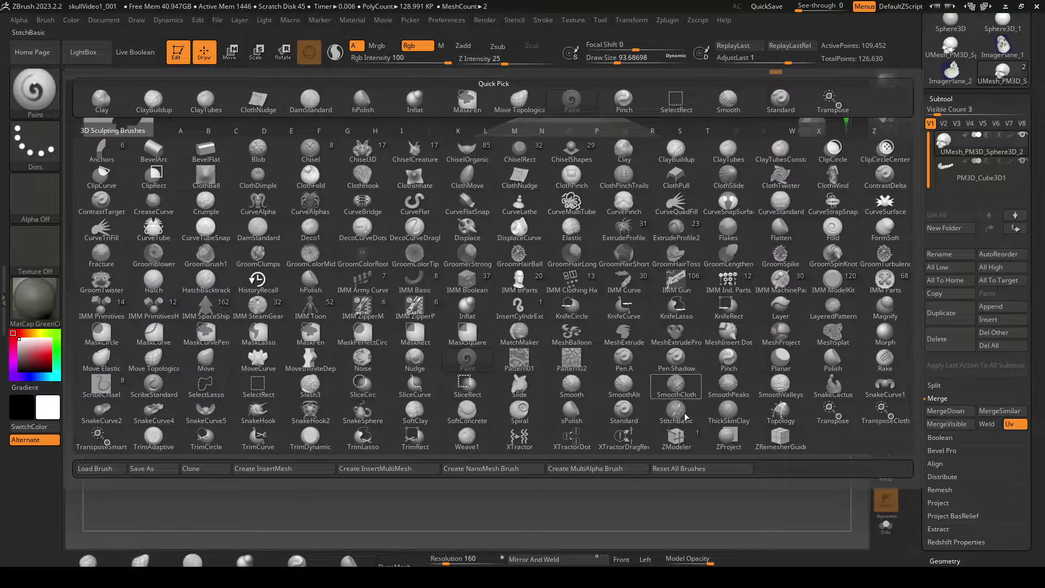
left_click(798, 442)
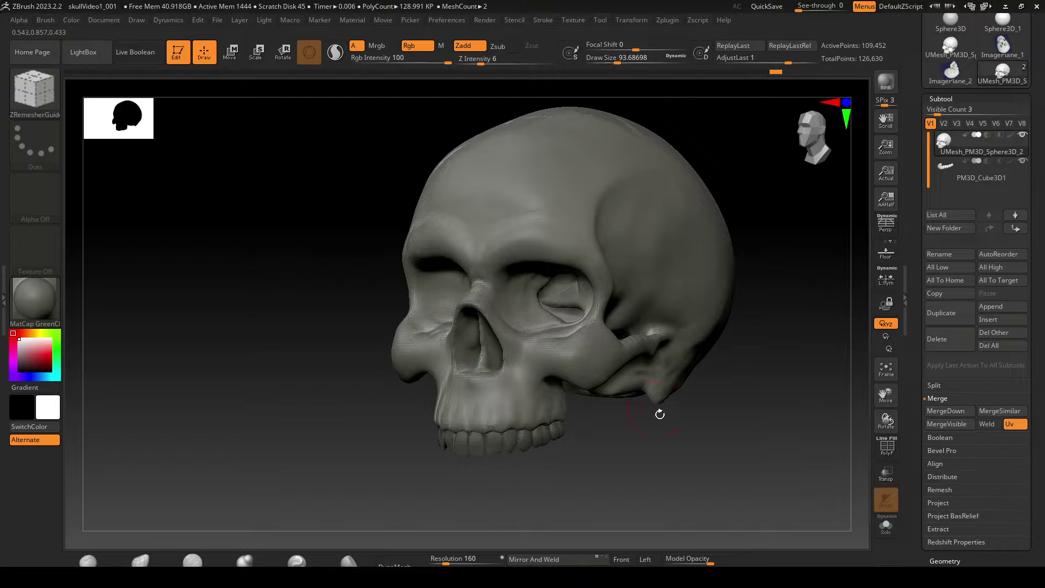
mouse_move(660, 414)
left_mouse_down()
mouse_move(675, 488)
mouse_move(688, 452)
mouse_move(681, 404)
left_mouse_up()
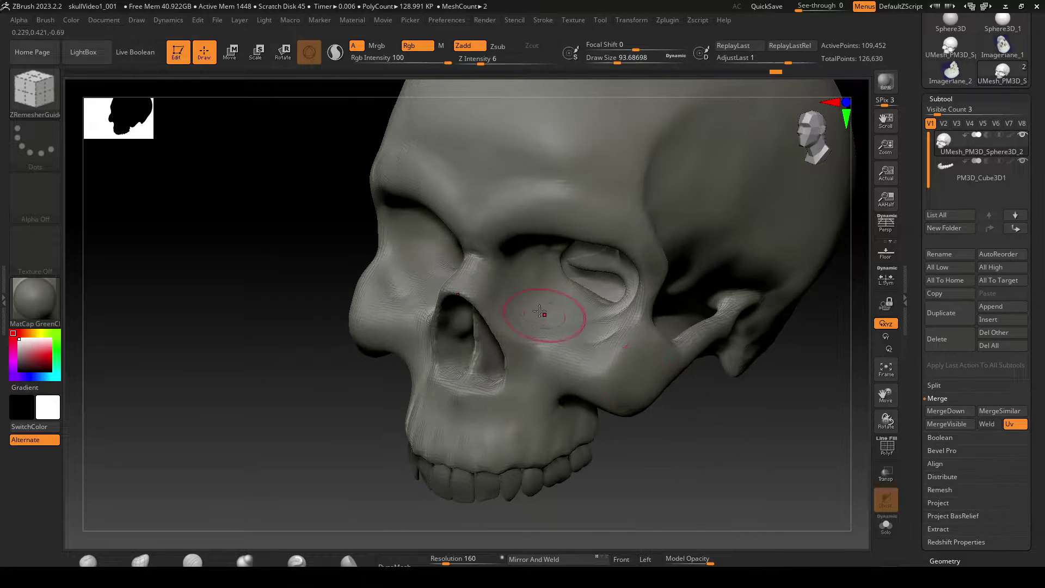
key("s")
left_click_drag(545, 296, 531, 297)
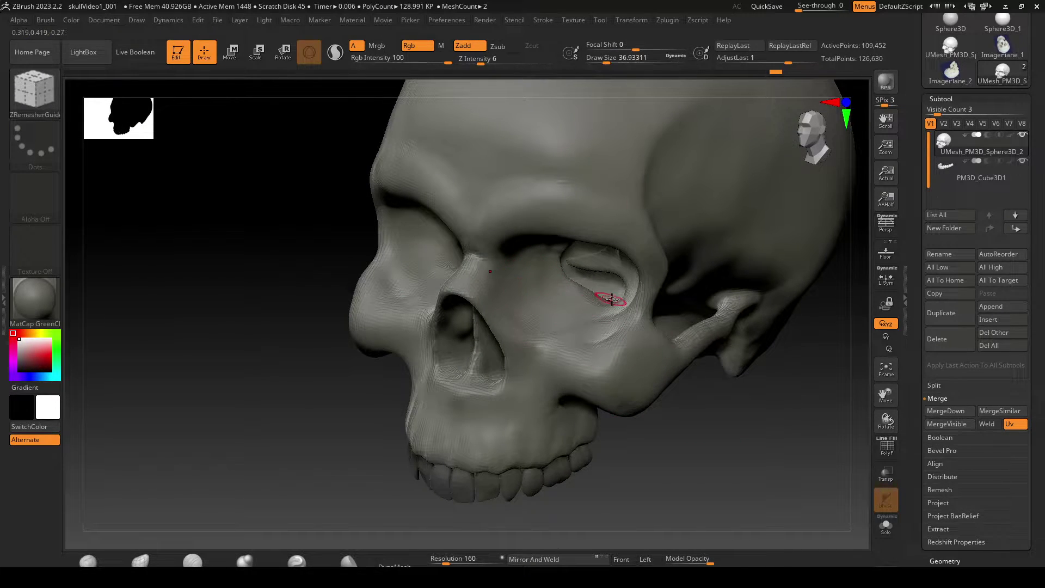
left_click_drag(671, 473, 672, 428)
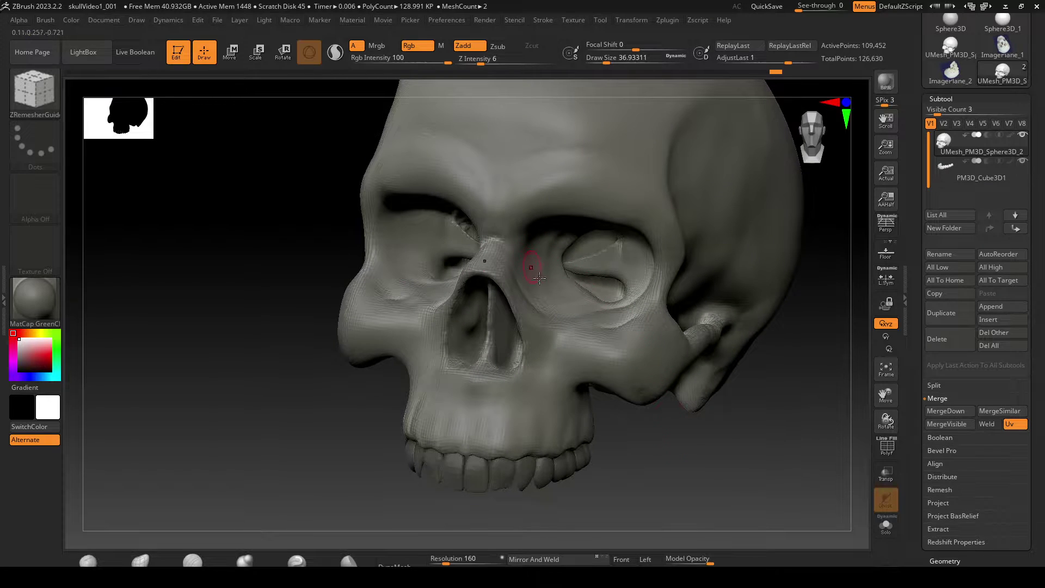
left_click_drag(586, 318, 555, 314)
Step: Draw a guide curve around the cheekbone where the zygomatic arch begins, carrying it across the underside and inner face
left_click_drag(721, 497, 691, 378)
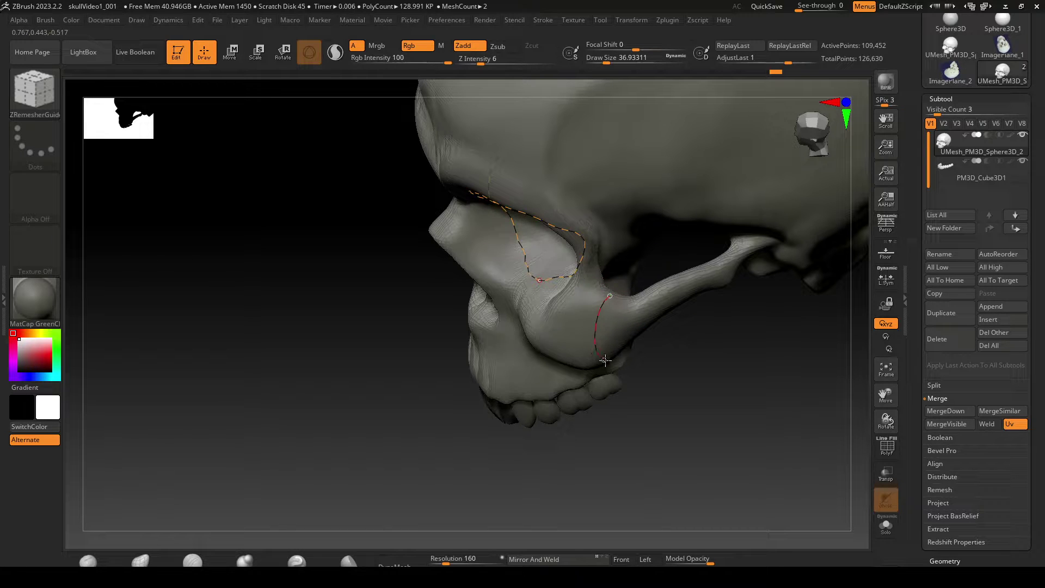
mouse_move(605, 360)
left_mouse_down()
mouse_move(615, 364)
mouse_move(640, 332)
mouse_move(628, 318)
mouse_move(598, 349)
left_mouse_up()
left_click_drag(540, 396, 523, 410)
mouse_move(522, 348)
left_mouse_down()
mouse_move(525, 320)
mouse_move(633, 319)
left_mouse_up()
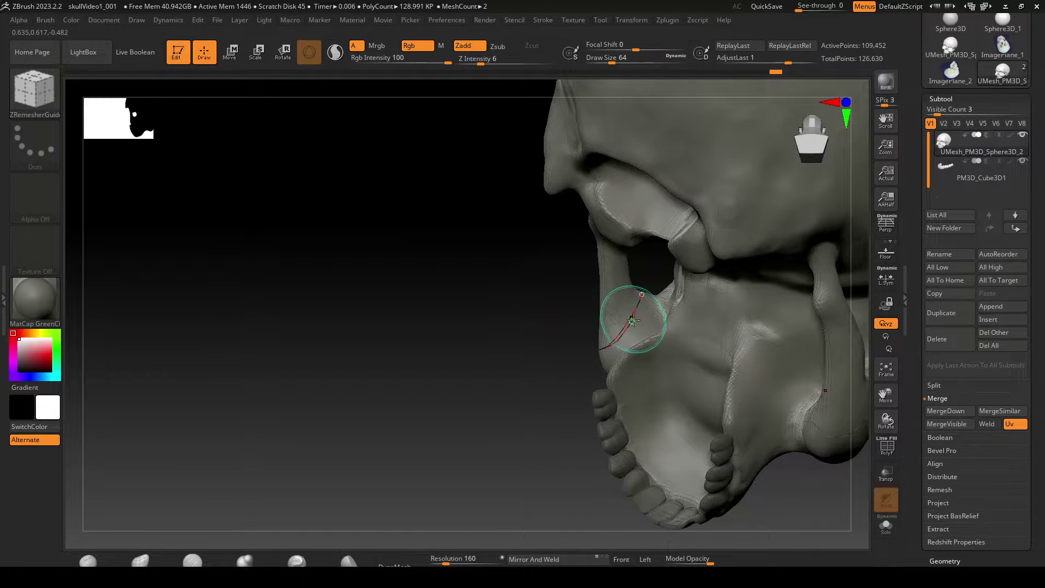
left_click_drag(523, 306, 571, 338)
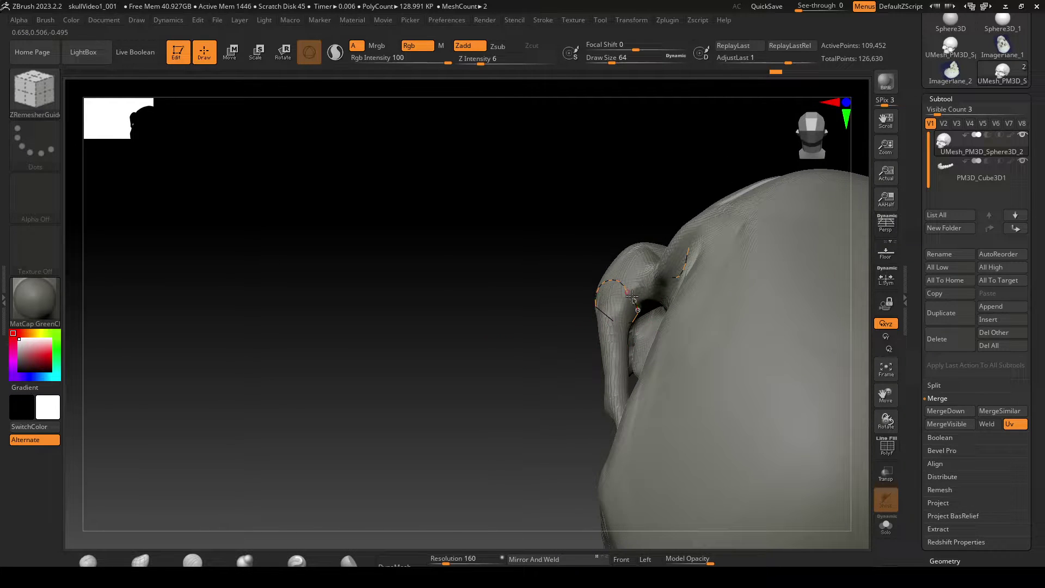
left_click_drag(499, 373, 604, 283)
left_click_drag(796, 403, 729, 327)
Step: Draw a guide loop around the rear end of the zygomatic arch where it joins the cranium, using a draw size of about 13
left_click_drag(404, 416, 619, 302, "alt")
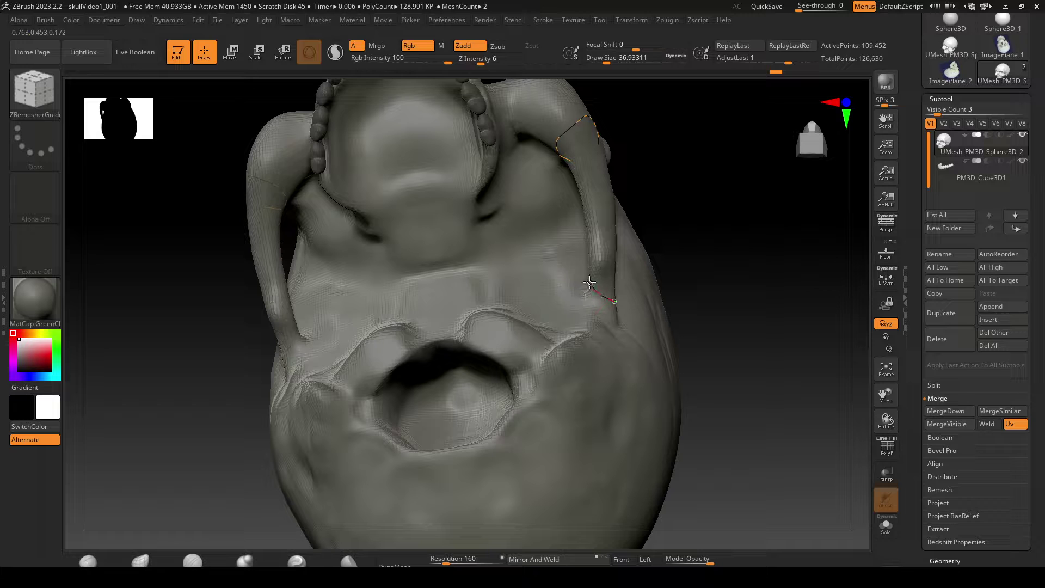
left_click_drag(748, 293, 628, 275)
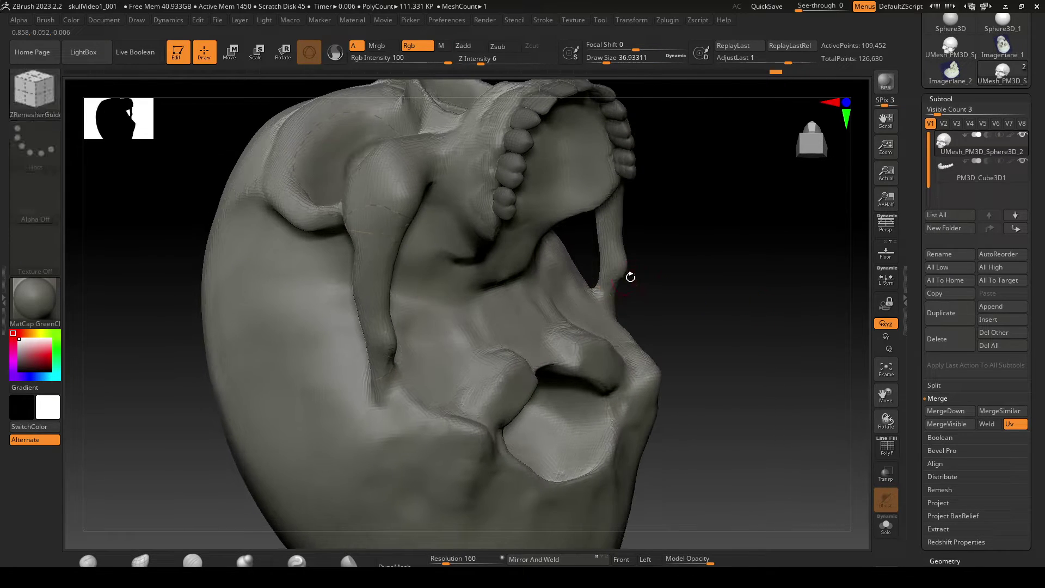
left_click_drag(688, 287, 801, 343, "alt")
key("s")
left_click_drag(592, 259, 587, 258)
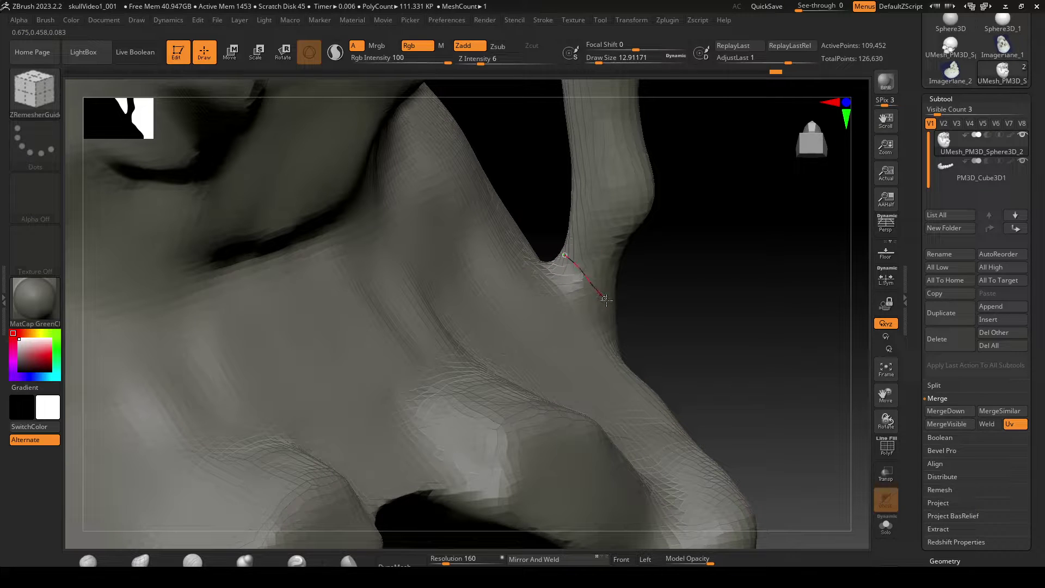
left_click_drag(671, 310, 566, 304)
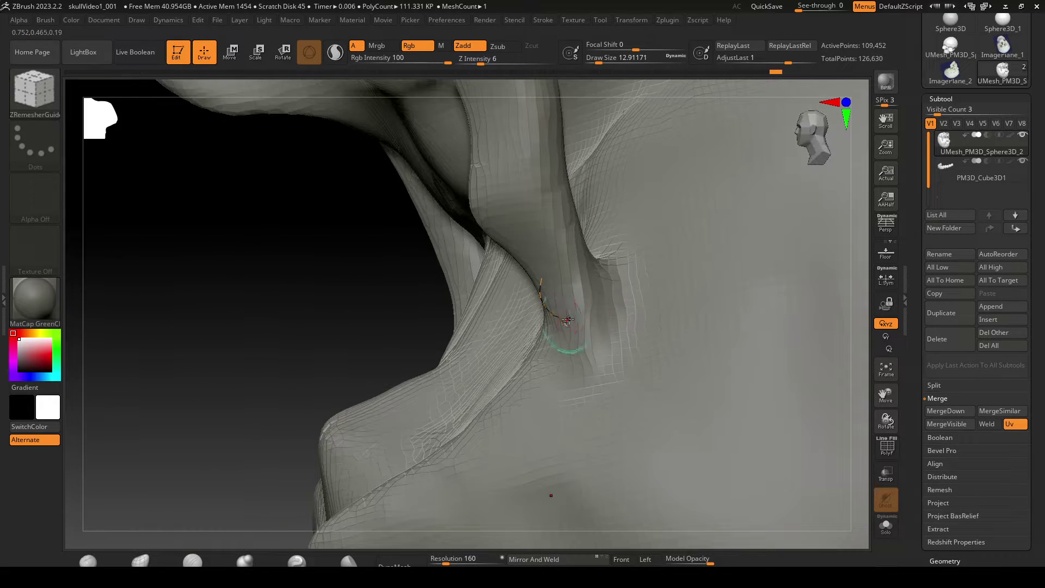
mouse_move(426, 310)
left_mouse_down()
mouse_move(380, 336)
mouse_move(455, 315)
left_mouse_up()
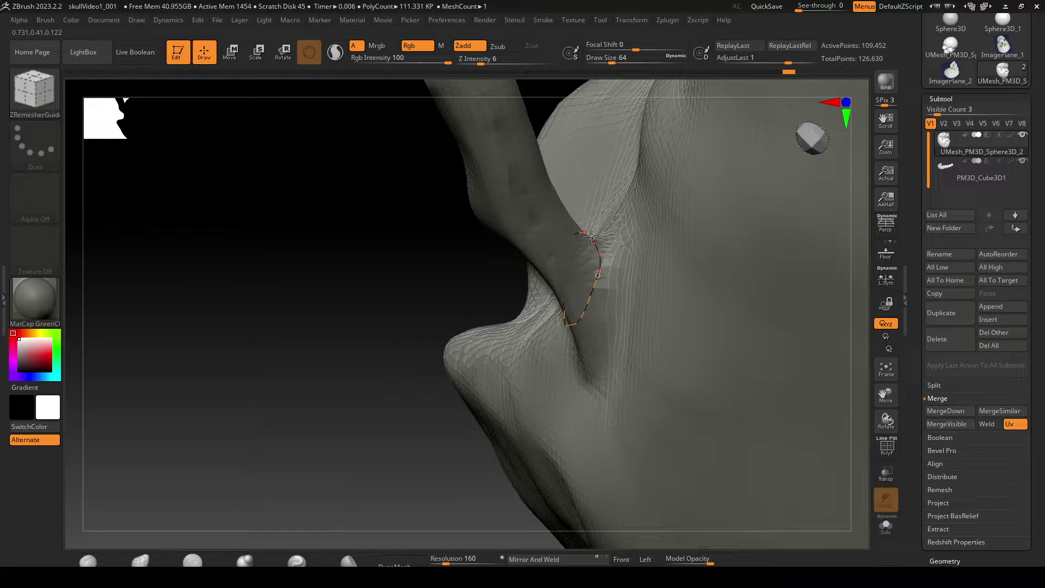
mouse_move(430, 259)
left_mouse_down()
mouse_move(430, 303)
mouse_move(457, 288)
left_mouse_up()
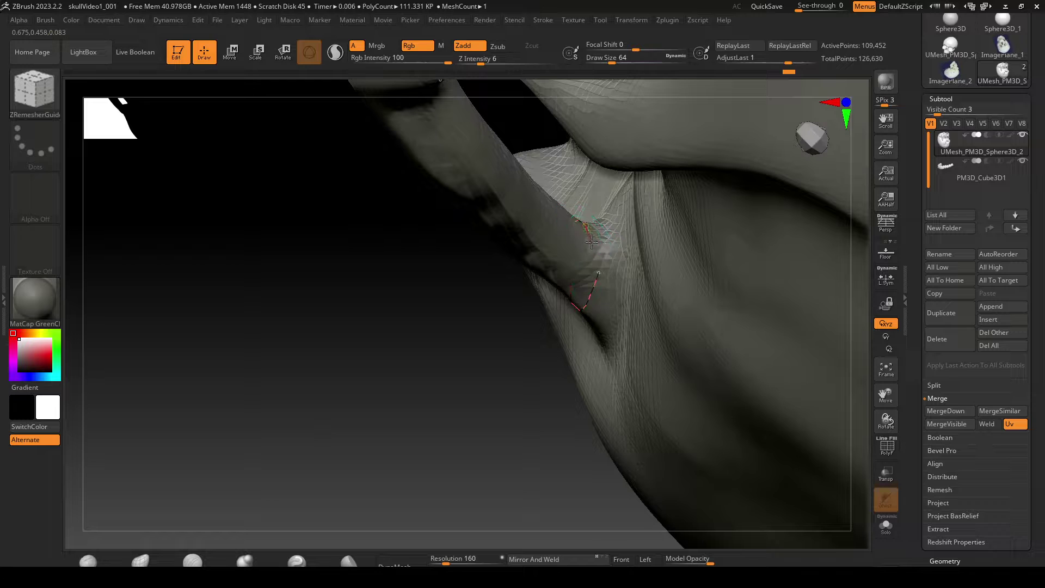
mouse_move(492, 359)
left_mouse_down()
mouse_move(444, 383)
mouse_move(479, 283)
mouse_move(467, 239)
mouse_move(443, 311)
left_mouse_up()
Step: Draw a guide curve along the outer rim of the nasal opening, from the nose bridge down to the bottom midline
left_click_drag(444, 243, 641, 465)
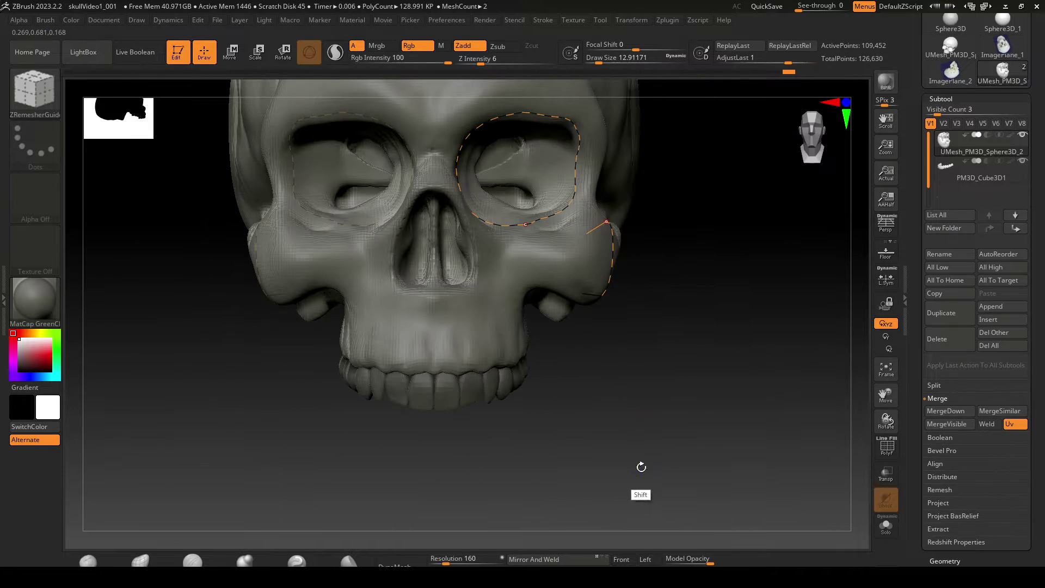
left_click_drag(665, 334, 840, 392, "alt")
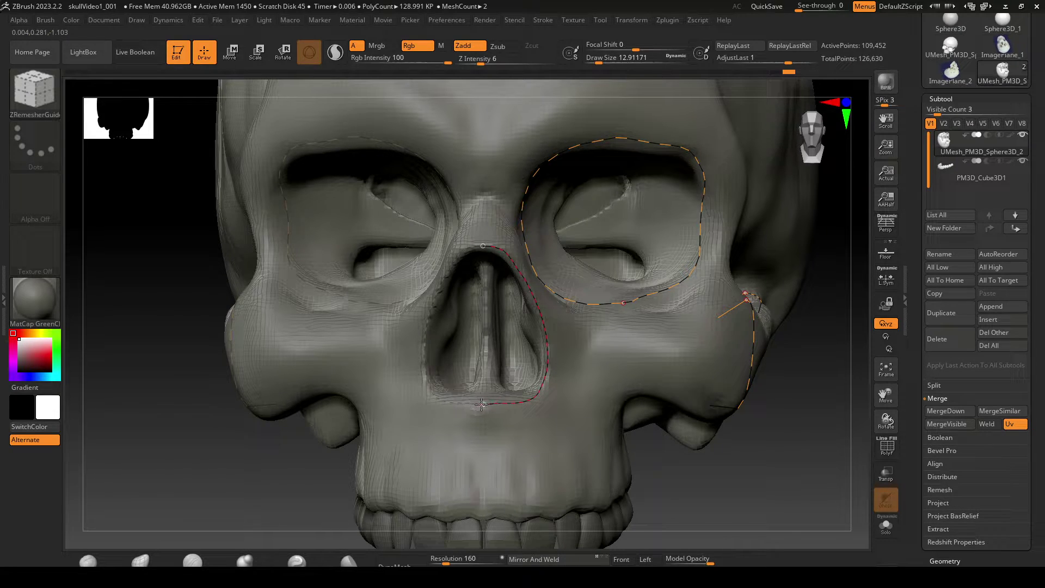
left_click_drag(474, 254, 496, 255)
Step: Draw a guide curve inside the nasal cavity, from the top of the septum down along the side wall
left_click_drag(727, 486, 791, 327)
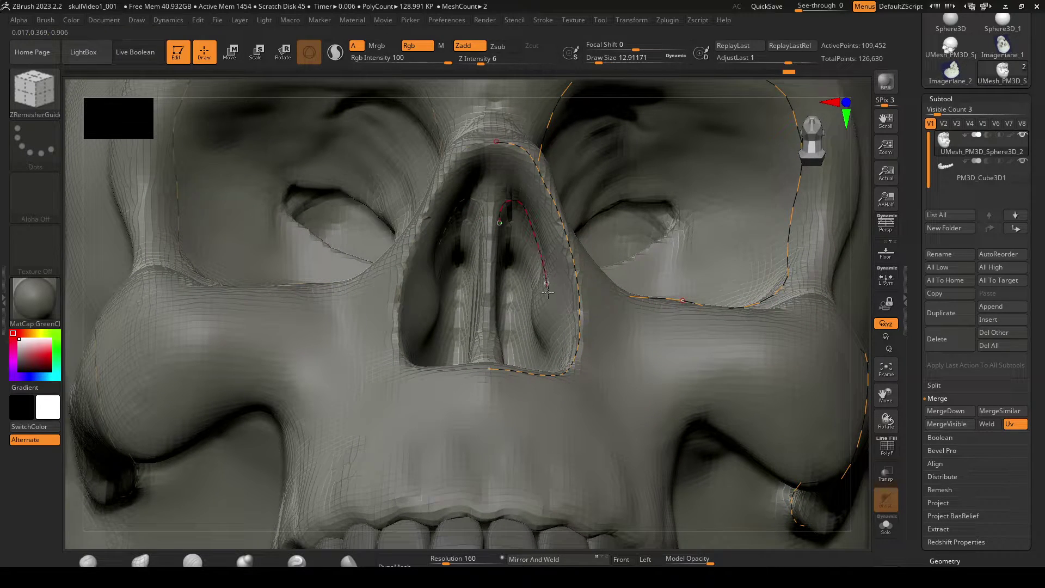
left_click_drag(557, 348, 557, 355)
left_click_drag(738, 447, 777, 483)
left_click_drag(246, 412, 231, 420)
key("f")
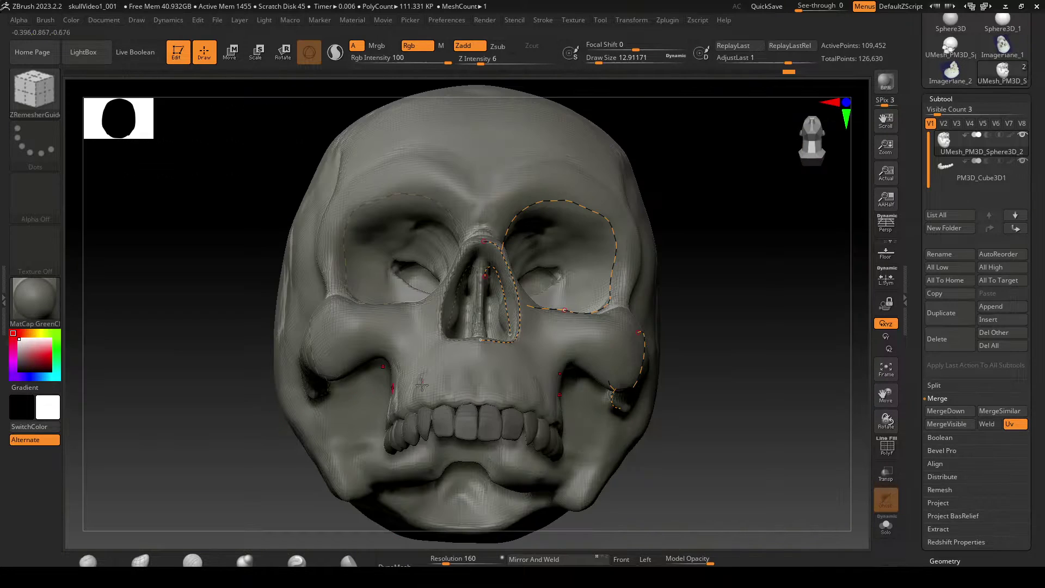
Step: Extend the inner nasal guide down along the septum and close it across the bottom of the cavity
right_click_drag(483, 404, 446, 419)
mouse_move(266, 383)
right_mouse_down("ctrl")
mouse_move(291, 367)
mouse_move(327, 378)
right_mouse_up("ctrl")
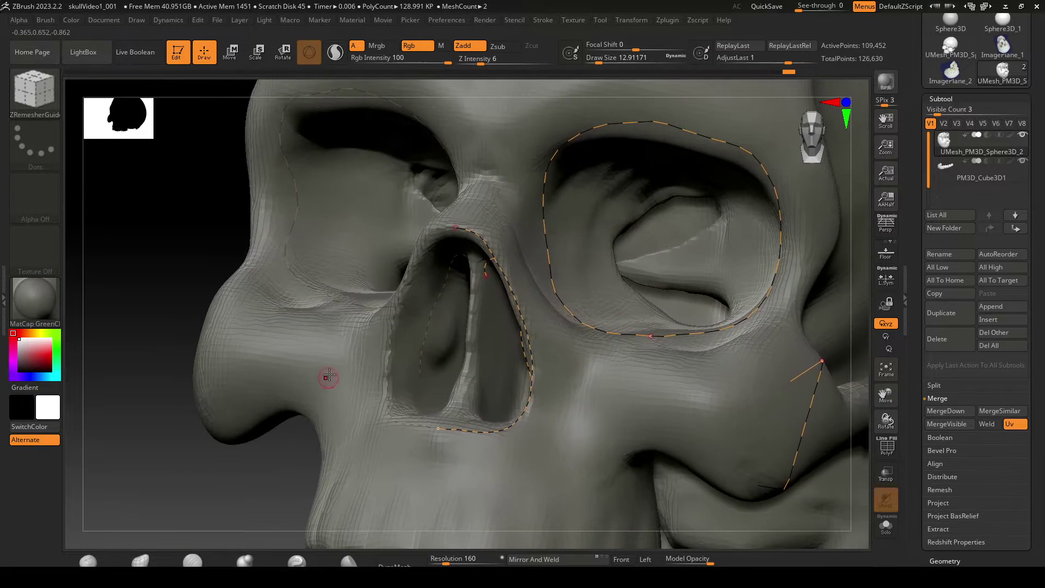
left_click_drag(486, 276, 481, 328)
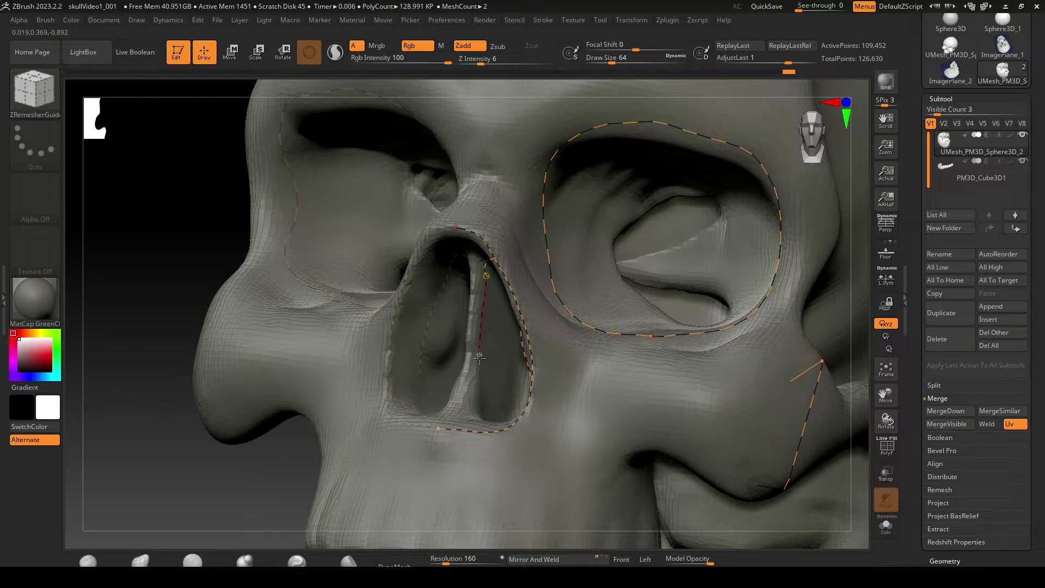
left_click_drag(479, 390, 478, 405)
right_click_drag(301, 453, 322, 493)
left_click_drag(467, 401, 478, 430)
key("ctrl+z")
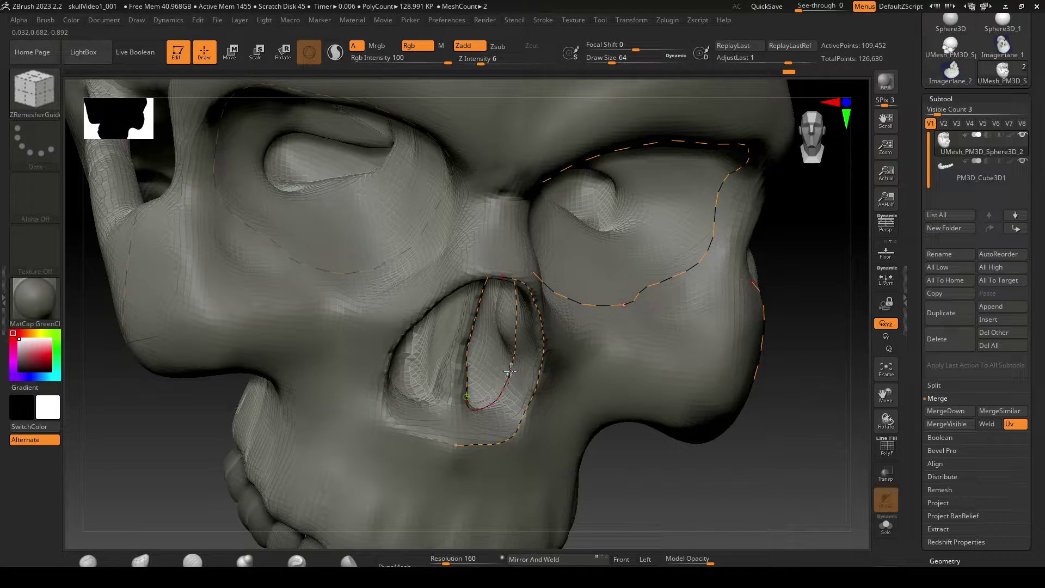
left_click_drag(512, 364, 513, 355)
Step: Draw a guide curve along the temporal line on the cranium's side, down behind the eye socket to the cheekbone
left_click_drag(724, 500, 650, 433)
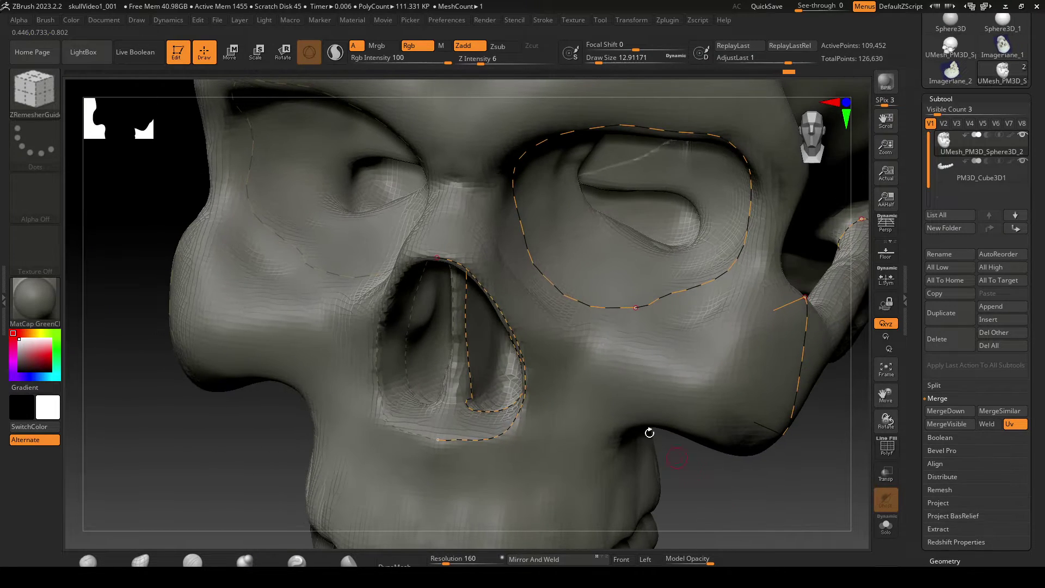
left_click_drag(697, 490, 590, 316)
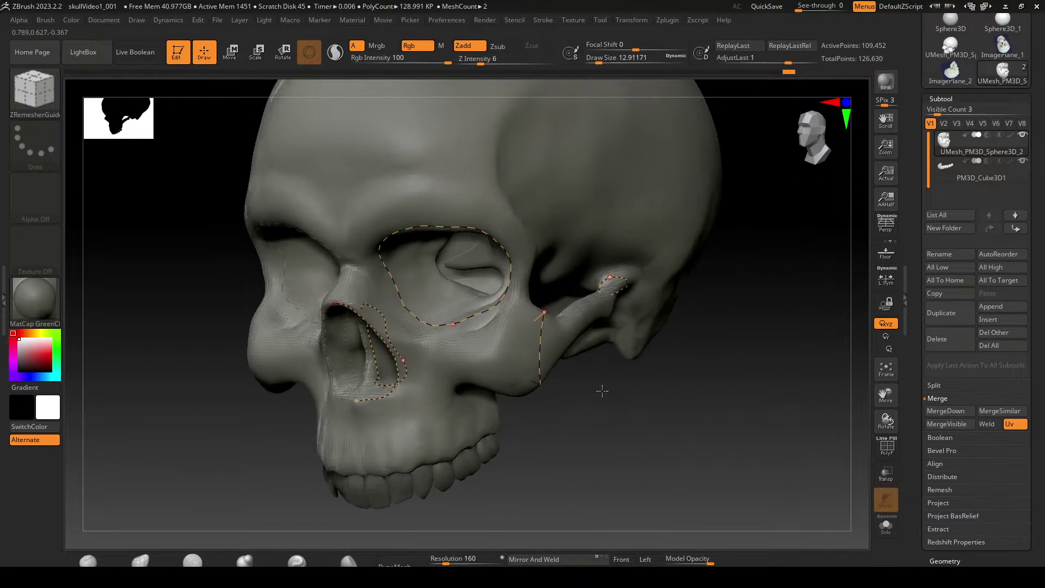
left_click_drag(599, 389, 384, 287)
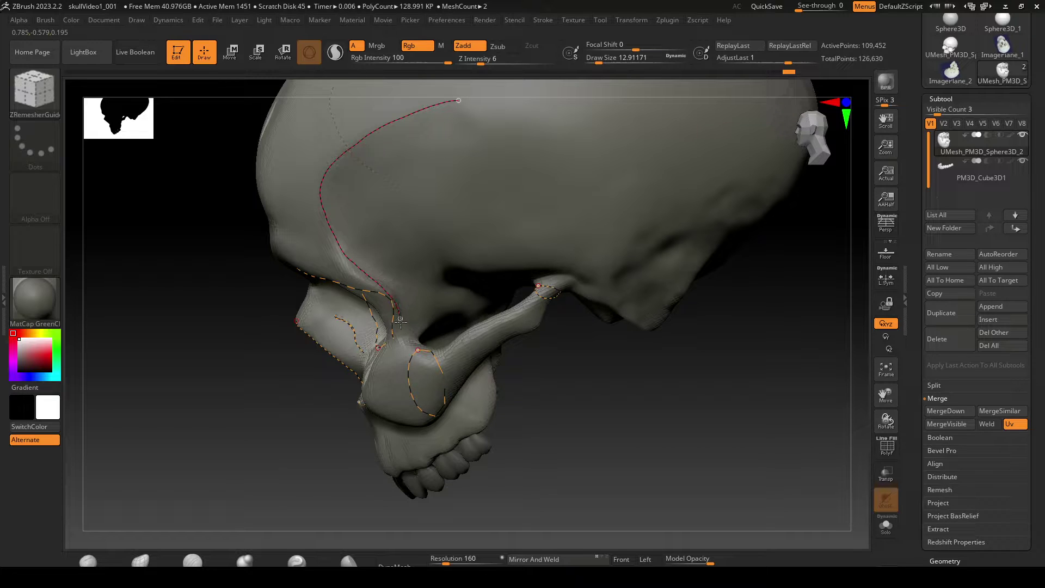
Step: Draw a guide curve from between the brows over the brow ridge and across the temporal line into the temple, redoing the first attempt
left_click_drag(575, 423, 656, 426)
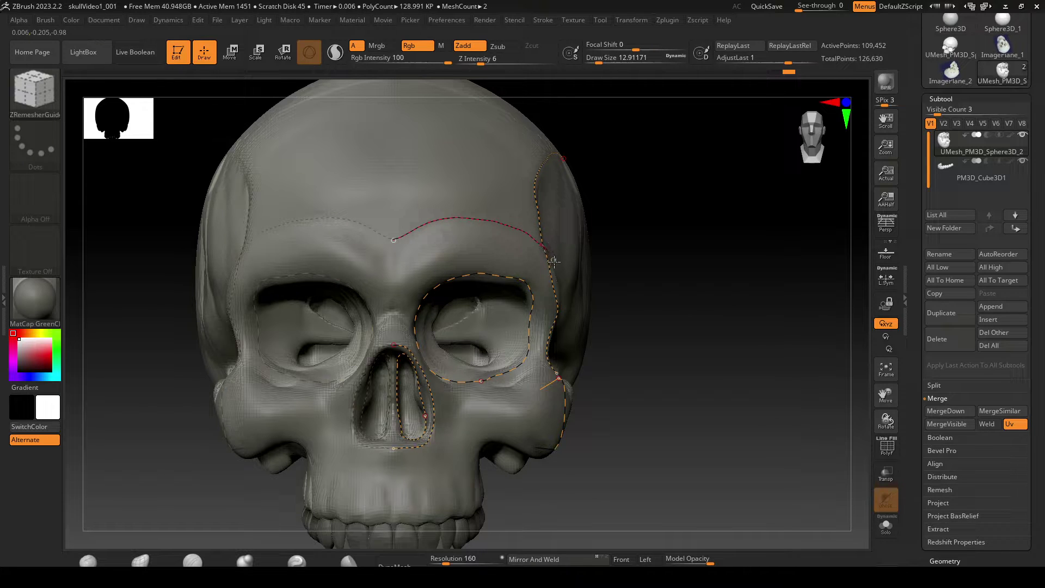
left_click_drag(653, 266, 638, 276)
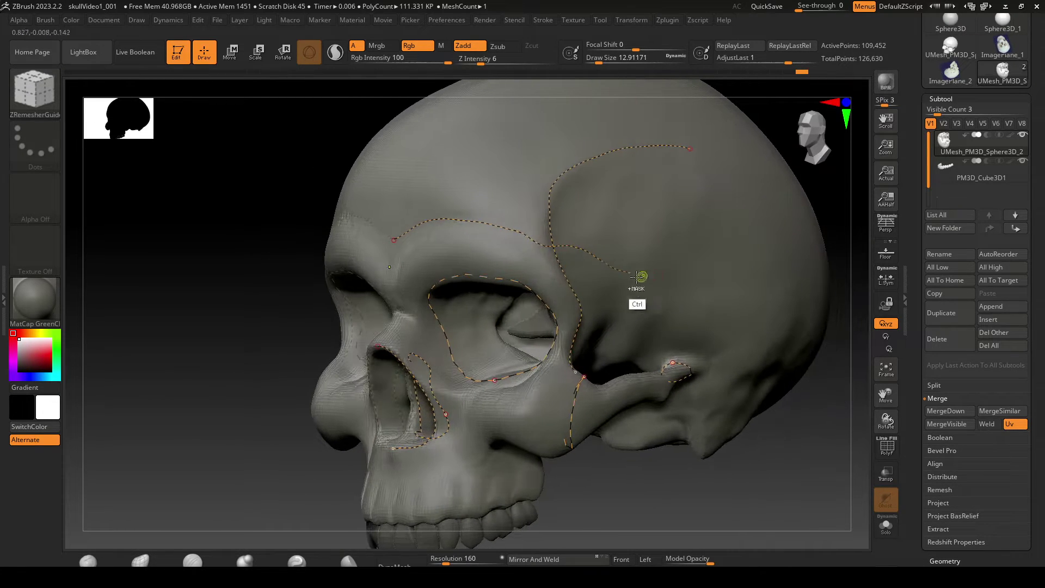
key("ctrl+z")
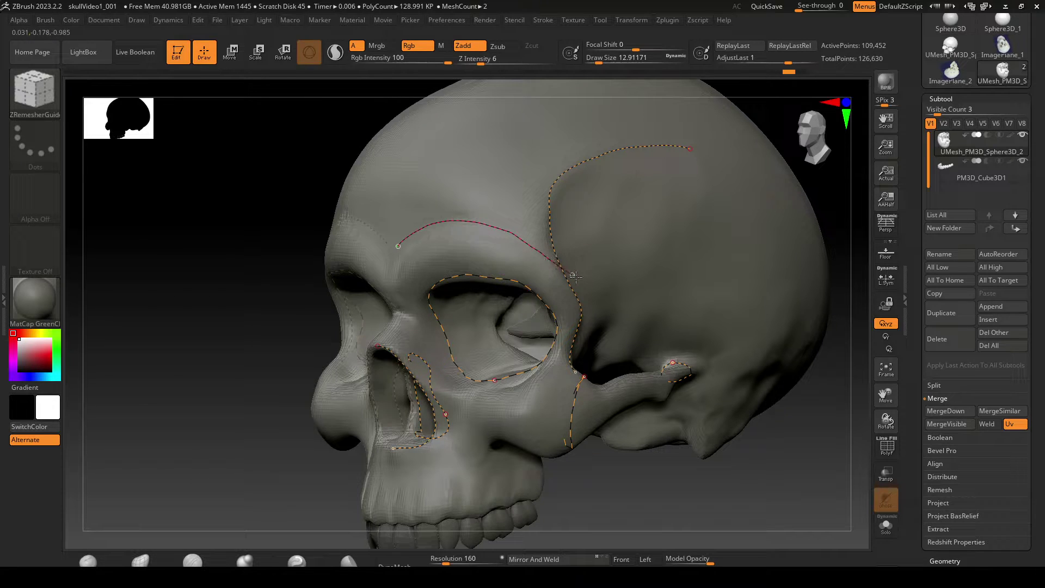
left_click_drag(601, 287, 630, 290)
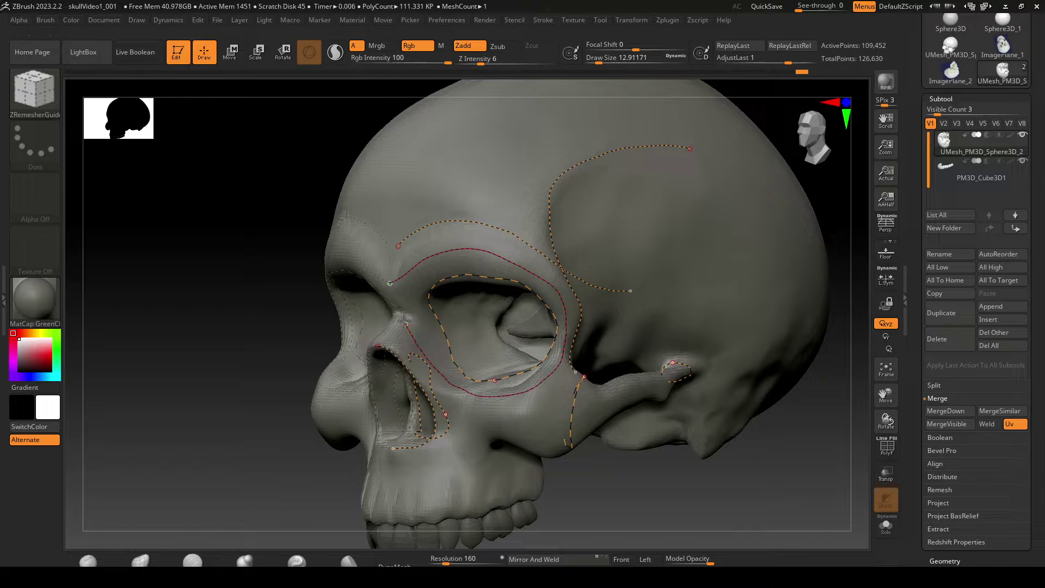
Step: Draw a guide curve below the brow ridge from the midline to the temporal line, and extend the upper brow guide to the midline
left_click_drag(237, 283, 297, 341)
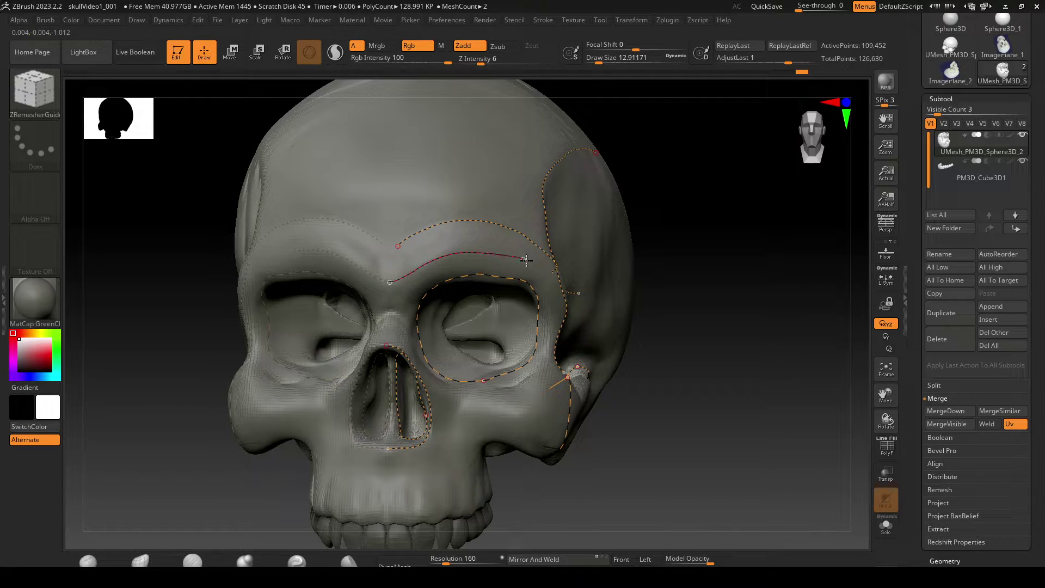
left_click_drag(728, 283, 759, 303)
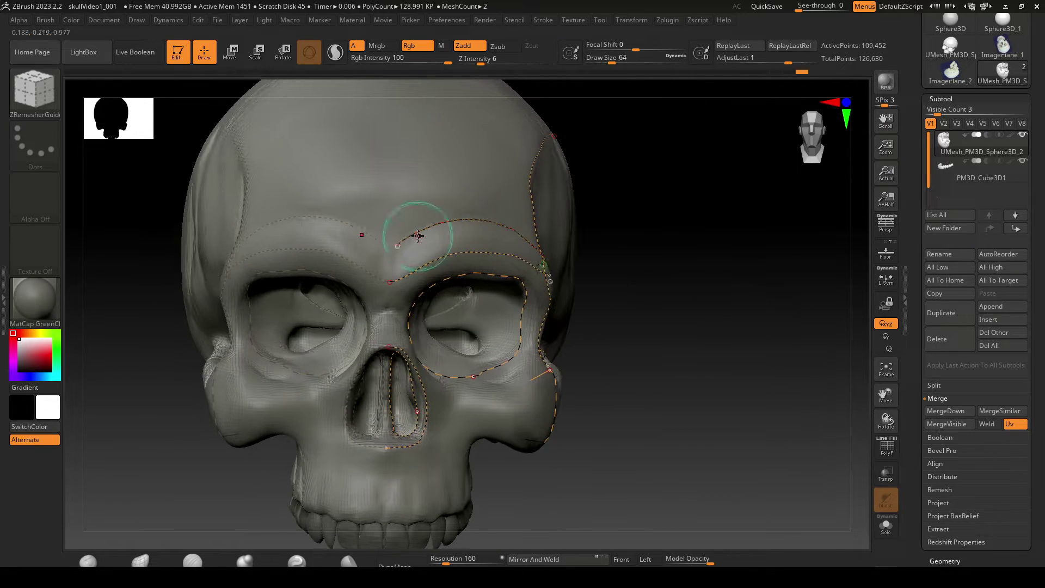
left_click_drag(397, 246, 386, 248)
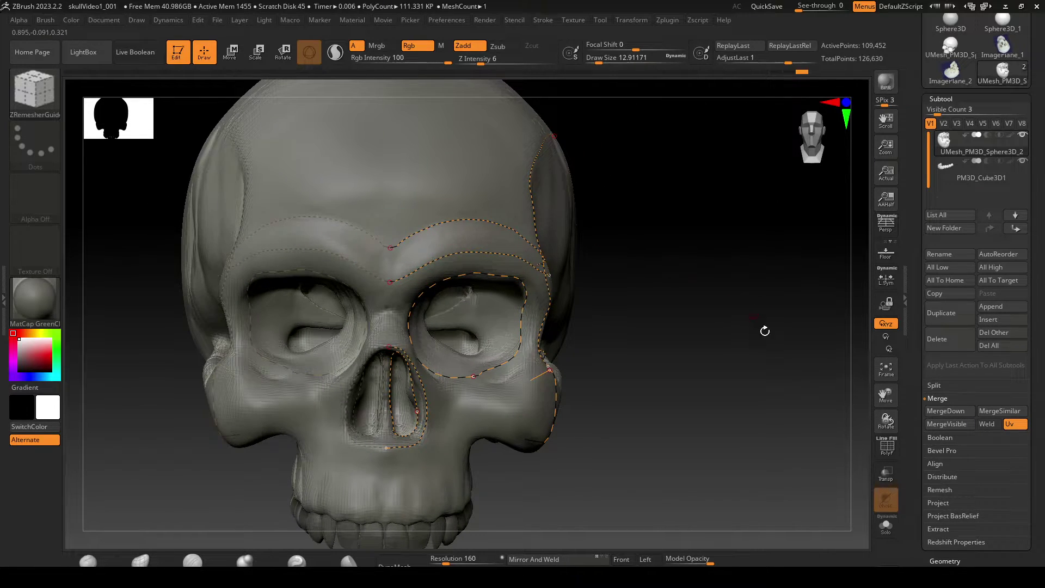
Step: Draw a guide curve across the upper jaw above the teeth, from the midline below the nose toward the molars, redoing the first attempt
left_click_drag(713, 376, 620, 365)
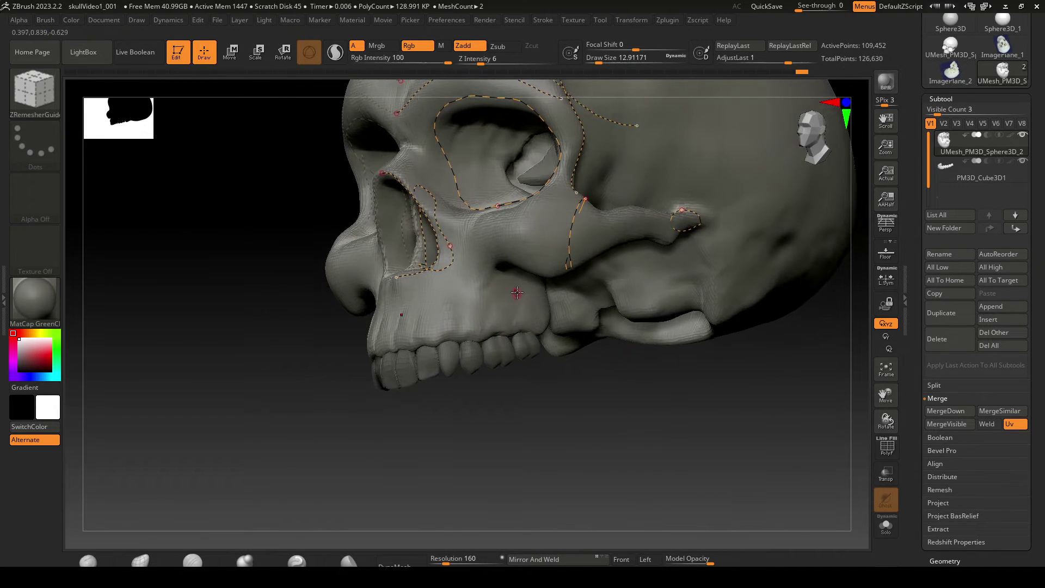
left_click_drag(566, 422, 549, 301)
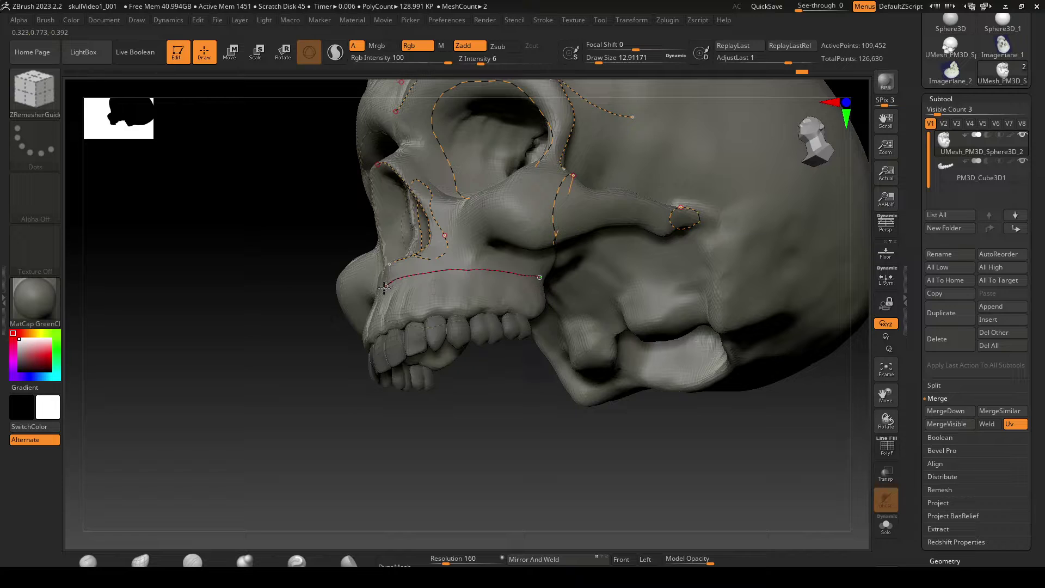
left_click_drag(384, 287, 380, 300)
key("ctrl+z")
left_click_drag(314, 431, 356, 457)
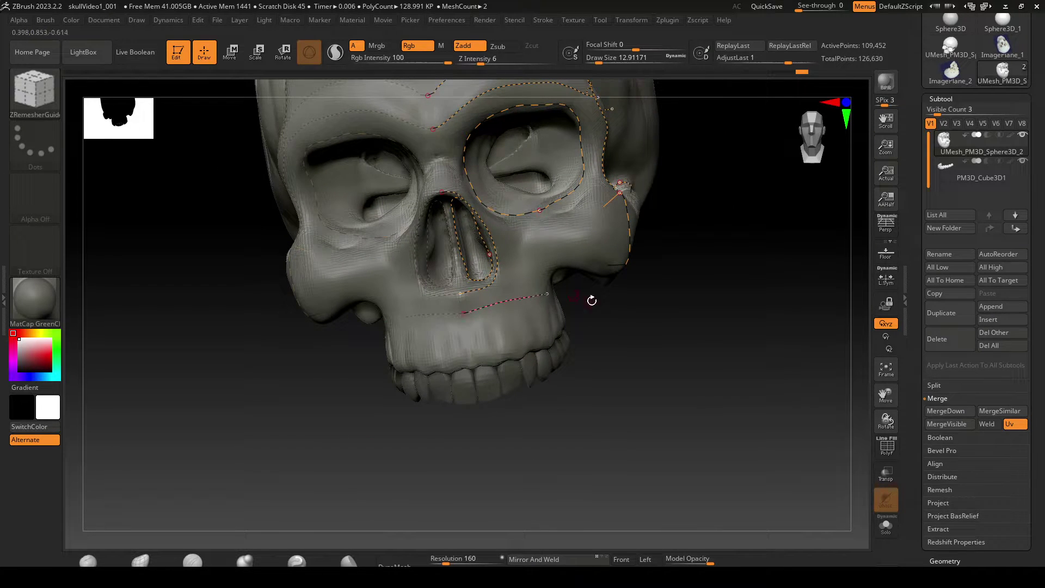
mouse_move(592, 301)
left_mouse_down()
mouse_move(555, 305)
mouse_move(579, 290)
mouse_move(612, 293)
left_mouse_up()
Step: Continue the upper jaw guide around behind the last molar and forward along the inside of the palate to the midline
left_click_drag(623, 406, 595, 288)
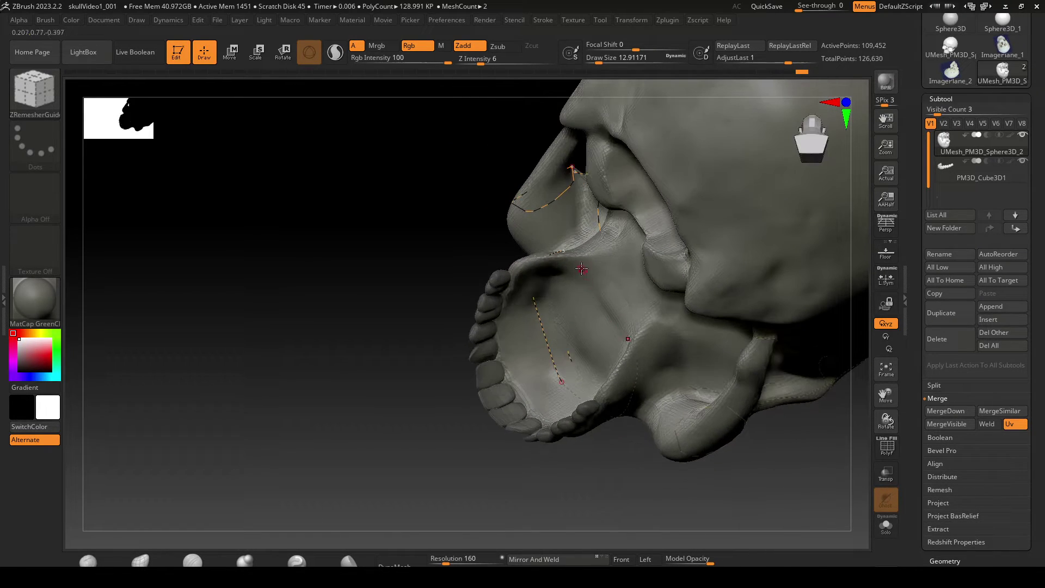
left_click_drag(564, 252, 562, 268)
left_click_drag(552, 347, 556, 361)
left_click_drag(453, 430, 334, 402)
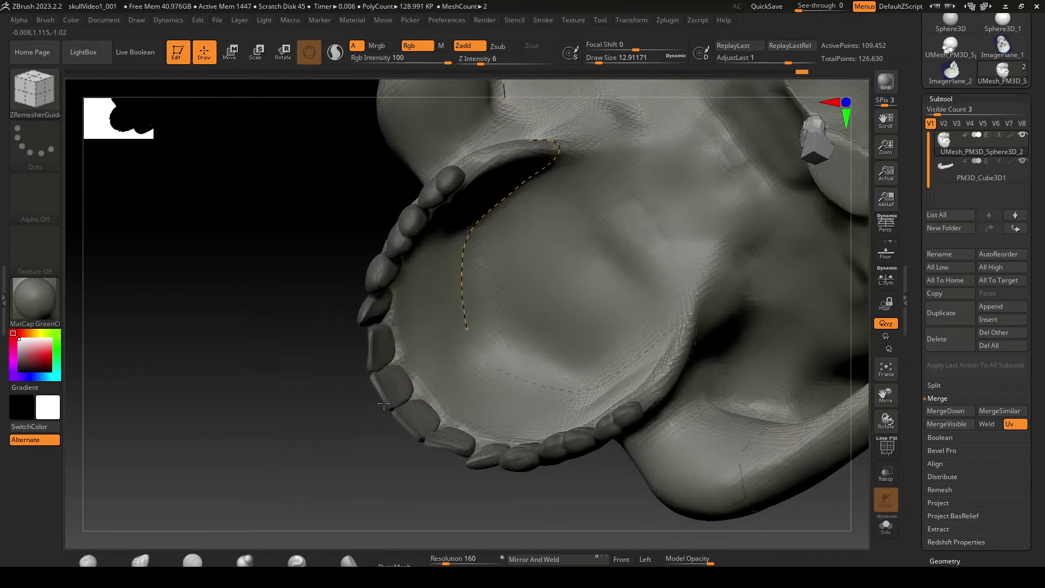
left_click_drag(465, 329, 482, 361)
key("ctrl+z")
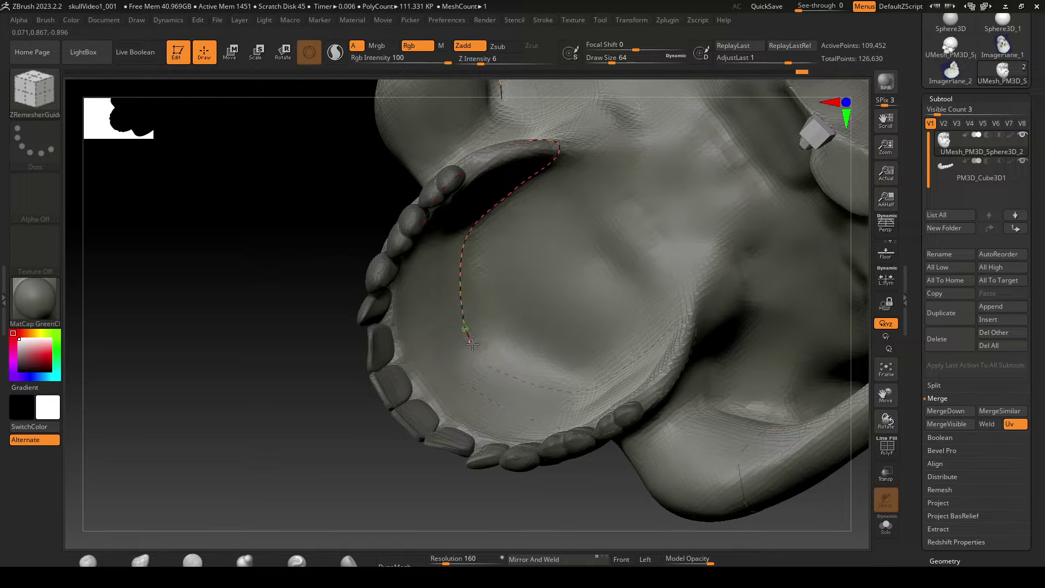
left_click_drag(318, 401, 304, 451)
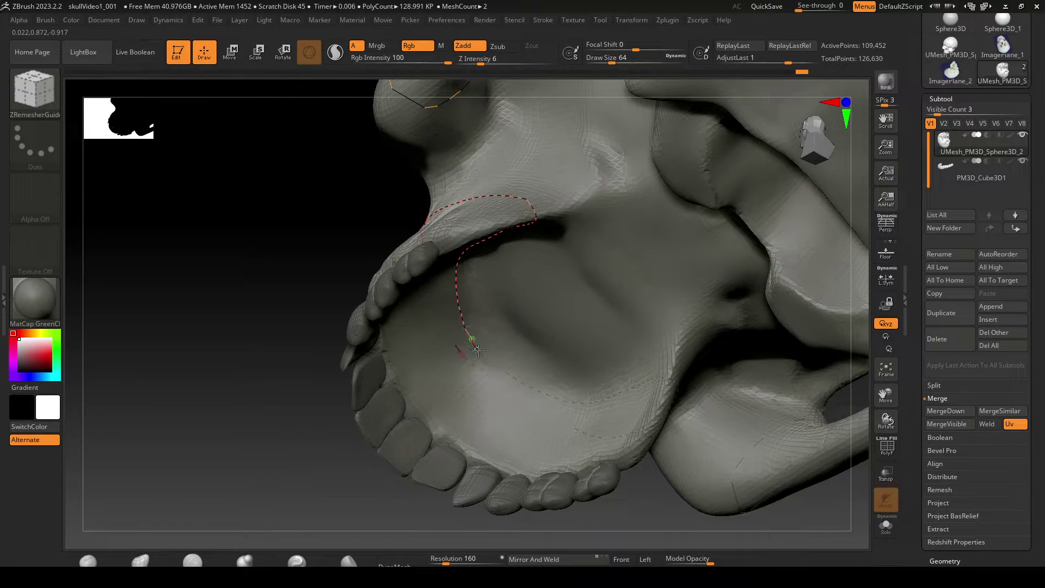
left_click_drag(479, 349, 484, 357)
left_click_drag(343, 450, 646, 408)
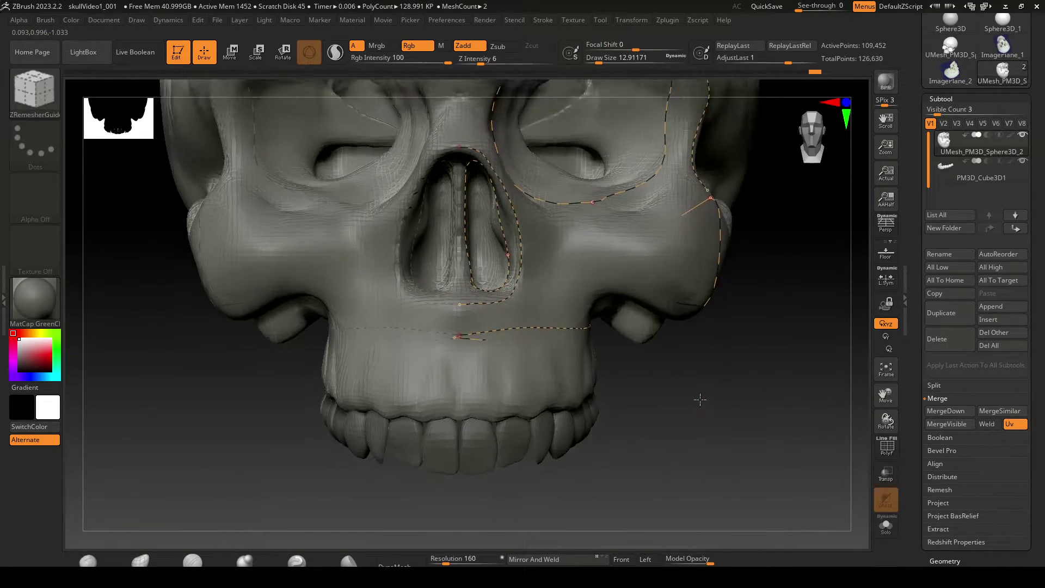
Step: Draw a guide curve along the rim of the large opening in the skull's base, ending at the midline on both sides
mouse_move(690, 376)
left_mouse_down()
mouse_move(660, 429)
mouse_move(684, 430)
mouse_move(625, 423)
mouse_move(642, 423)
mouse_move(686, 382)
mouse_move(541, 469)
mouse_move(599, 414)
mouse_move(668, 310)
mouse_move(661, 124)
mouse_move(708, 220)
mouse_move(766, 236)
mouse_move(751, 238)
mouse_move(765, 312)
mouse_move(780, 304)
mouse_move(576, 293)
left_mouse_up()
key("ctrl")
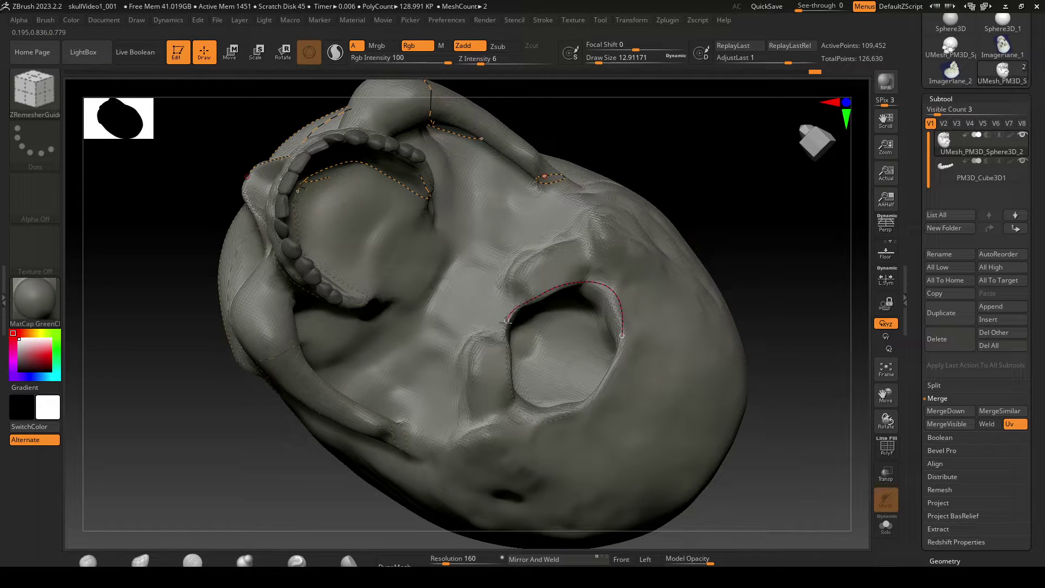
left_click_drag(506, 322, 507, 320)
left_click_drag(623, 335, 616, 356)
mouse_move(763, 301)
left_mouse_down()
mouse_move(733, 320)
mouse_move(763, 322)
mouse_move(754, 305)
left_mouse_up()
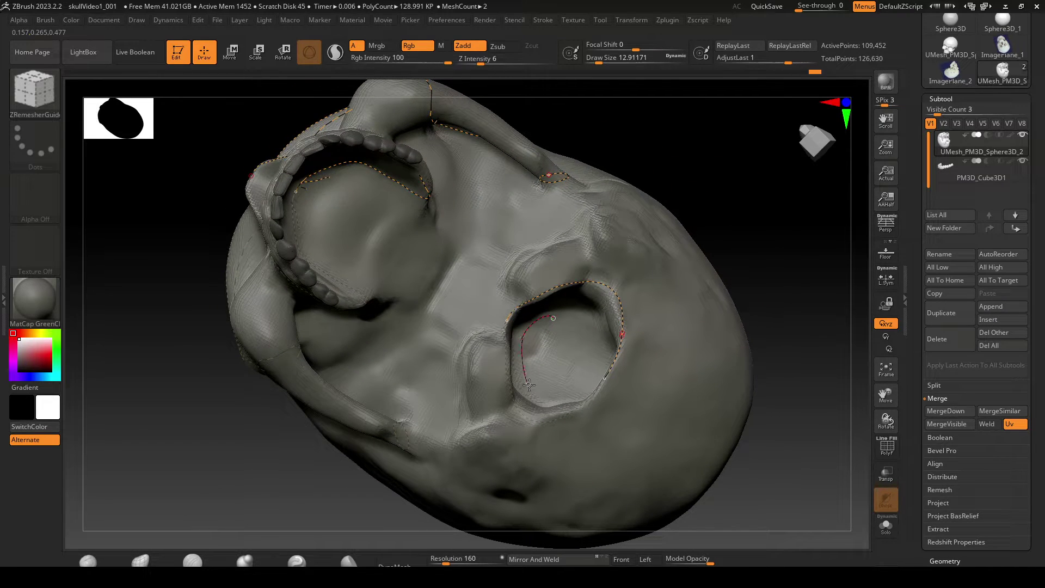
Step: Draw a second guide curve inside the skull base opening, undoing the first attempt and extending its end to the midline
key("ctrl+z")
left_click_drag(593, 377, 602, 361)
left_click_drag(772, 252, 752, 286)
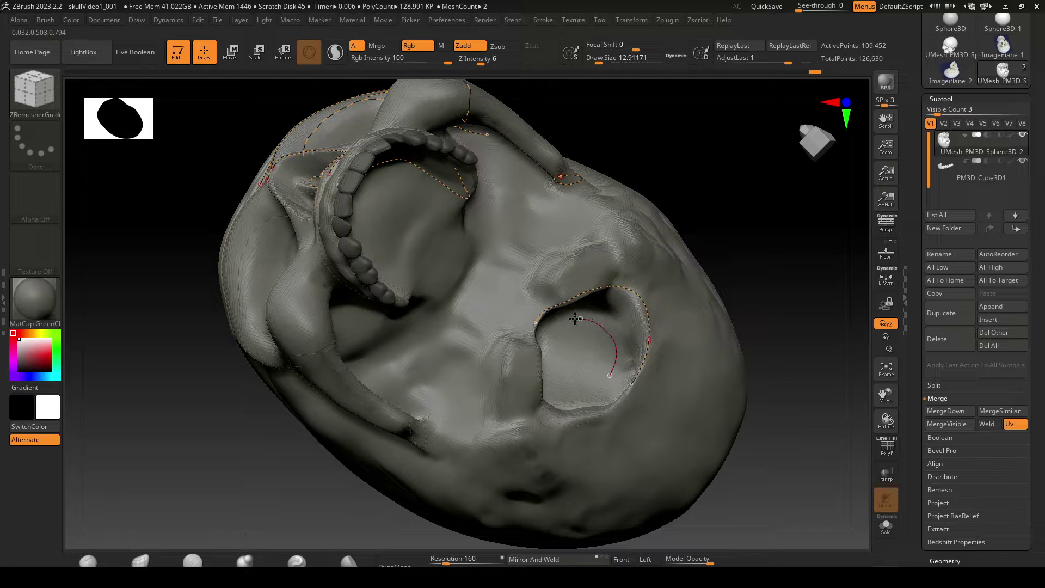
left_click_drag(779, 283, 642, 303)
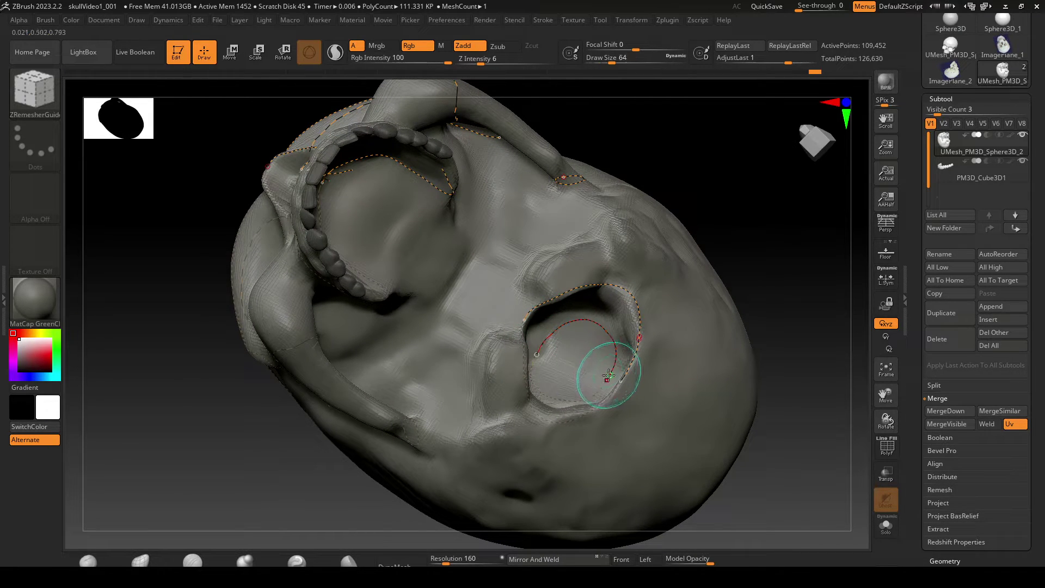
left_click_drag(607, 378, 606, 380)
Step: Draw guide curves around the bony projection behind the ear, beside the skull base opening
left_click_drag(795, 275, 591, 284)
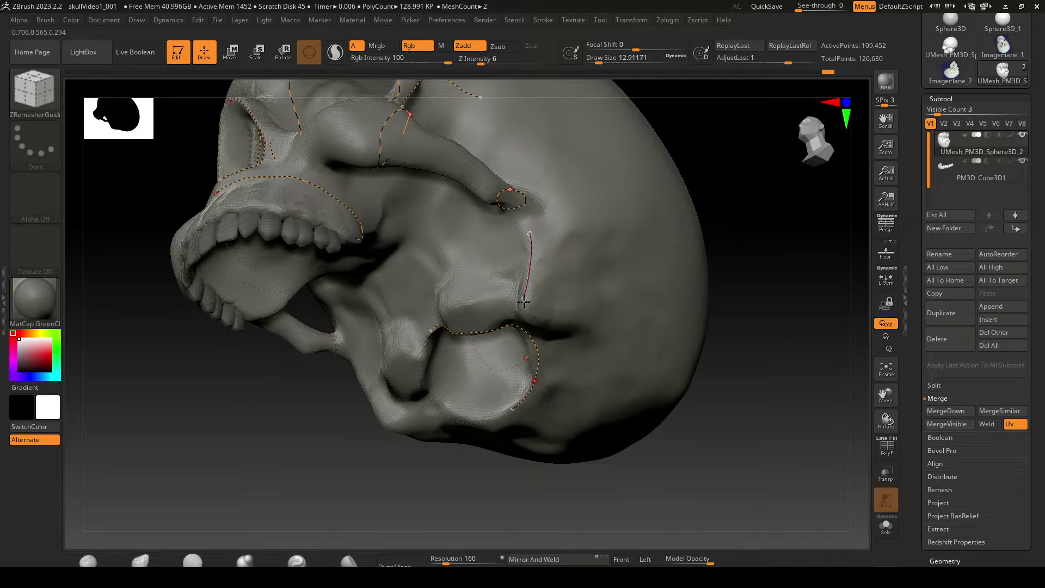
left_click_drag(706, 313, 584, 292)
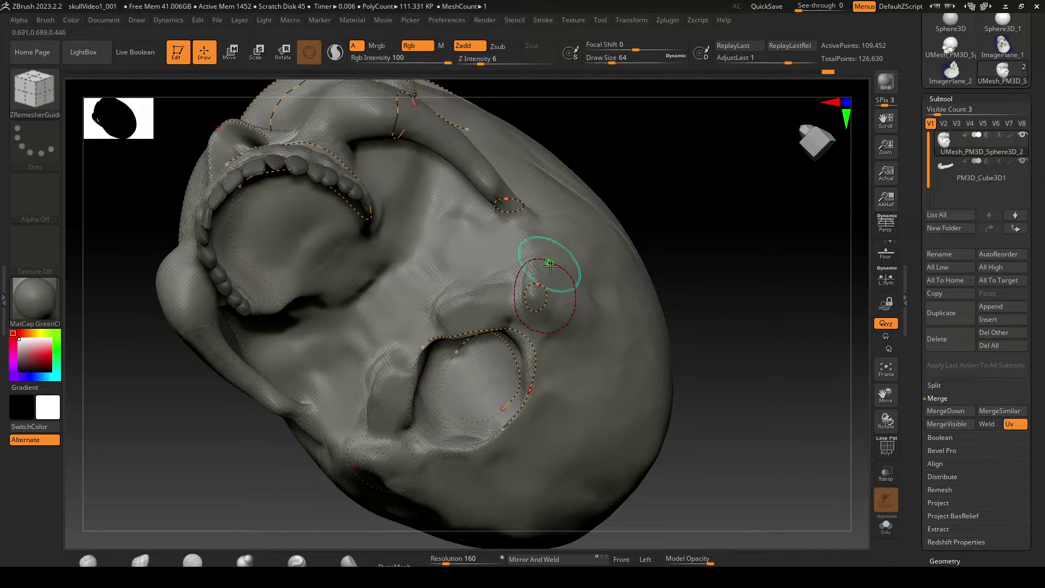
left_click_drag(726, 231, 614, 386)
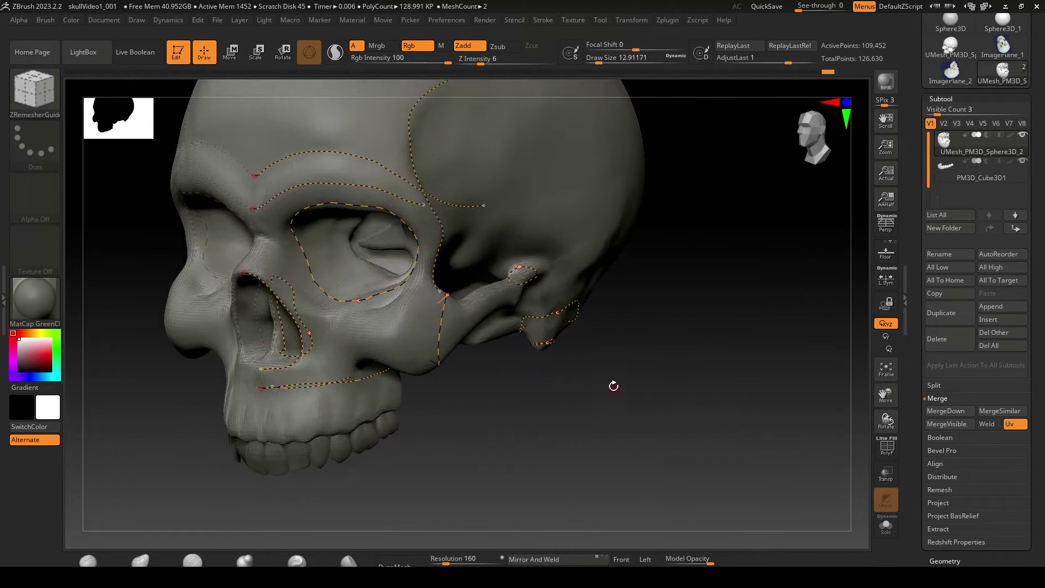
Step: Draw a guide curve from beside the nasal opening across the cheekbone and along the zygomatic arch to behind the ear
mouse_move(448, 416)
left_mouse_down()
mouse_move(501, 436)
mouse_move(487, 424)
left_mouse_up()
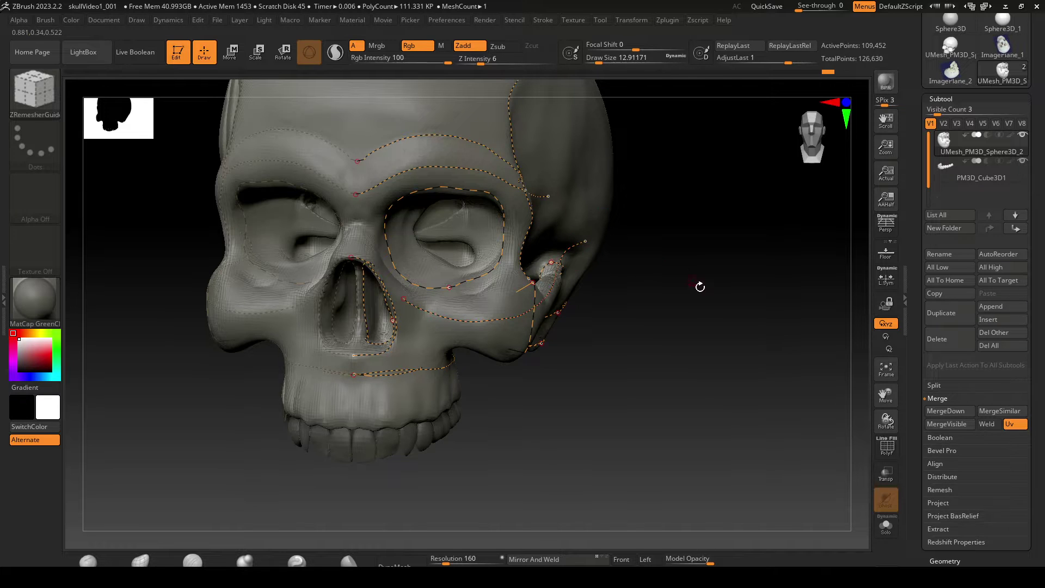
left_click_drag(698, 287, 619, 308)
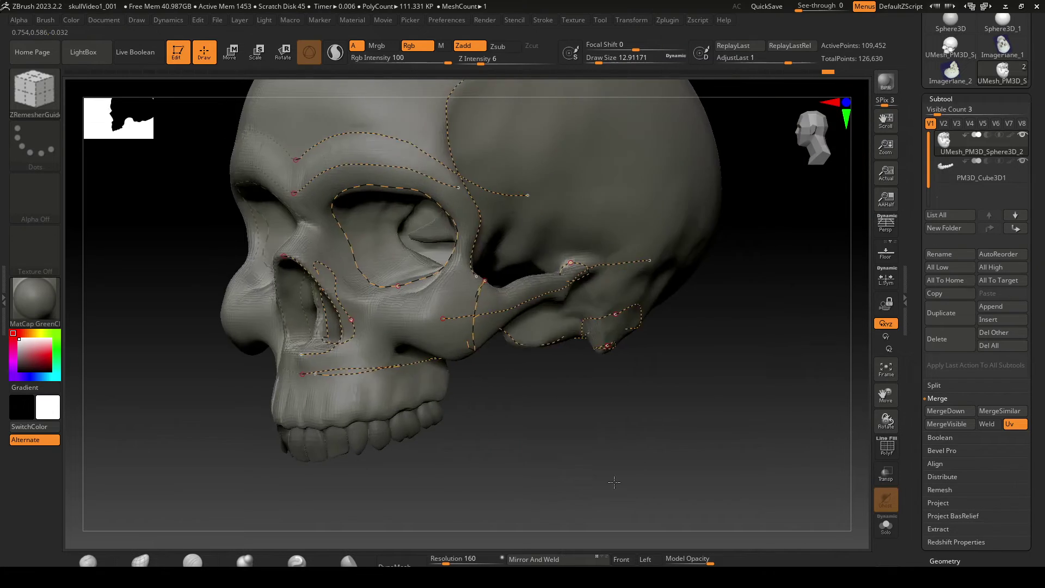
left_click_drag(569, 458, 578, 420)
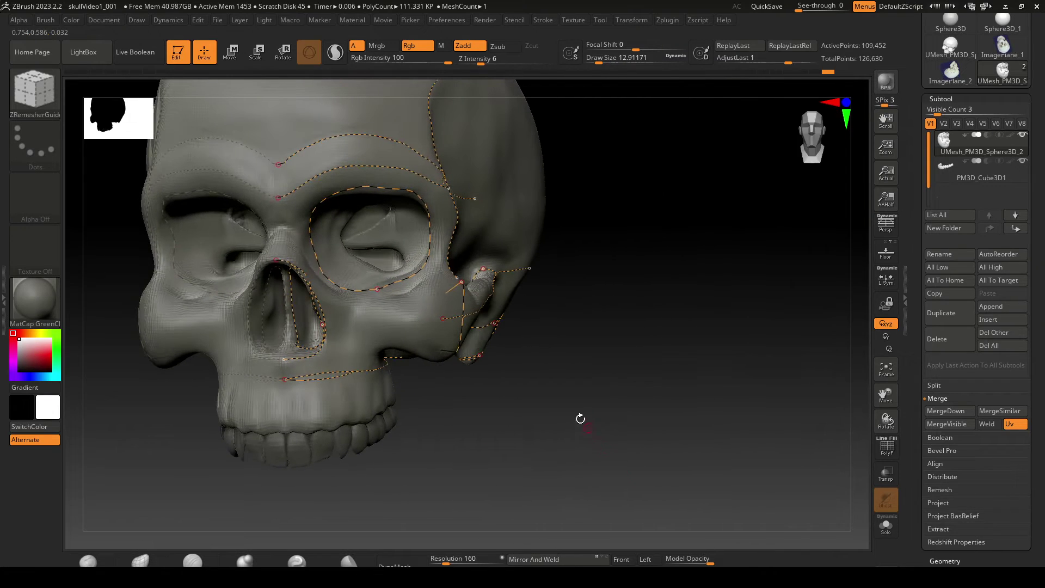
left_click(443, 319)
left_click(330, 317)
left_click_drag(579, 432, 783, 370)
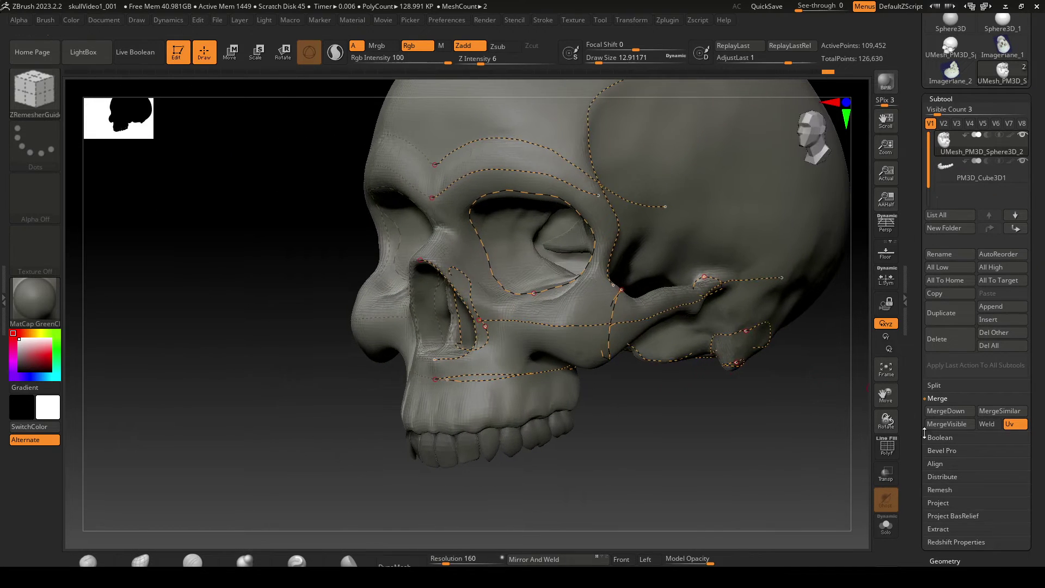
Step: Open the ZRemesher geometry settings, check the Curves Strength help, and remesh the skull with Curves Strength 50 and Target Polygons Count 100
scroll(953, 430, "down", 2)
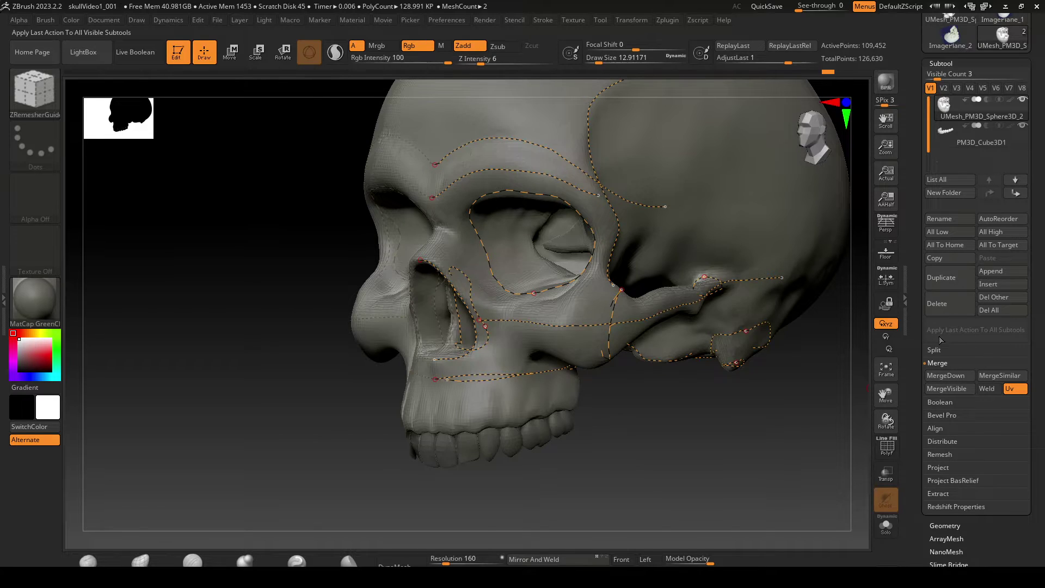
left_click_drag(1040, 427, 1044, 399)
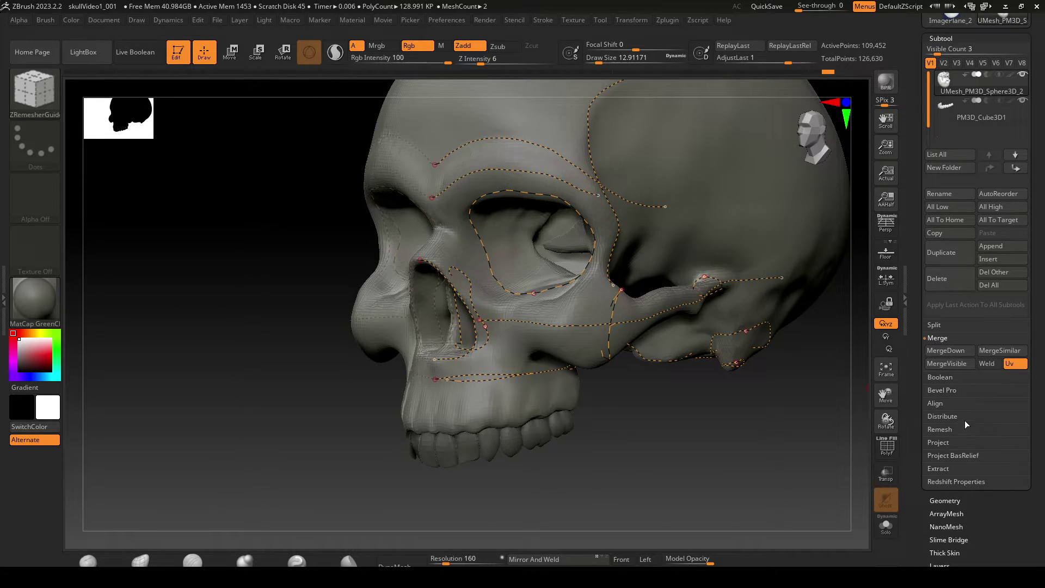
left_click(941, 338)
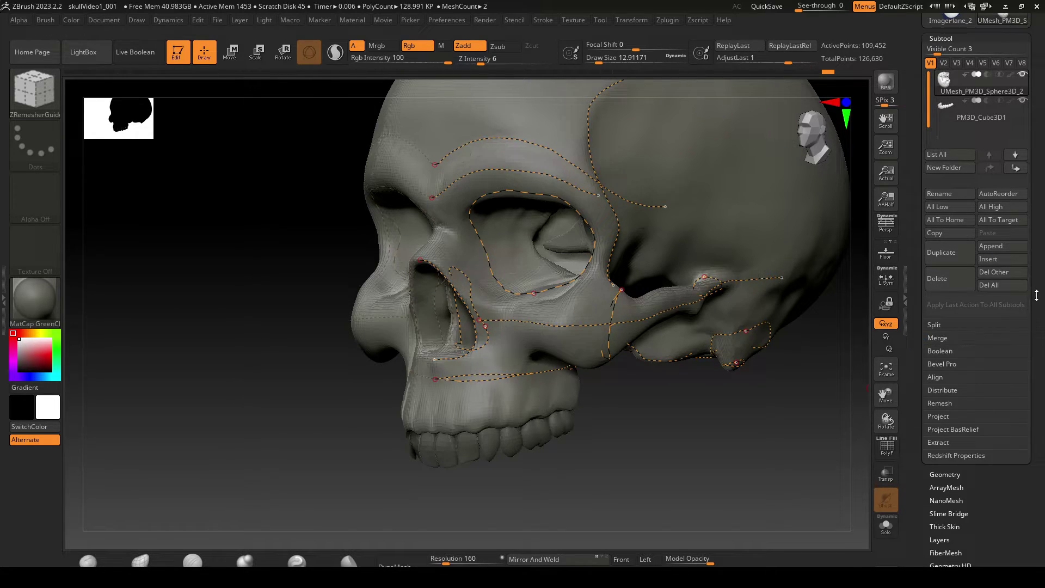
left_click(945, 473)
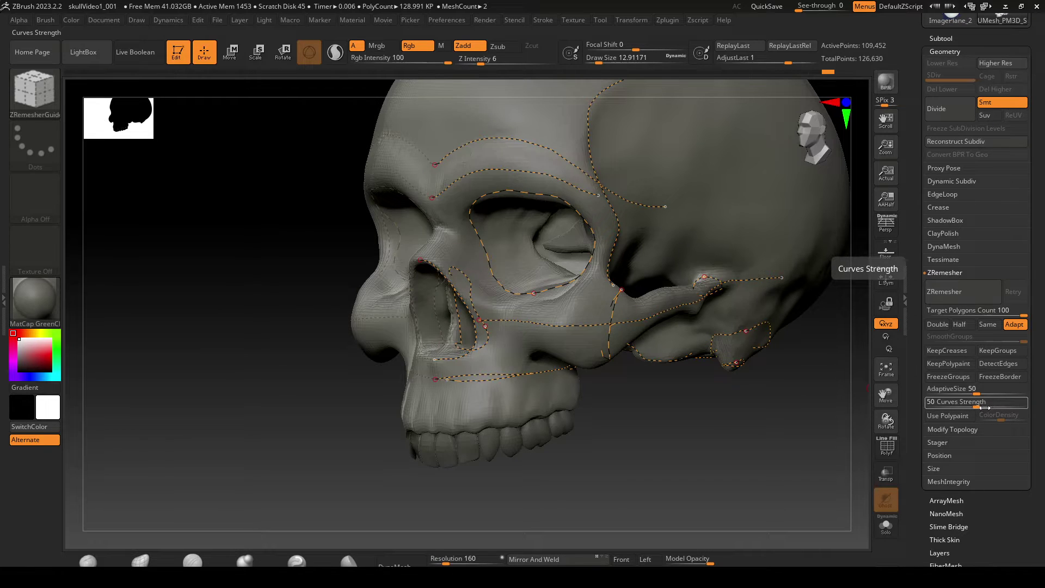
key("ctrl")
key("ctrl")
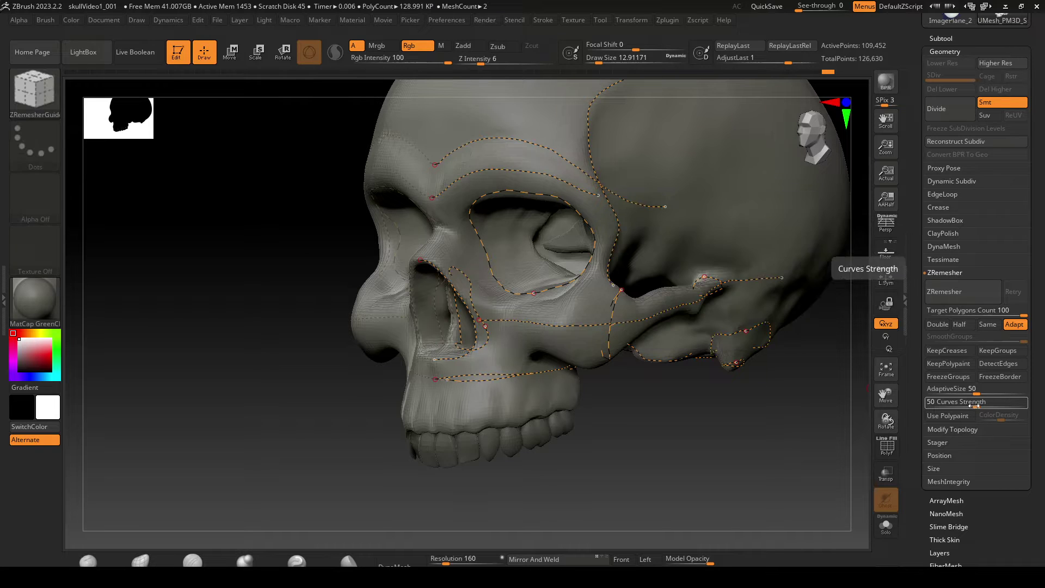
mouse_move(770, 420)
left_mouse_down()
mouse_move(798, 435)
mouse_move(865, 414)
left_mouse_up()
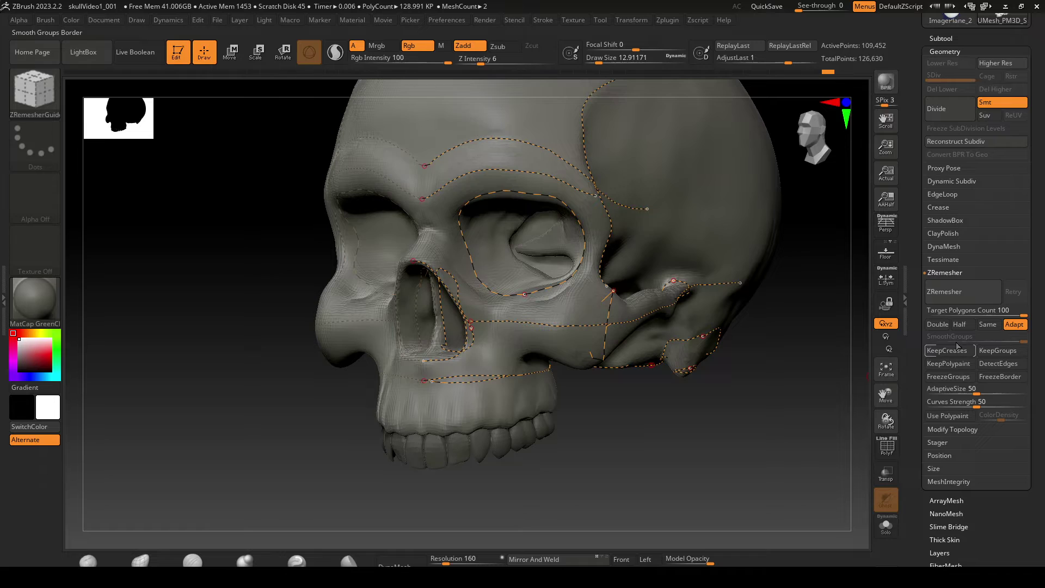
left_click(974, 294)
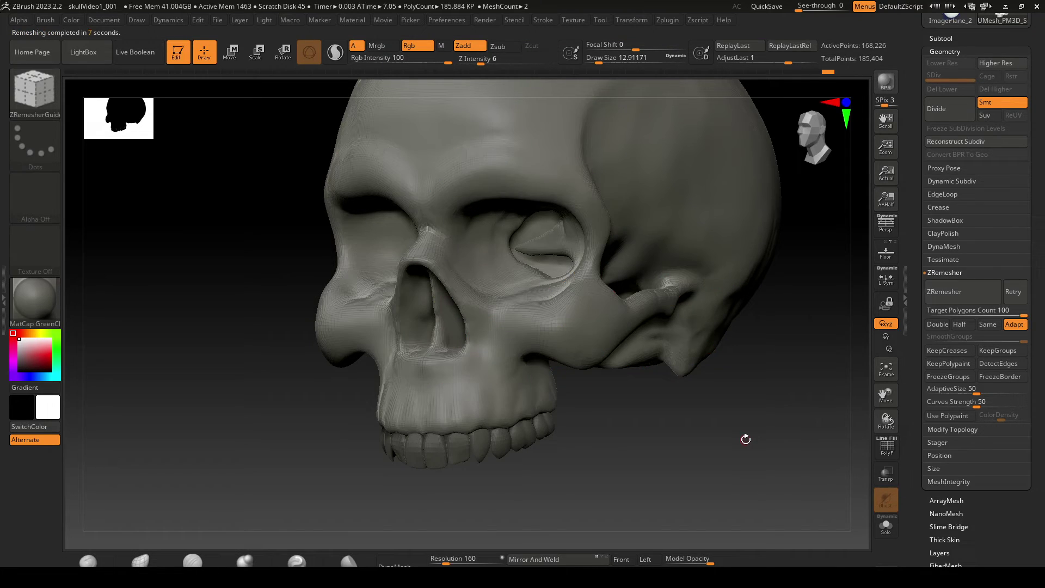
Step: Display the polyframe and examine the remeshed topology around the nasal cavity, eye sockets, cheekbones and upper jaw
left_click_drag(747, 445, 752, 438)
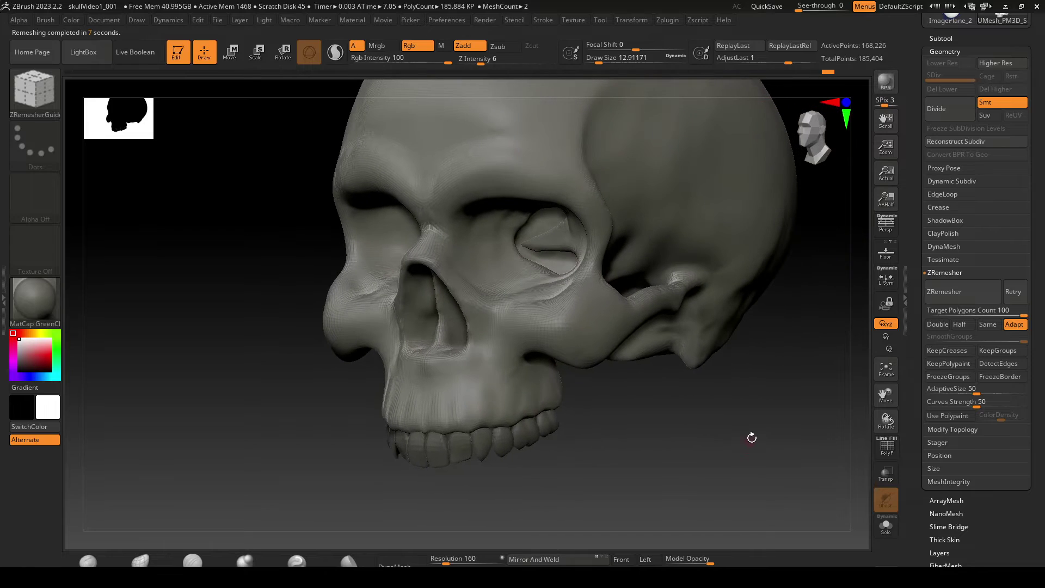
left_click(886, 447)
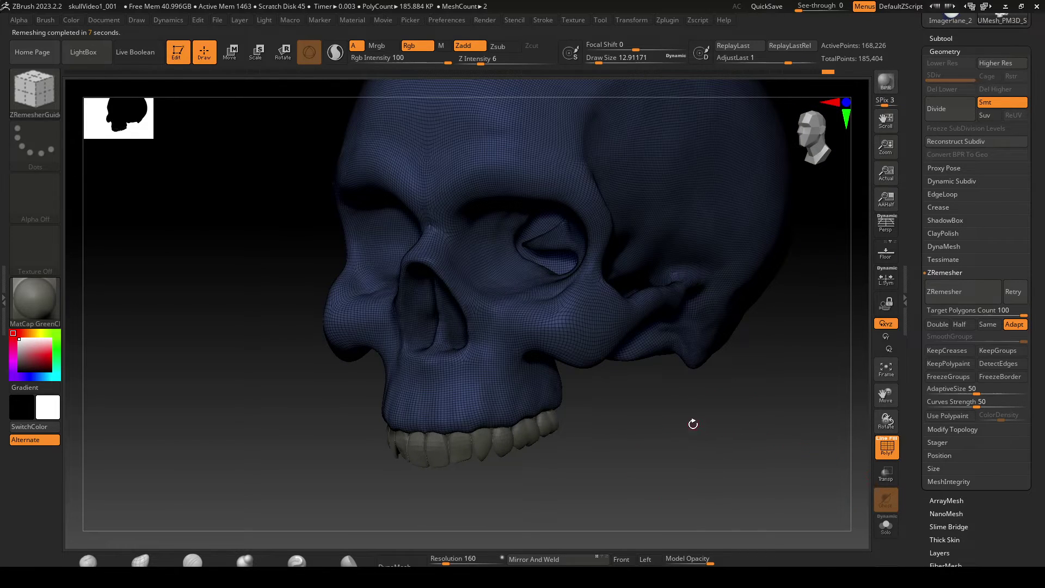
left_click_drag(690, 422, 754, 400)
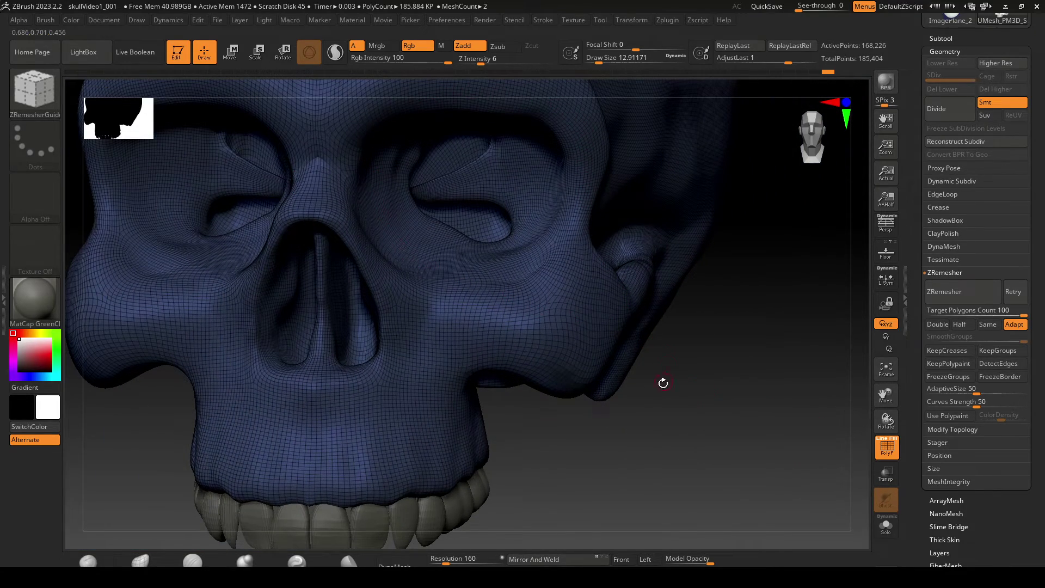
left_click_drag(663, 383, 703, 417)
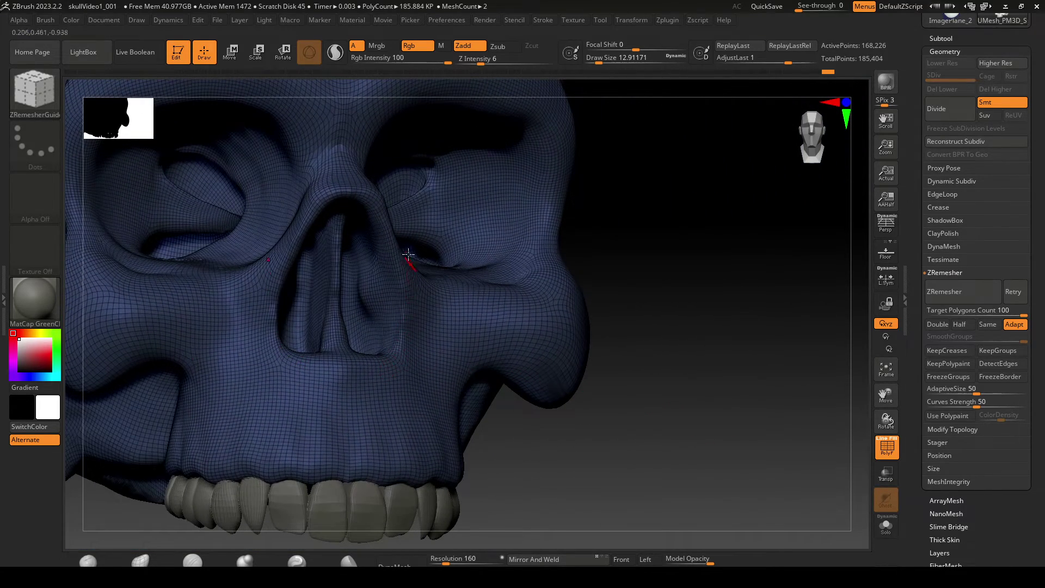
left_click_drag(723, 338, 700, 332)
left_click_drag(762, 436, 687, 383)
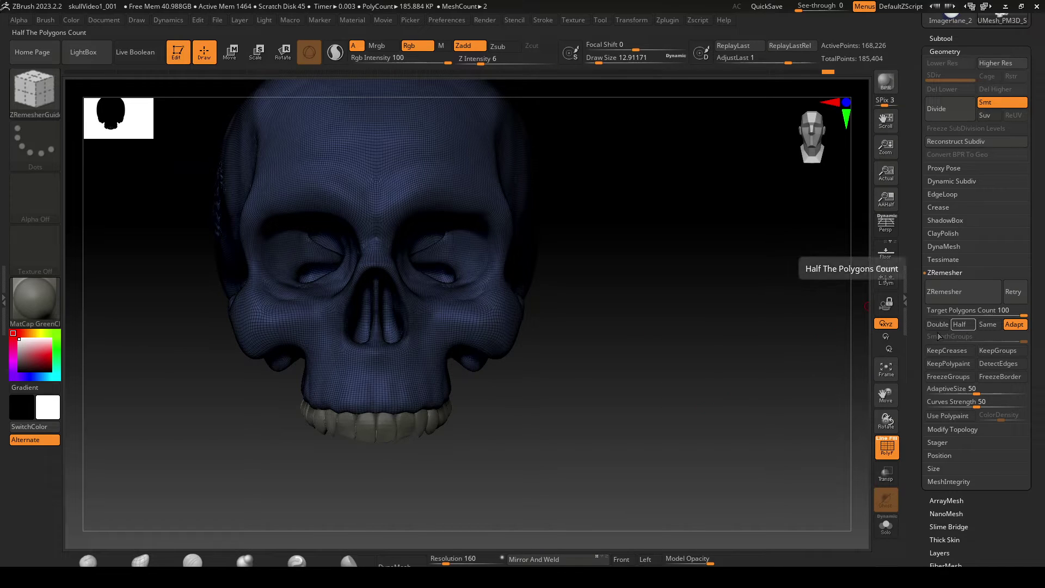
Step: Remesh the skull with the Half polygon option, and undo back to the polygrouped version carrying the guide curves
left_click_drag(790, 392, 669, 401)
left_click(961, 325)
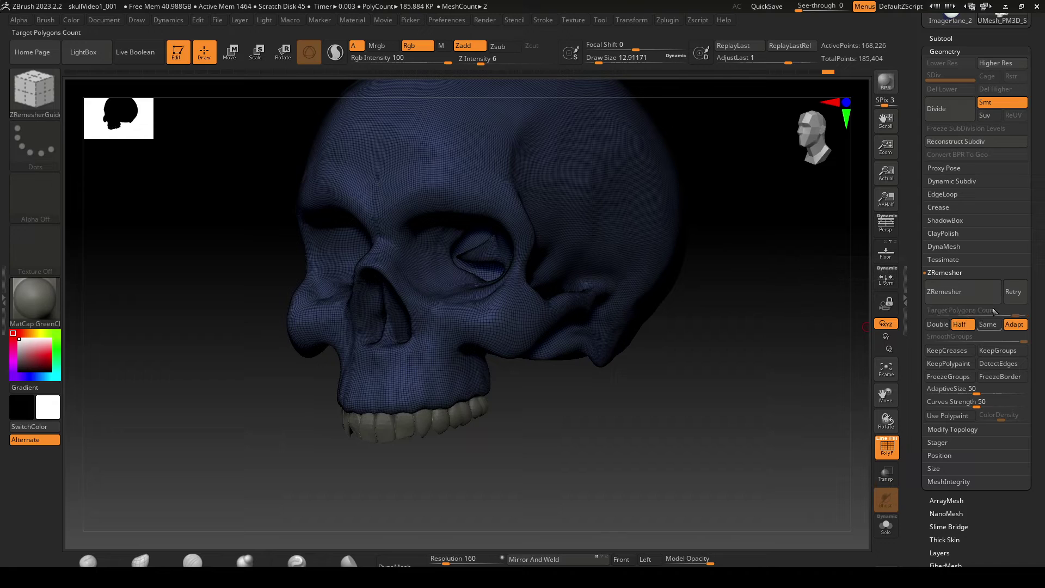
left_click(965, 294)
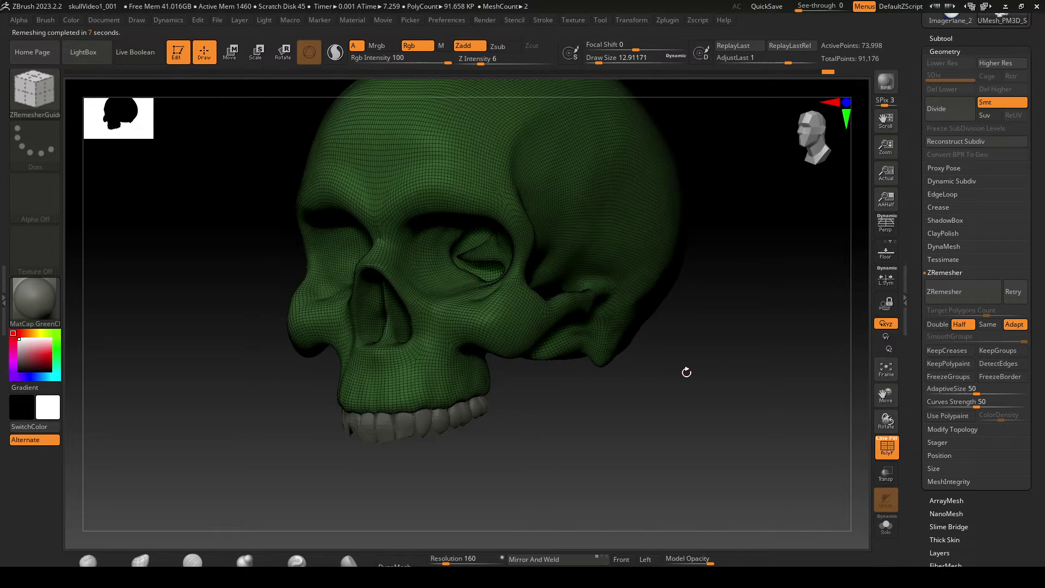
left_click_drag(668, 411, 660, 413)
key("ctrl")
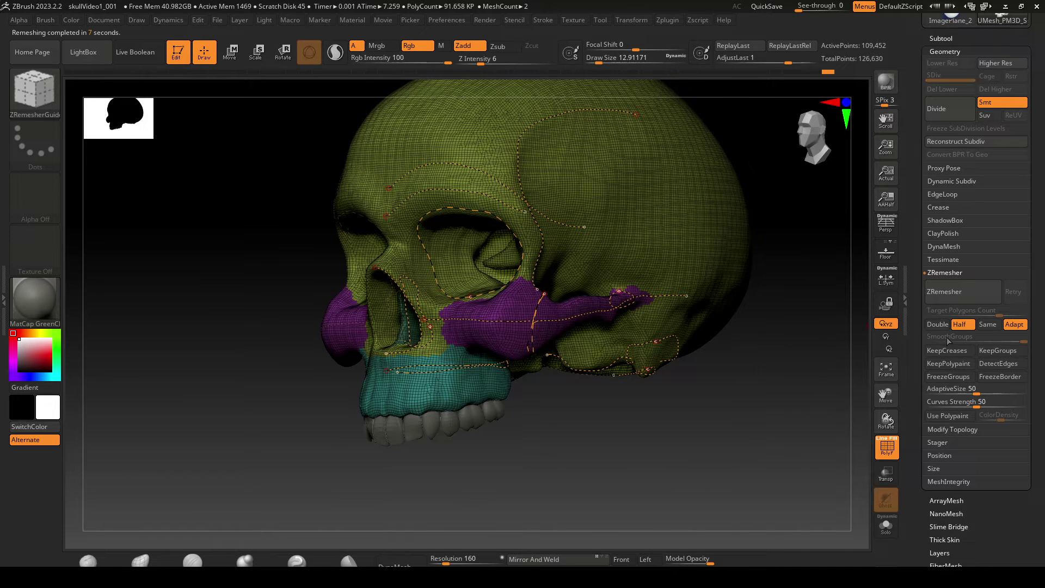
Step: Run ZRemesher on the skull with its guide curves at half the polygon count, and check the underside topology
left_click(956, 296)
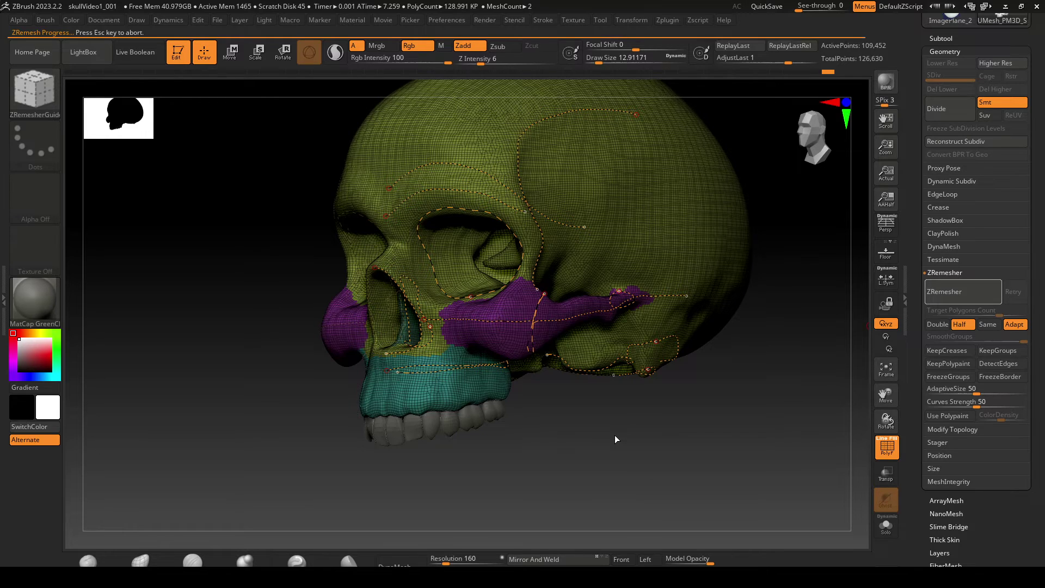
mouse_move(606, 429)
left_mouse_down("shift")
mouse_move(626, 435)
mouse_move(597, 427)
mouse_move(611, 432)
mouse_move(615, 455)
mouse_move(696, 439)
mouse_move(646, 422)
mouse_move(392, 443)
mouse_move(398, 436)
left_mouse_up("shift")
key("shift")
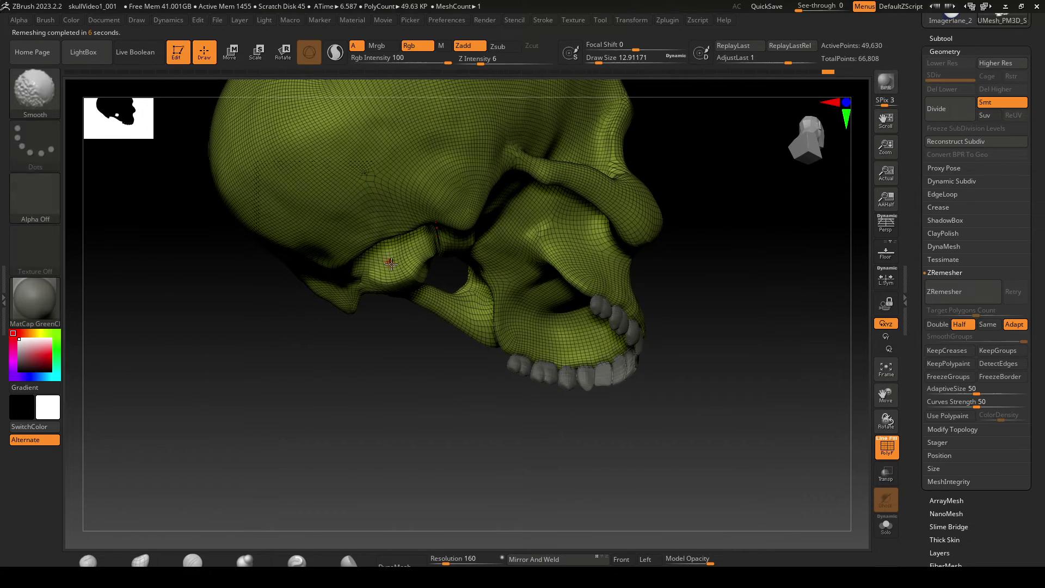
Step: Set the draw size to about 87 and smooth the uneven topology on the side of the cranium above the skull base
key("s")
left_click_drag(351, 359, 368, 360)
mouse_move(382, 189)
left_mouse_down("shift")
mouse_move(383, 179)
mouse_move(362, 215)
left_mouse_up("shift")
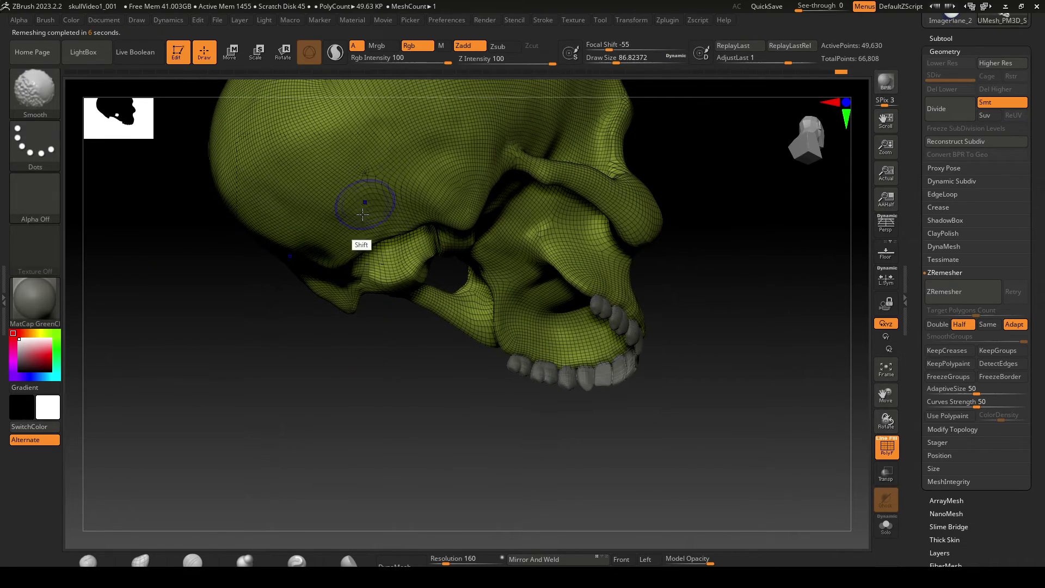
Step: Make the teeth the active subtool and remesh them with Target Polygons Count 5
mouse_move(371, 466)
left_mouse_down()
mouse_move(332, 444)
mouse_move(289, 458)
mouse_move(277, 474)
left_mouse_up()
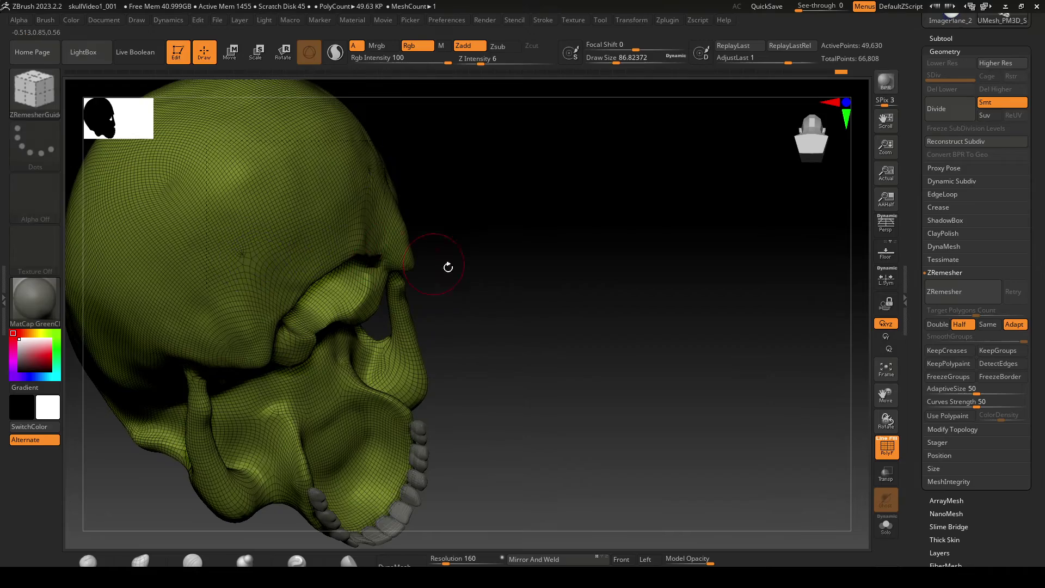
mouse_move(448, 266)
left_mouse_down()
mouse_move(653, 408)
mouse_move(695, 397)
mouse_move(580, 398)
mouse_move(654, 394)
mouse_move(612, 367)
mouse_move(707, 381)
mouse_move(730, 387)
mouse_move(704, 381)
mouse_move(730, 401)
left_mouse_up()
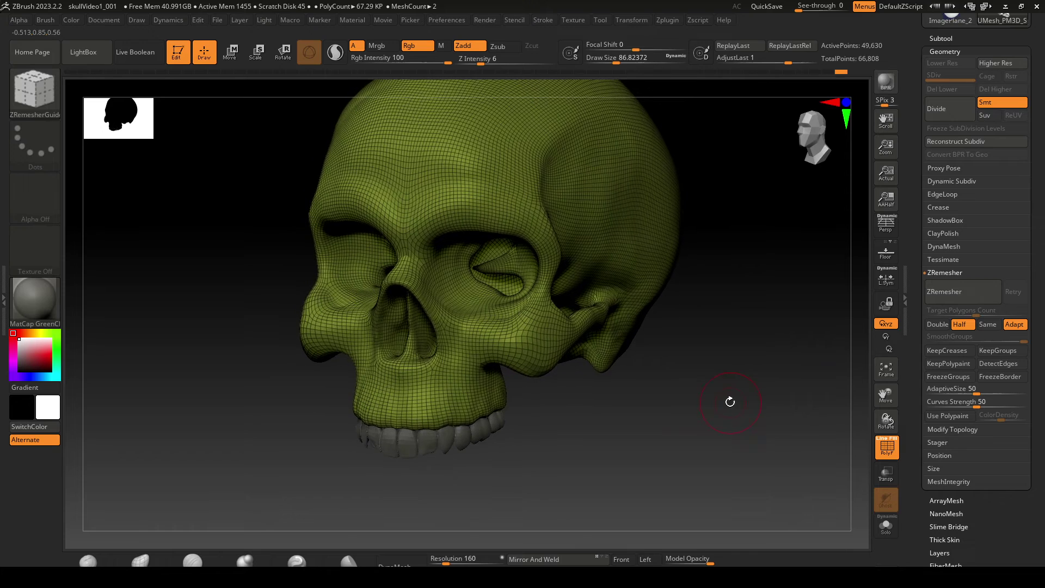
left_click(433, 442, "alt")
left_click_drag(582, 457, 611, 385)
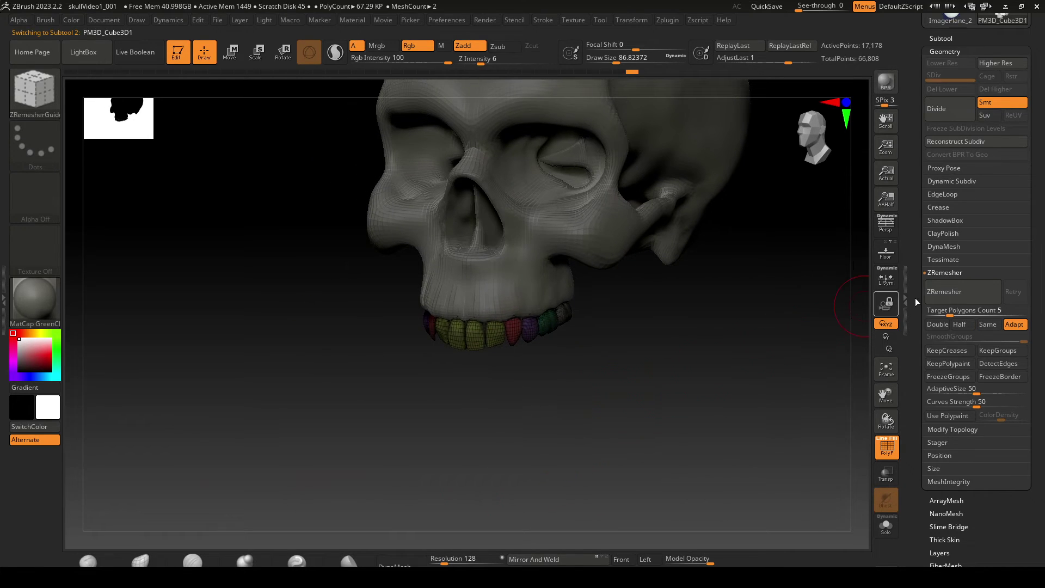
left_click(959, 298)
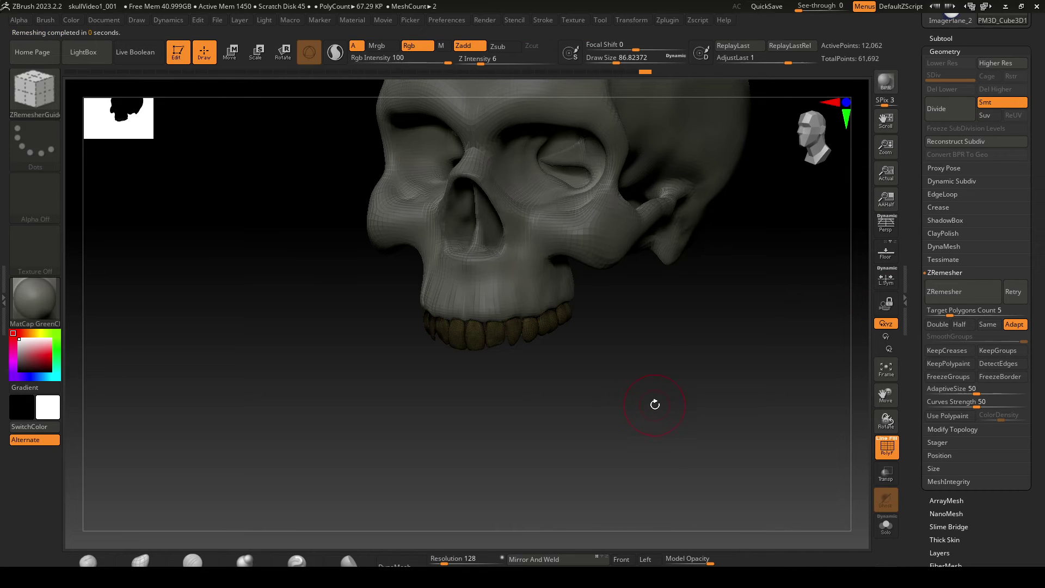
Step: Enable the Half option for the teeth and run ZRemesher three times to reduce their polygon count
left_click_drag(655, 404, 836, 332)
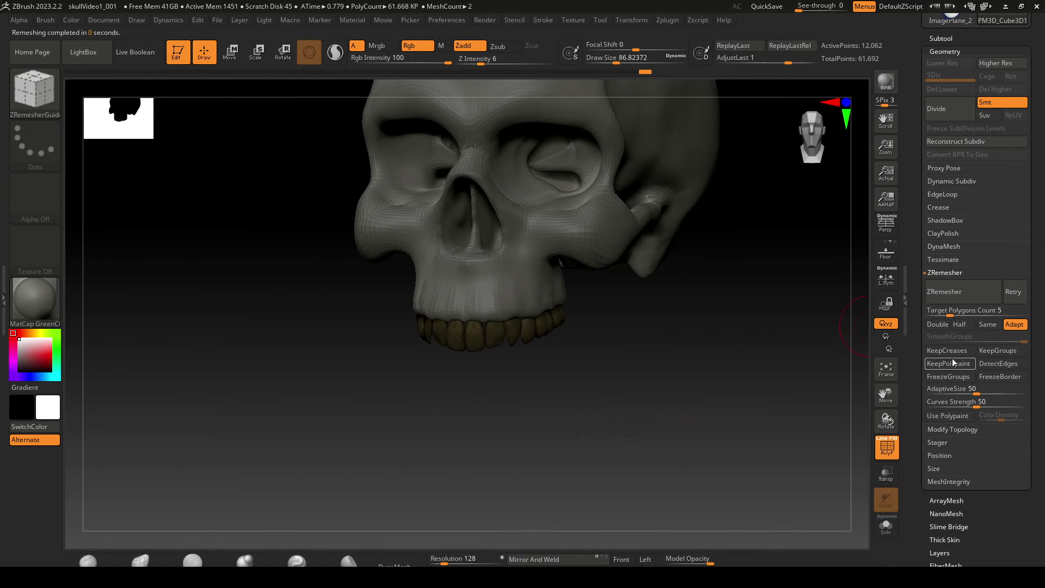
left_click(959, 324)
left_click(963, 292)
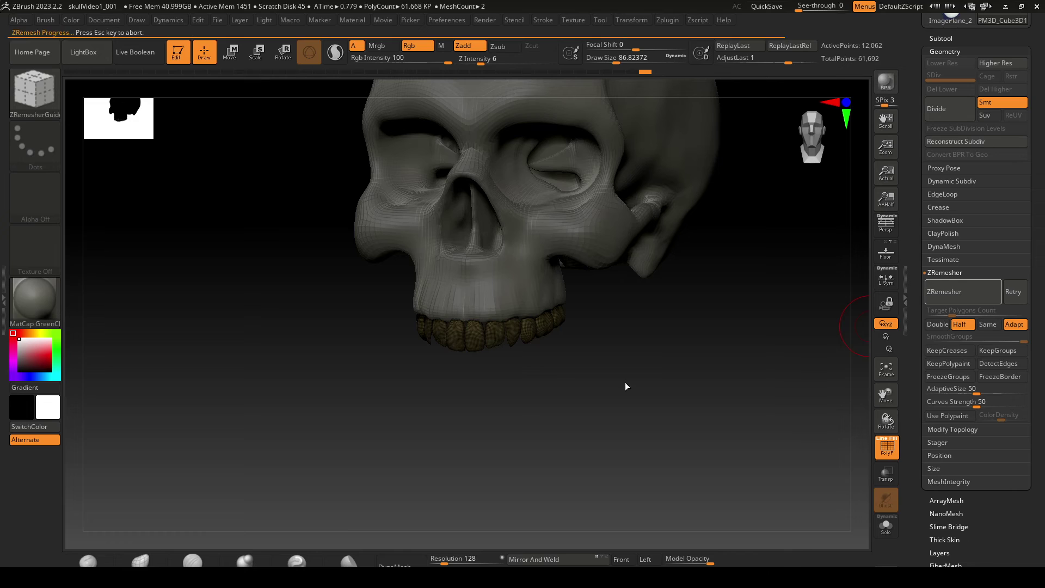
left_click(950, 294)
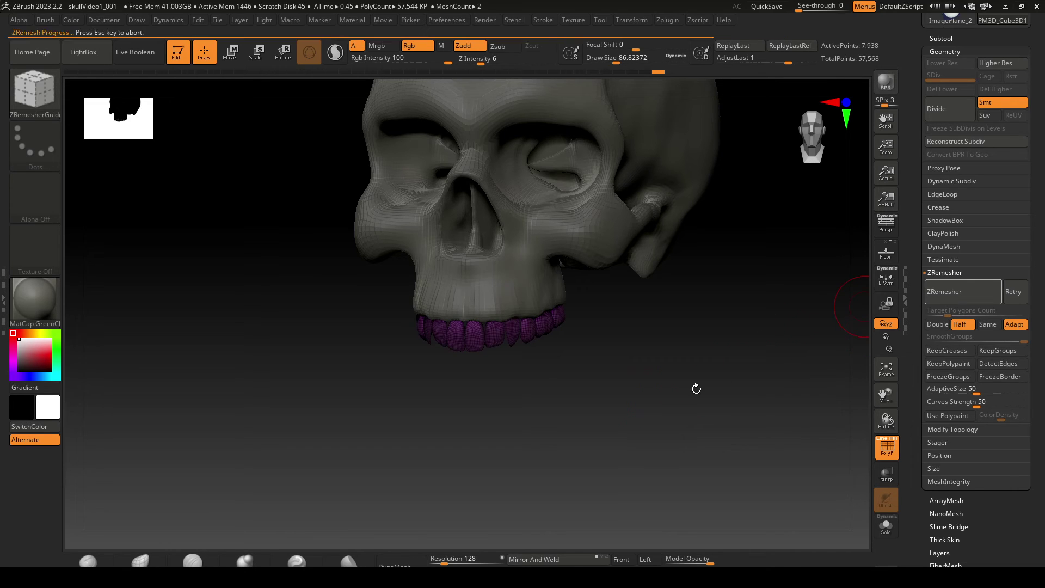
left_click_drag(696, 390, 756, 360)
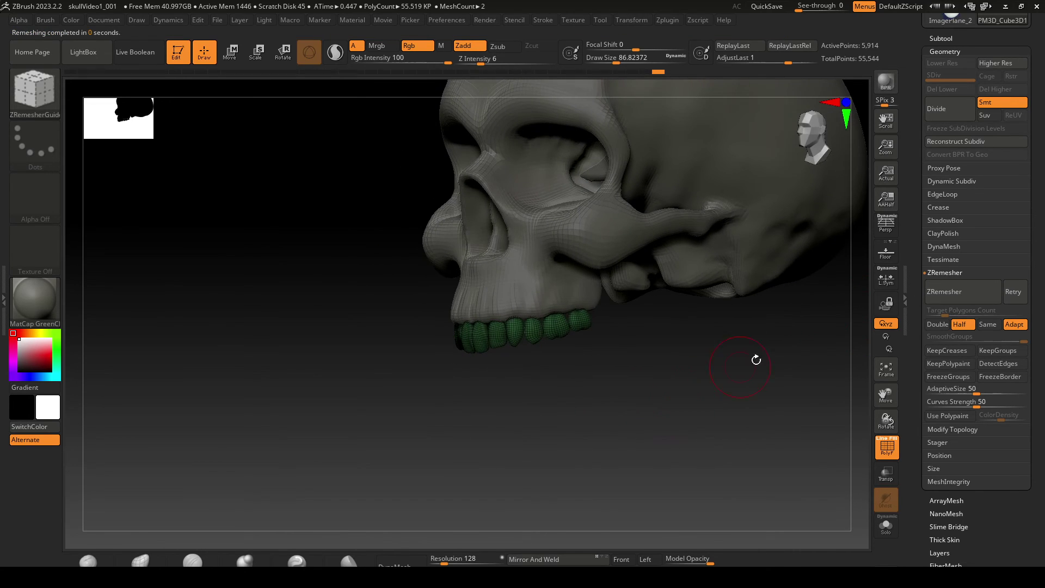
left_click(963, 296)
left_click_drag(658, 401, 709, 397)
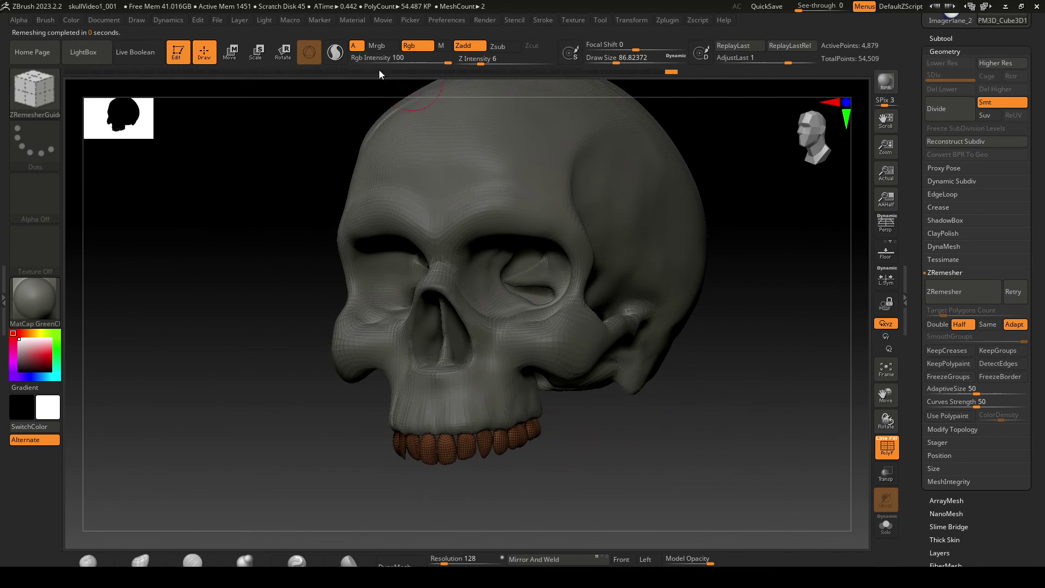